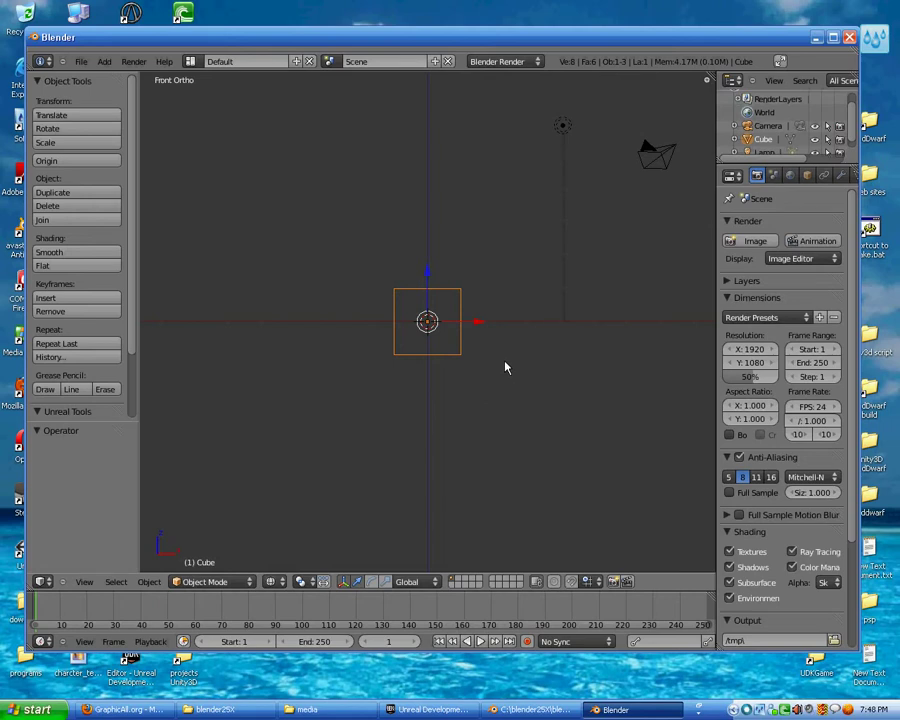
Check the UDK Content Browser, then return to Blender and recentre the cube in view.
left_click(430, 709)
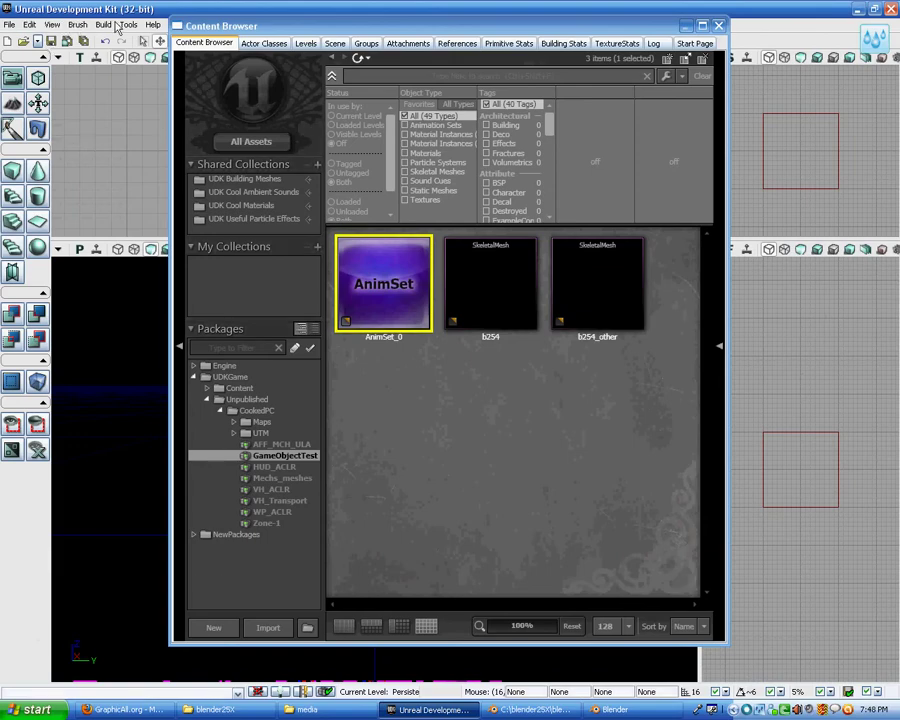
left_click(857, 9)
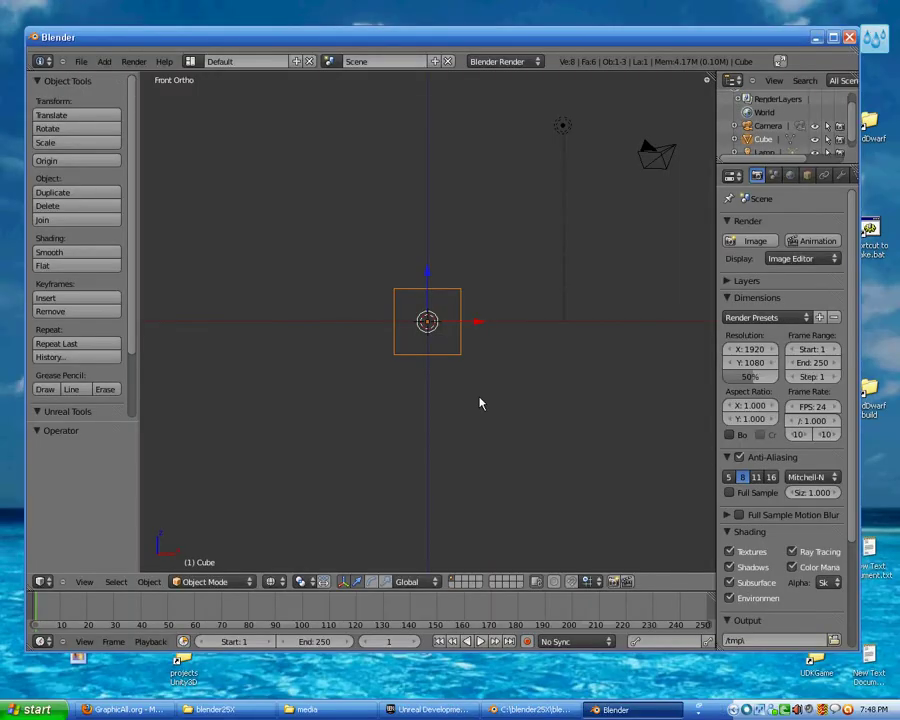
middle_click_drag(441, 333, 467, 452, "shift")
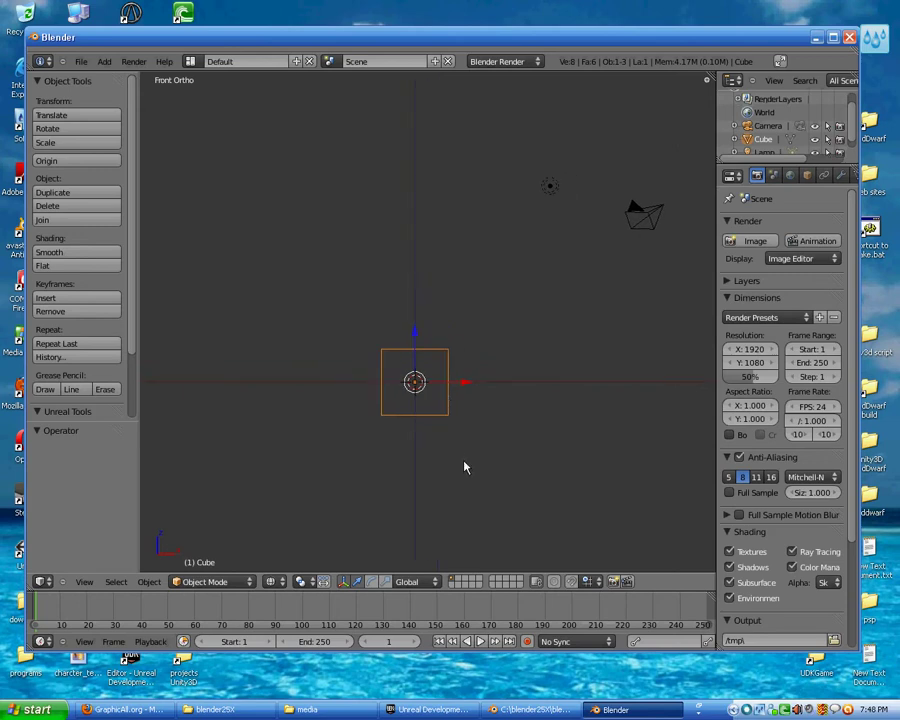
middle_click_drag(458, 456, 470, 327, "shift")
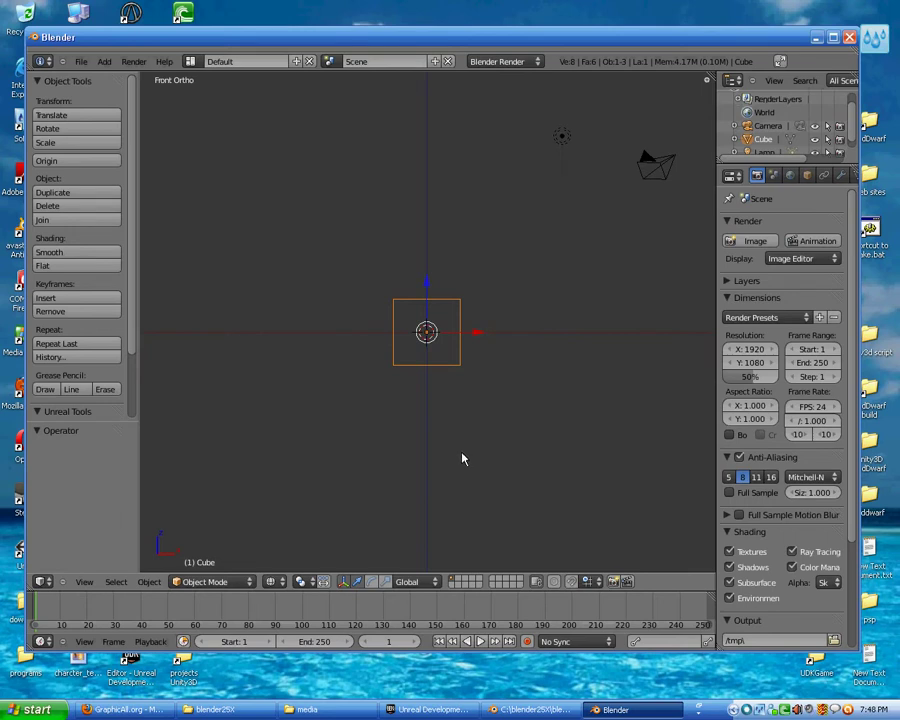
In Edit Mode, duplicate the cube's geometry 3 units above the original, then return to Object Mode.
key("Tab")
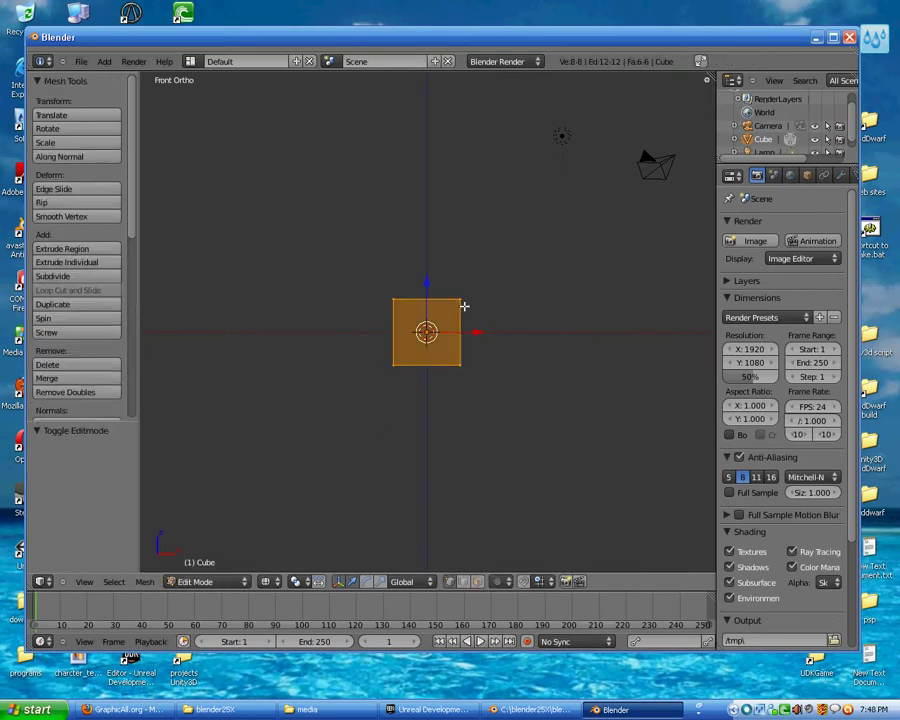
middle_click_drag(427, 332, 424, 401, "shift")
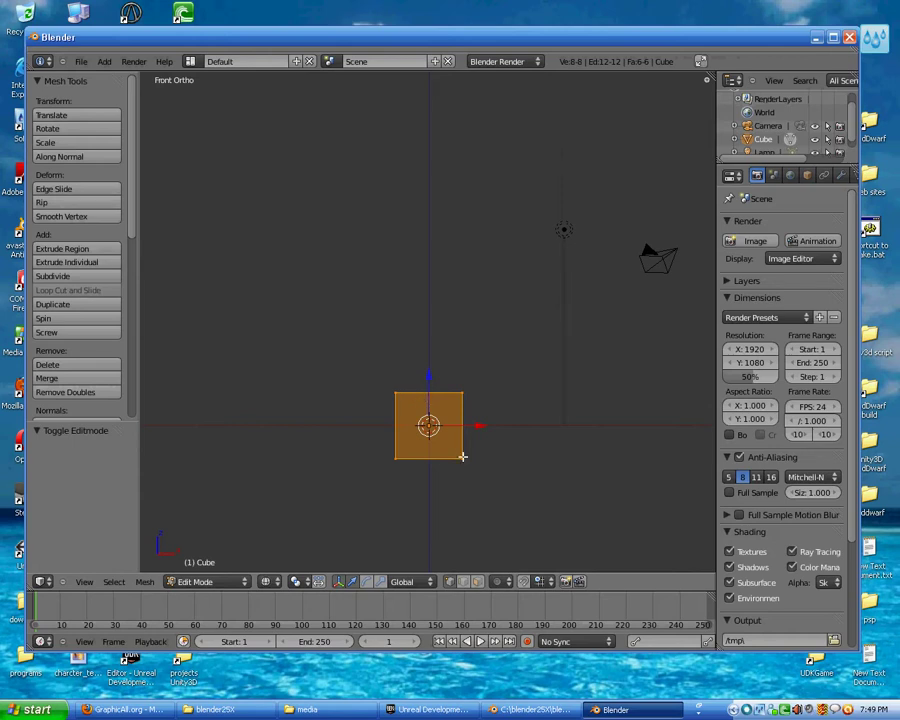
key("shift+d")
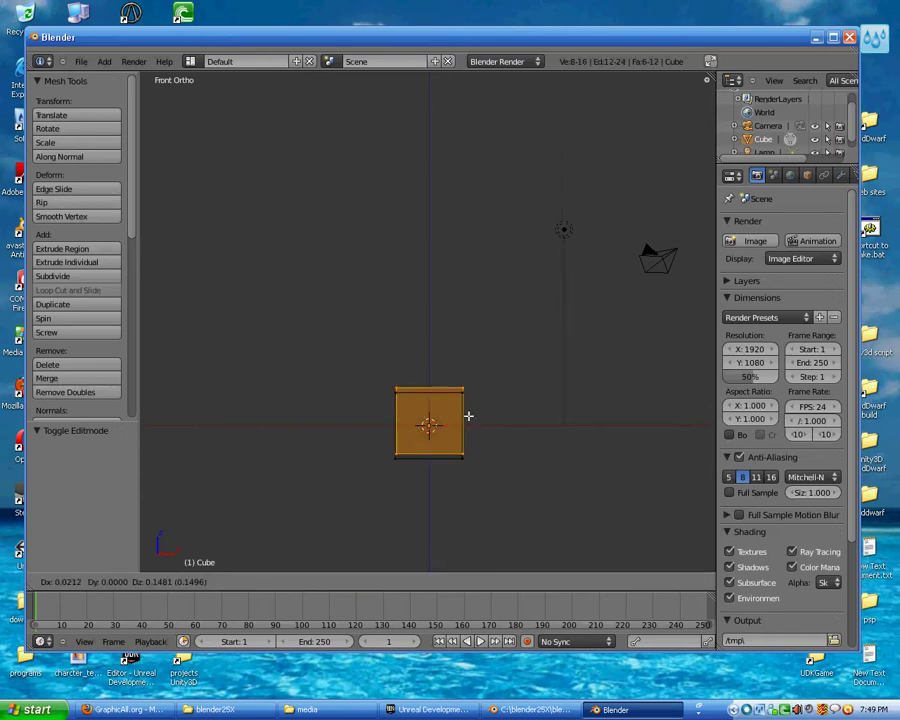
left_click(460, 352)
scroll(465, 411, "up", 1)
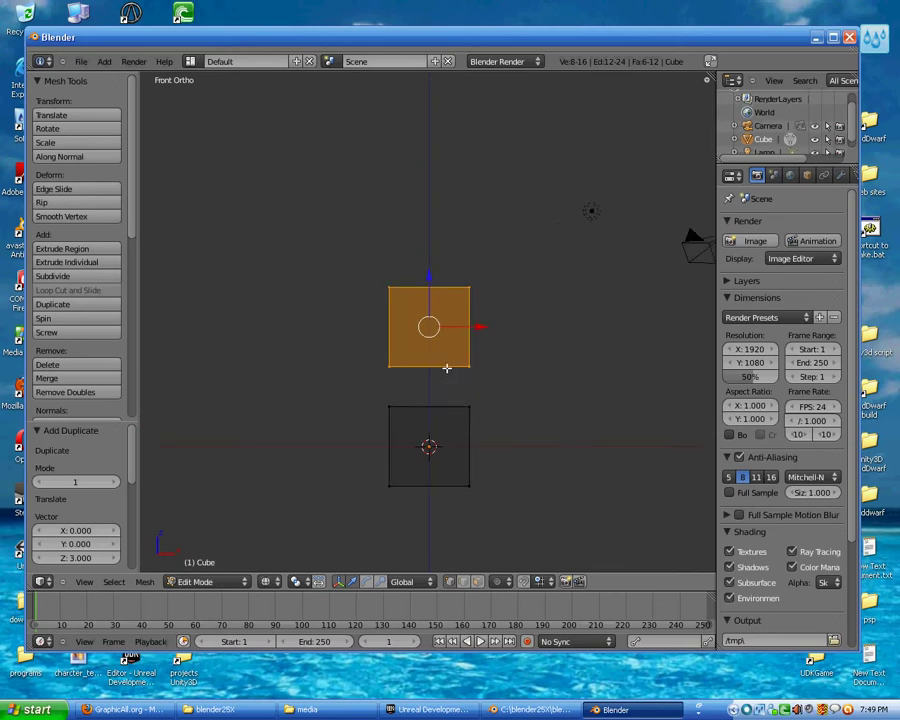
middle_click_drag(428, 410, 422, 364, "shift")
key("Tab")
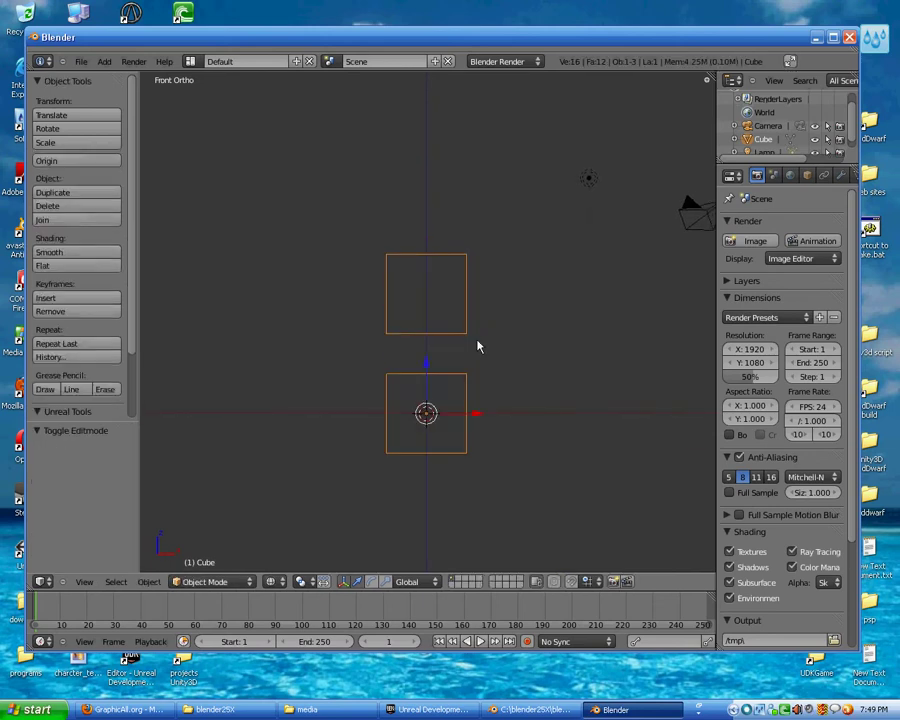
key("shift+a")
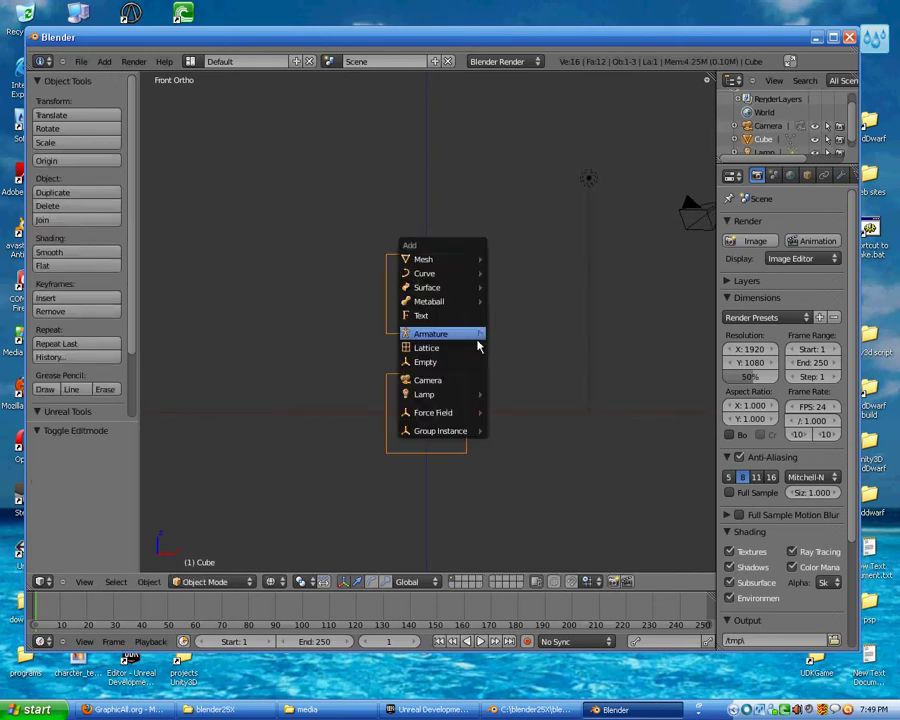
mouse_move(431, 333)
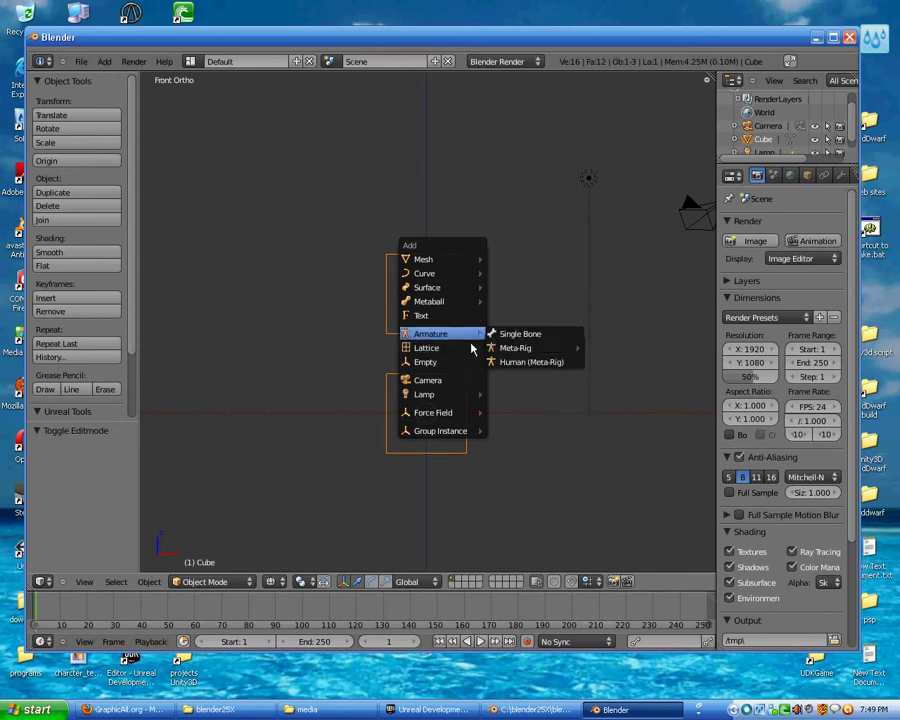
Add a single-bone armature at the origin and inspect it from the Right Ortho view.
left_click(520, 334)
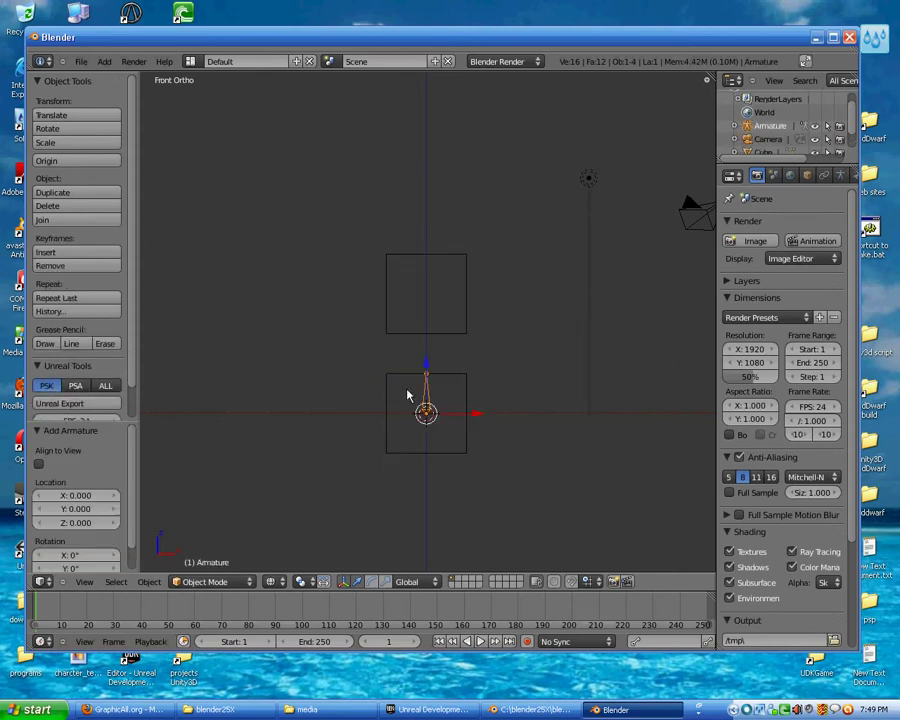
scroll(475, 395, "down", 2)
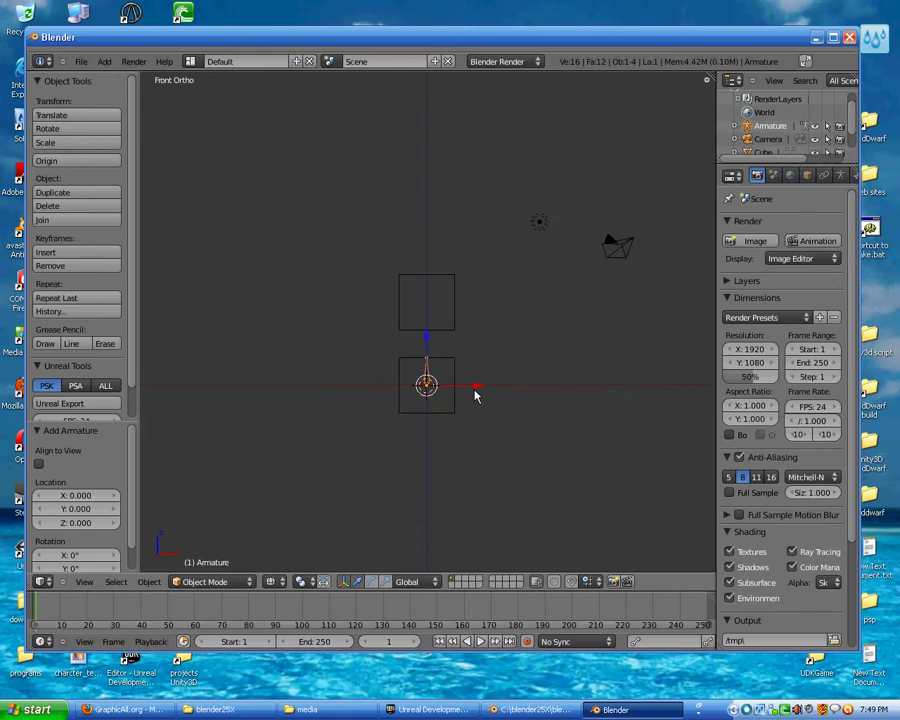
key("KP_7")
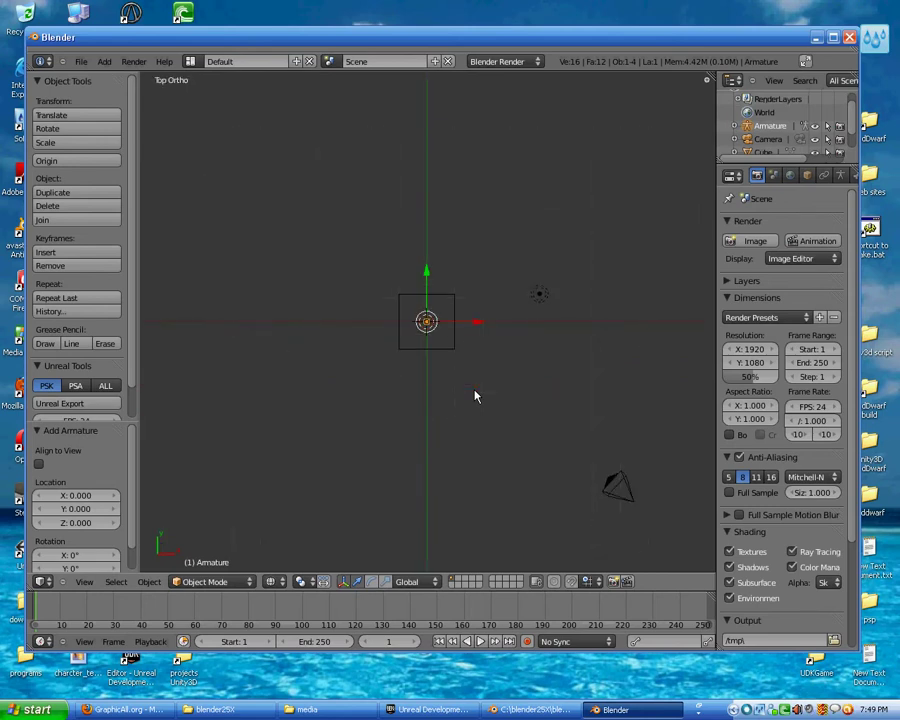
key("KP_3")
key("KP_4")
key("KP_4")
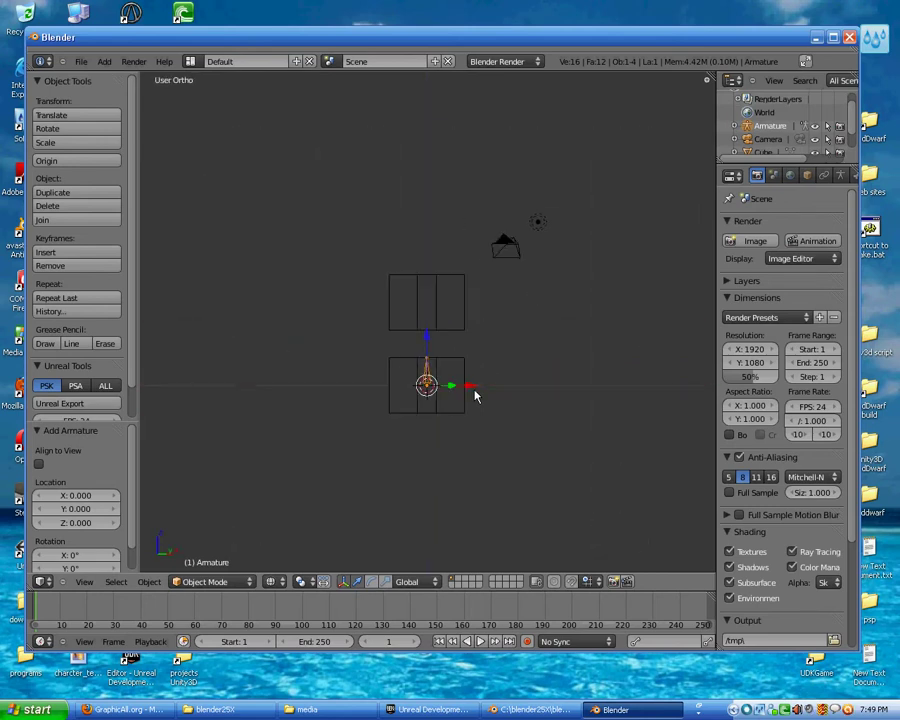
key("KP_3")
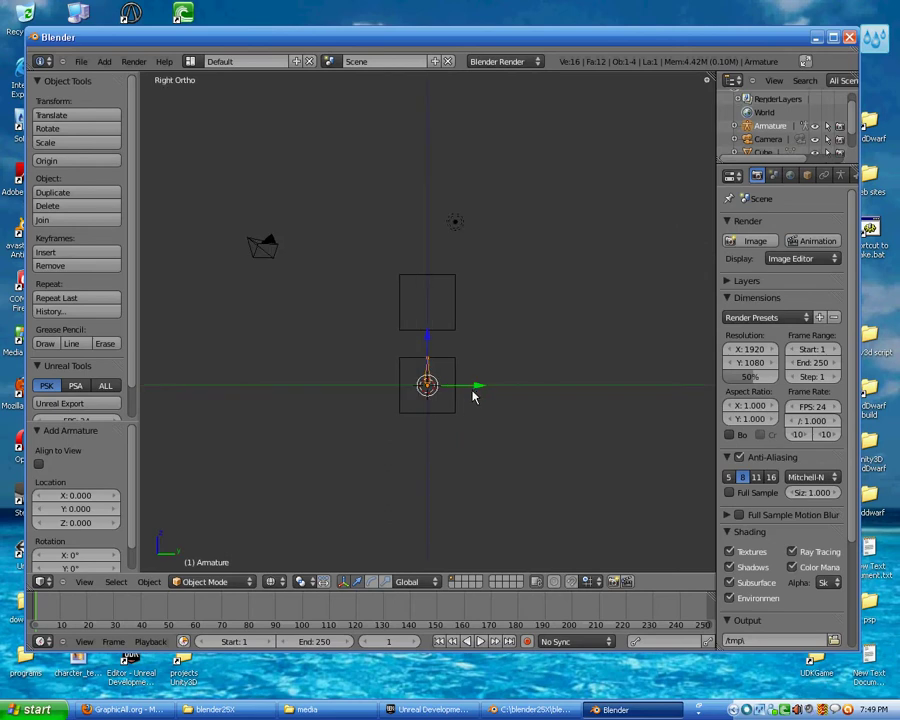
scroll(470, 395, "up", 1)
scroll(462, 406, "up", 2)
middle_click_drag(462, 406, 402, 364, "shift")
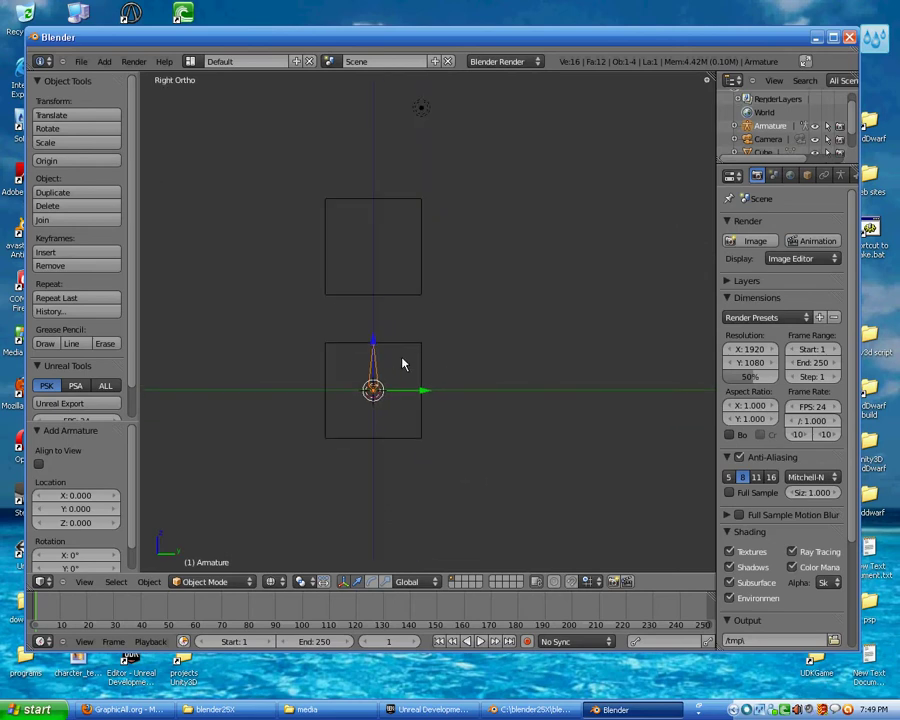
scroll(402, 364, "up", 2)
right_click(404, 290)
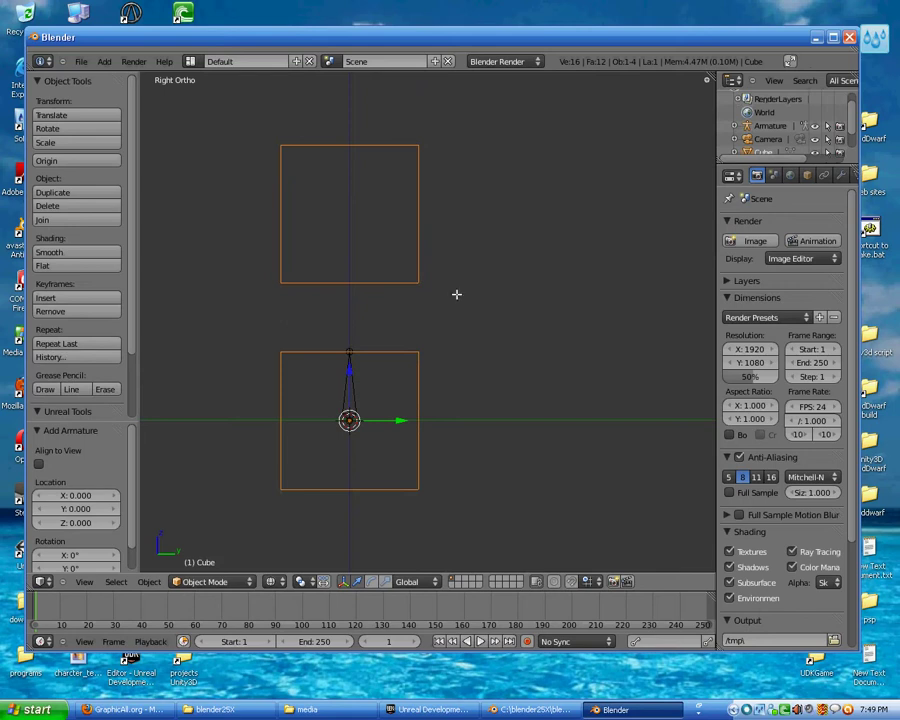
In Edit Mode, move the upper cube's geometry Y 3, Z -3 so it sits beside the lower cube.
key("Tab")
scroll(458, 300, "down", 3)
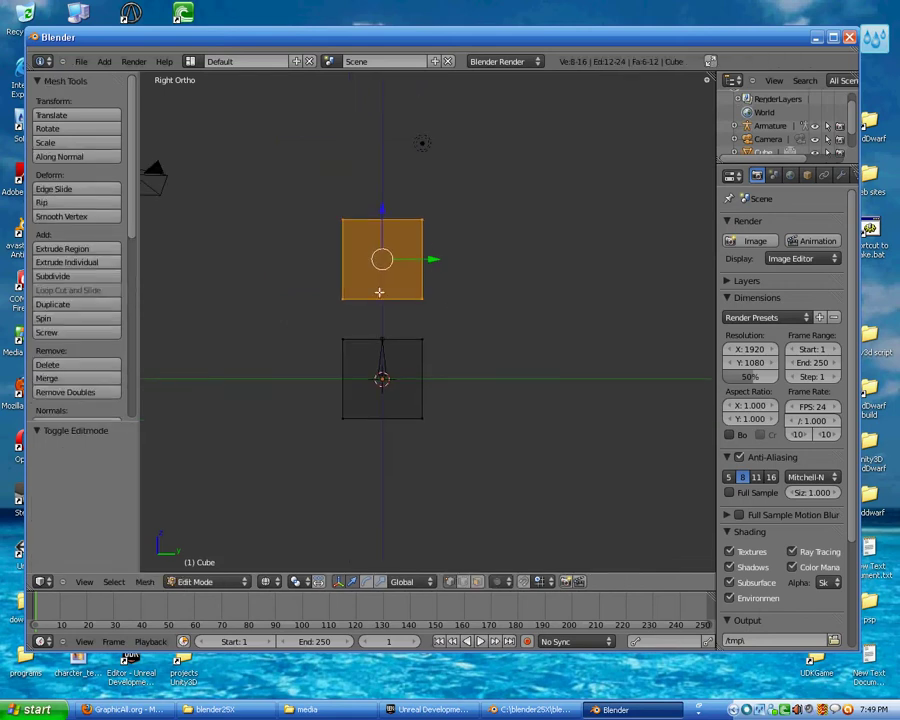
key("g")
left_click(500, 403)
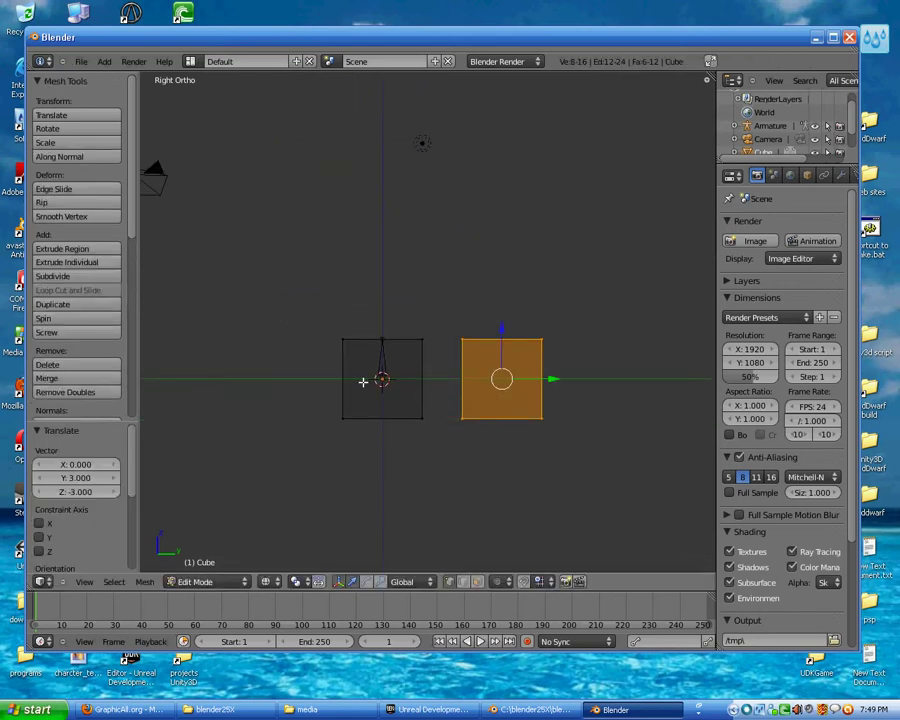
scroll(380, 378, "up", 1)
middle_click_drag(432, 348, 383, 322, "shift")
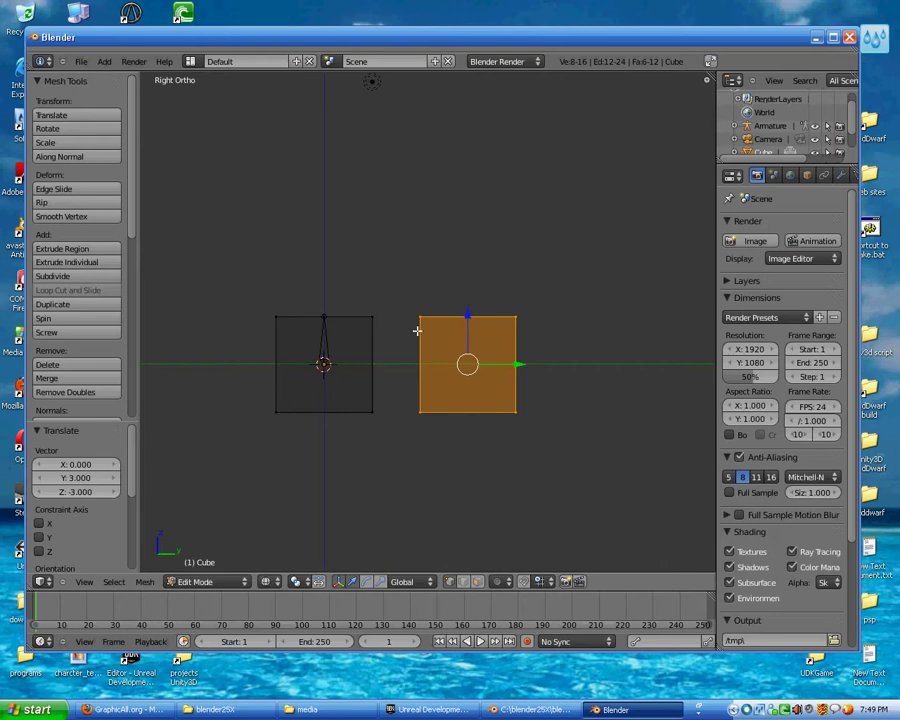
key("Tab")
right_click(330, 358)
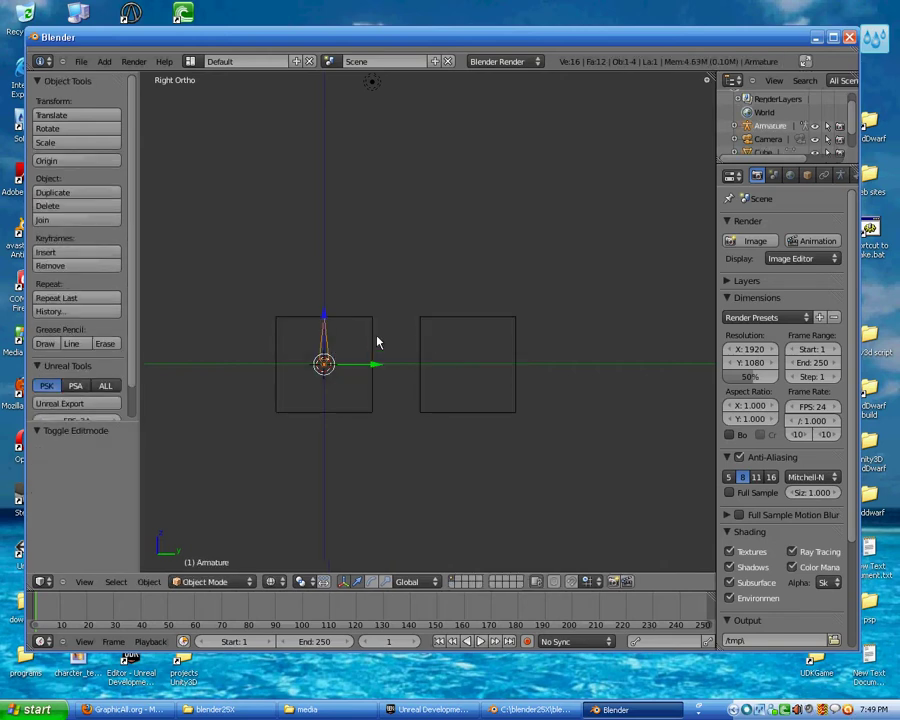
Add a second bone to the armature and move it 3 units into the right-hand cube.
key("Tab")
right_click(330, 341)
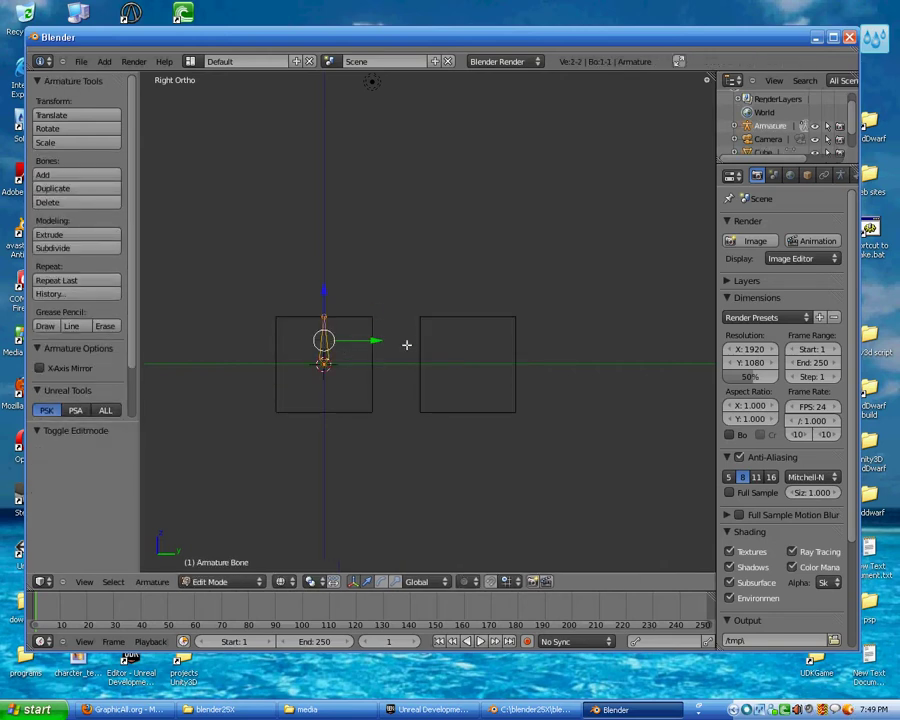
key("shift+a")
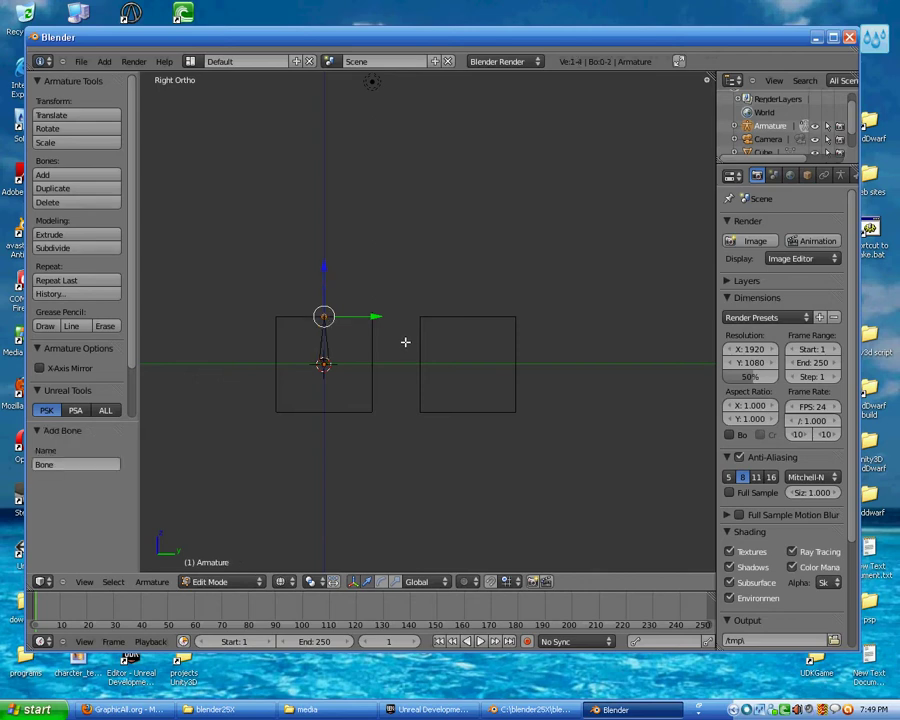
right_click(334, 345)
key("g")
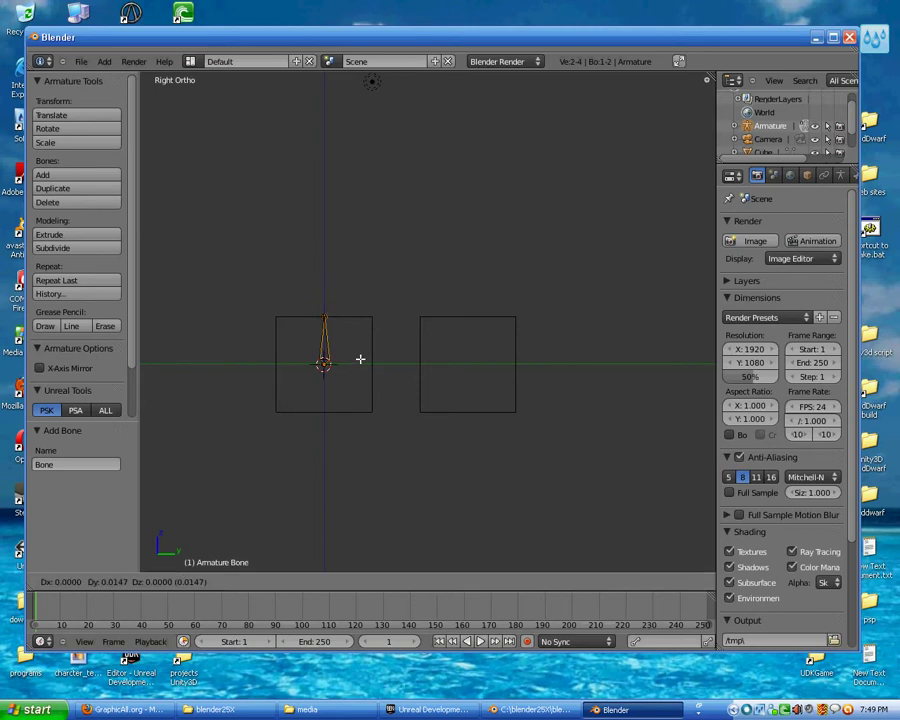
left_click(498, 362)
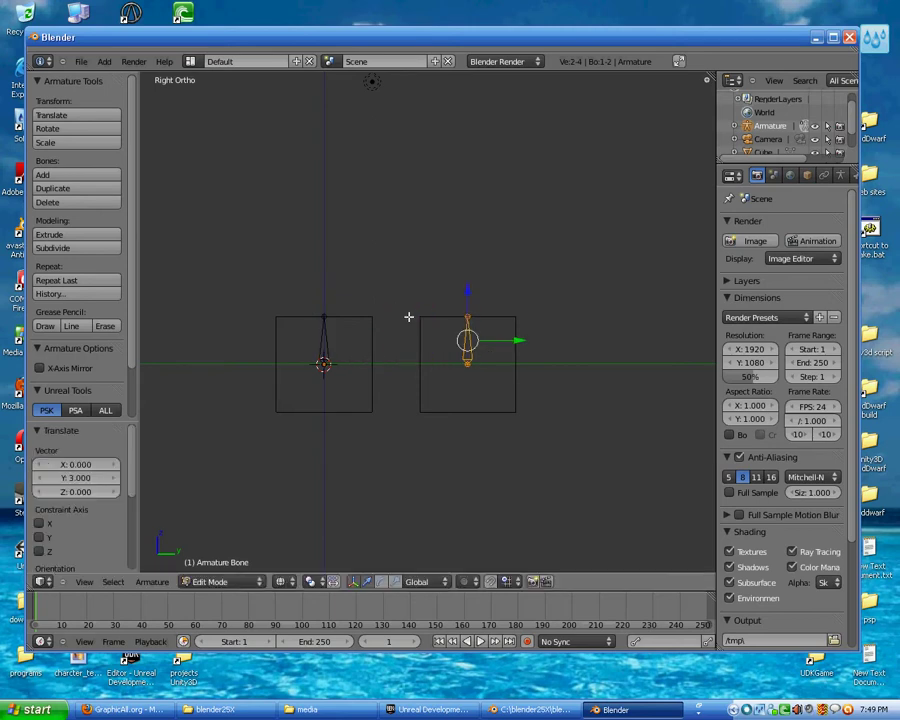
mouse_move(410, 315)
middle_mouse_down("shift")
mouse_move(439, 357)
mouse_move(424, 337)
middle_mouse_up("shift")
Rename the selected right-hand bone to Bone2 in the Bone properties.
left_click_drag(717, 298, 573, 290)
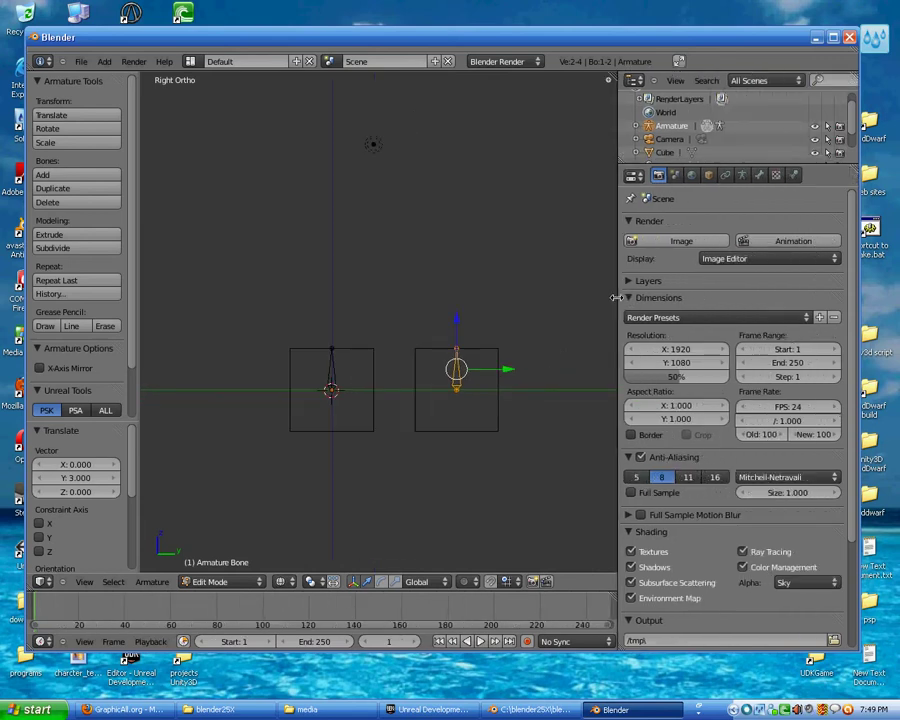
left_click(714, 175)
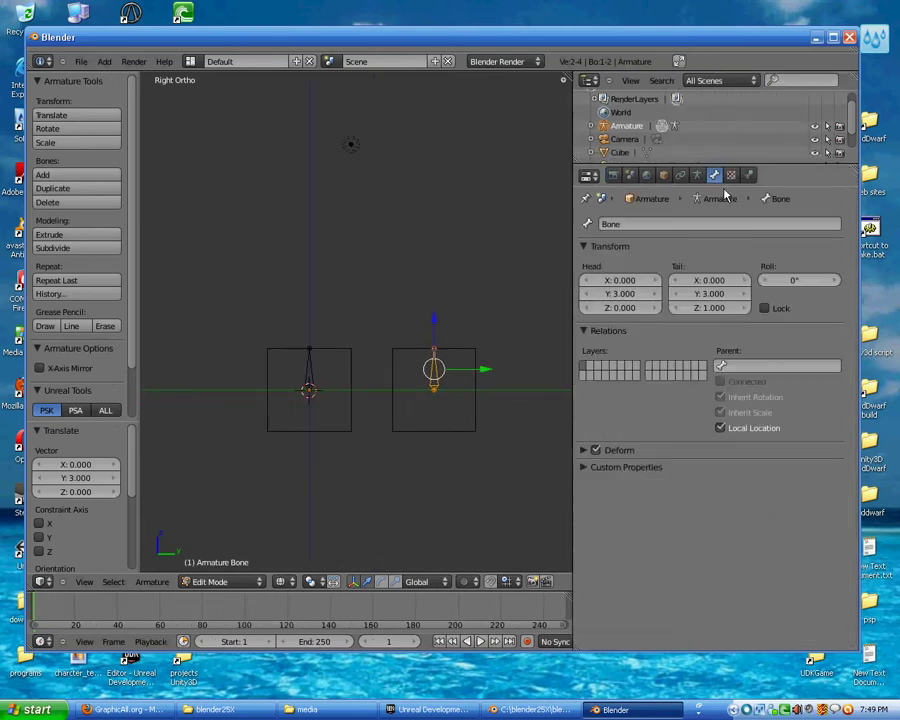
left_click(715, 226)
type("Bone2")
key("Return")
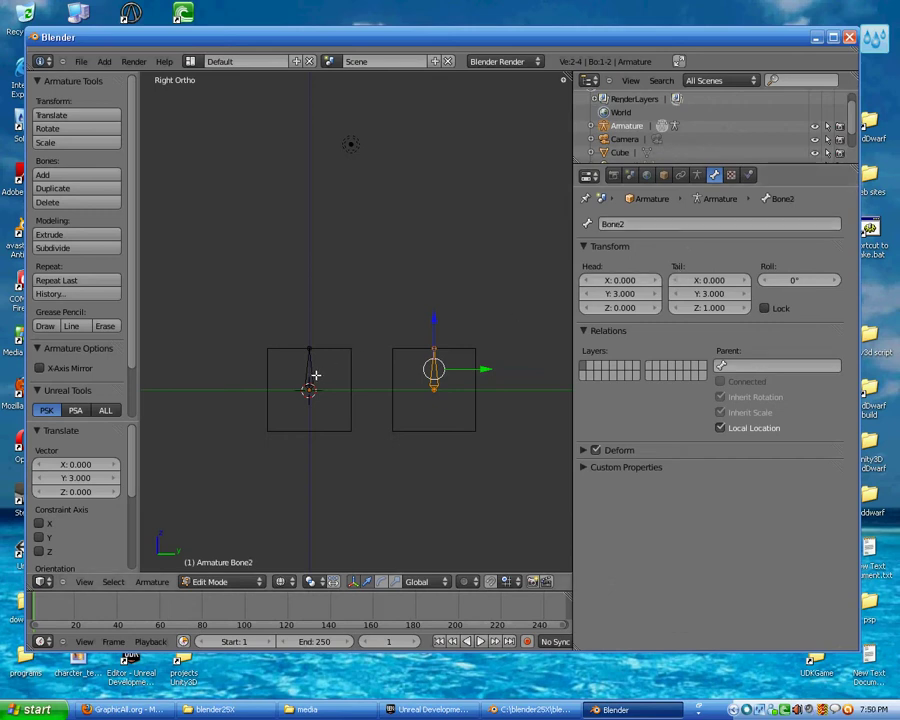
Expand the armature's bones in the Outliner and rename Bone.001 to Bone1.
right_click(315, 375)
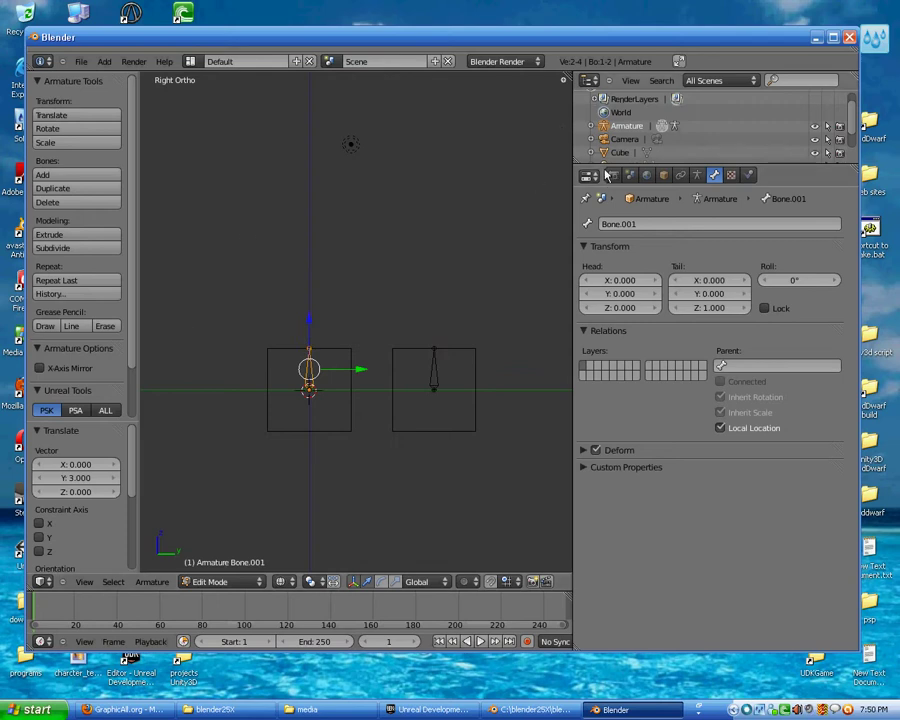
left_click_drag(605, 168, 601, 270)
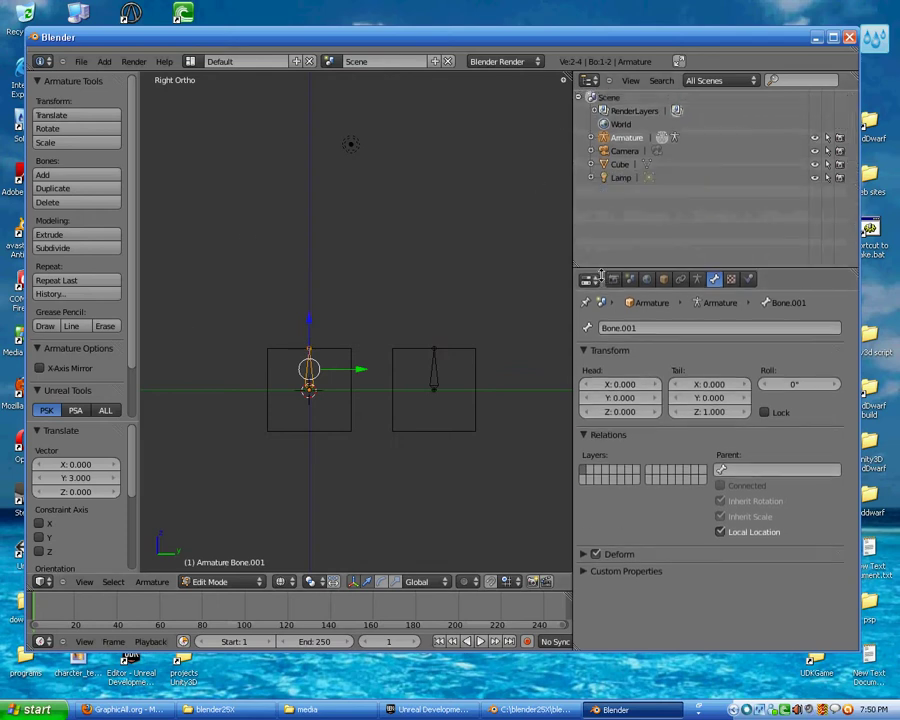
left_click(590, 137)
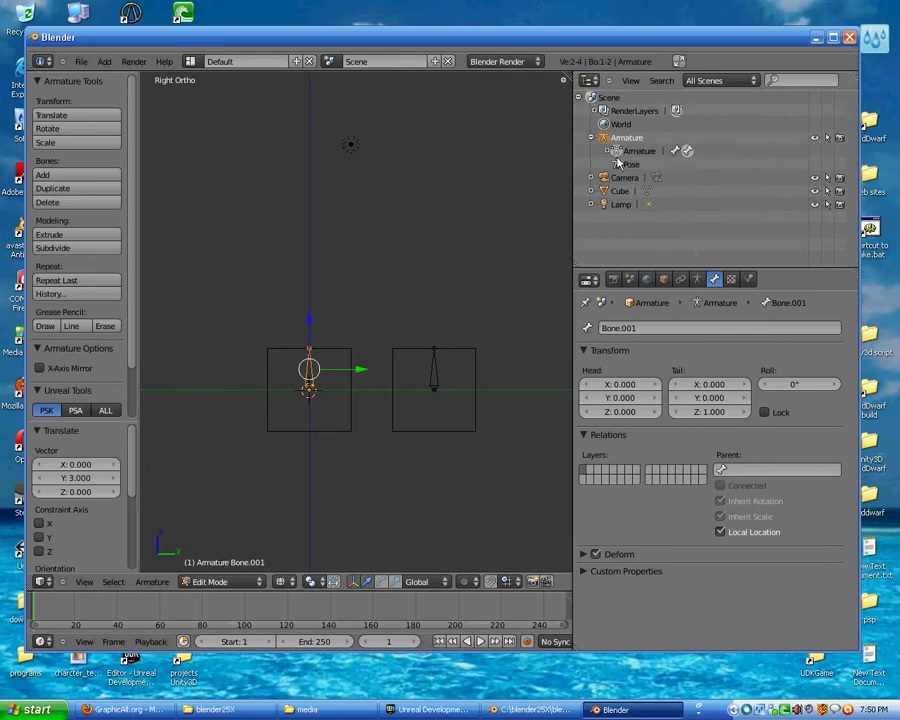
left_click(607, 150)
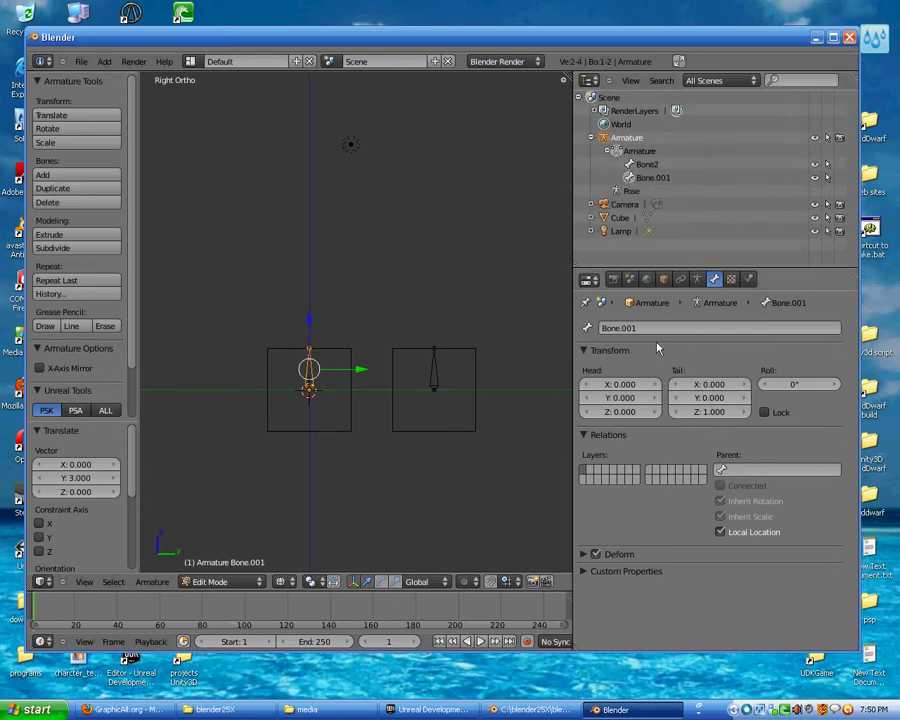
left_click(667, 331)
type("Bone")
type("1")
key("Return")
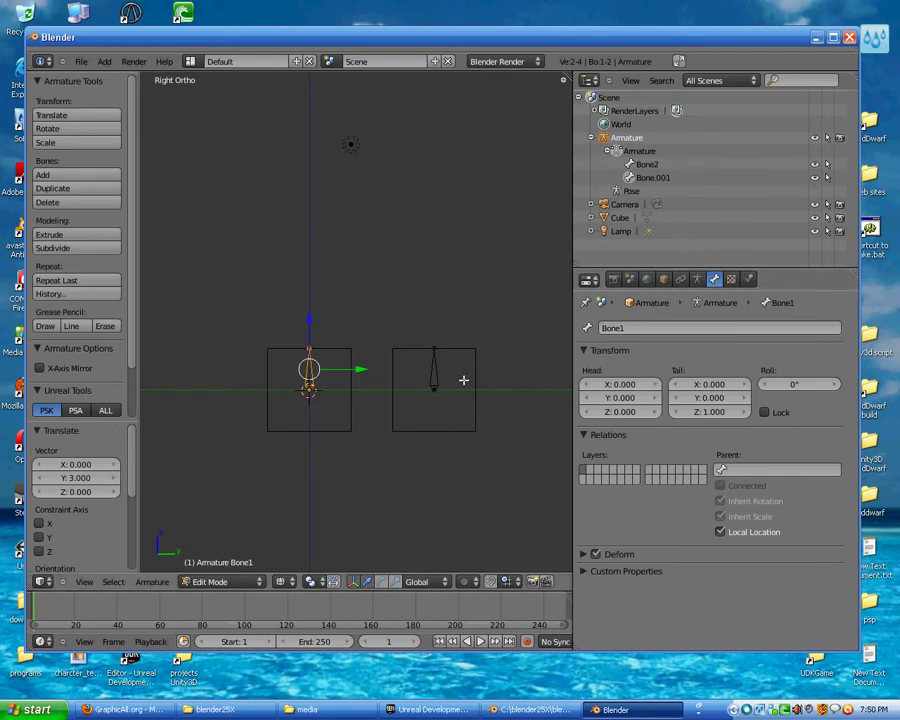
scroll(450, 375, "up", 1)
scroll(402, 357, "up", 1)
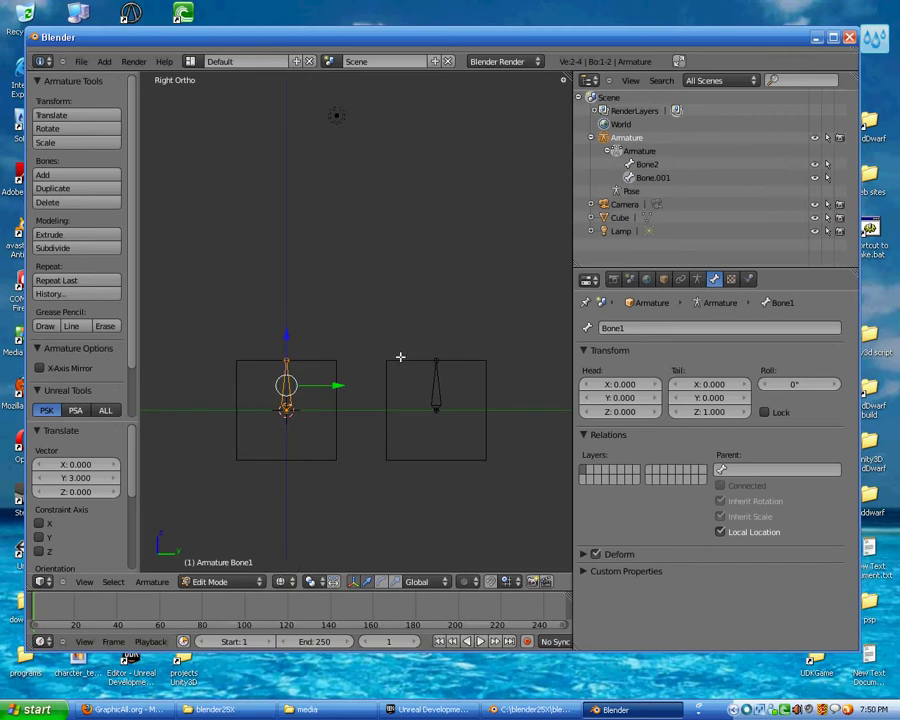
middle_click_drag(364, 295, 346, 284, "shift")
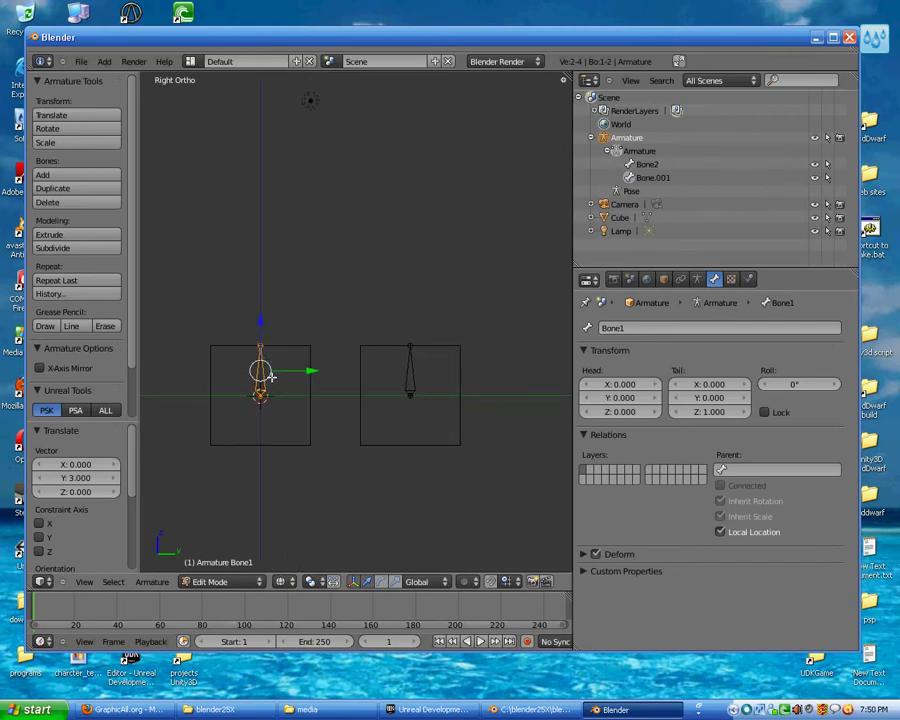
right_click(416, 375)
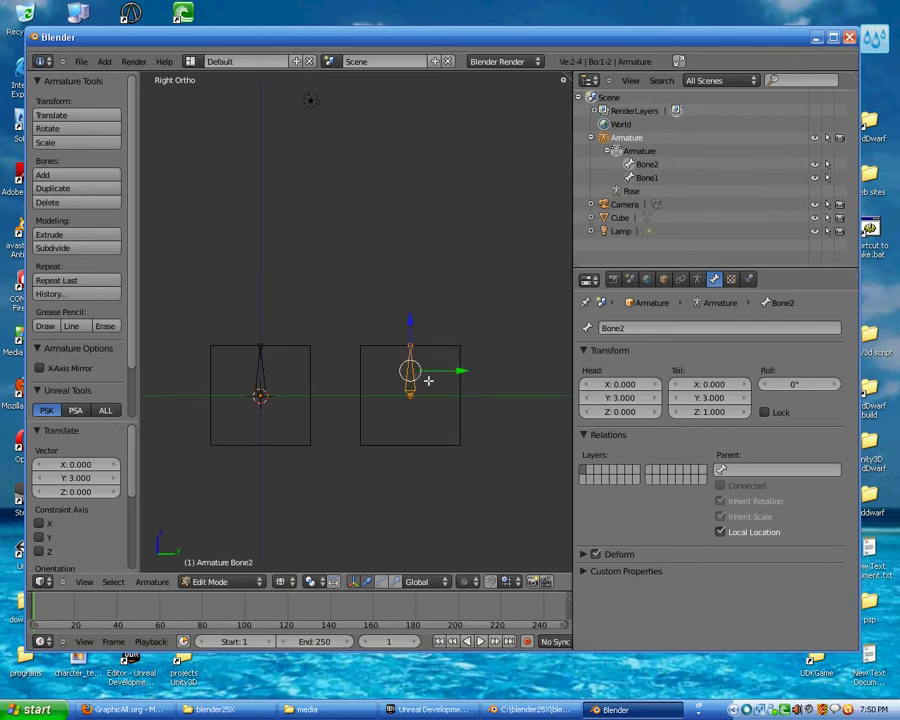
Set Bone2's parent to Bone1 in the Relations panel and return to the side view.
left_click(785, 469)
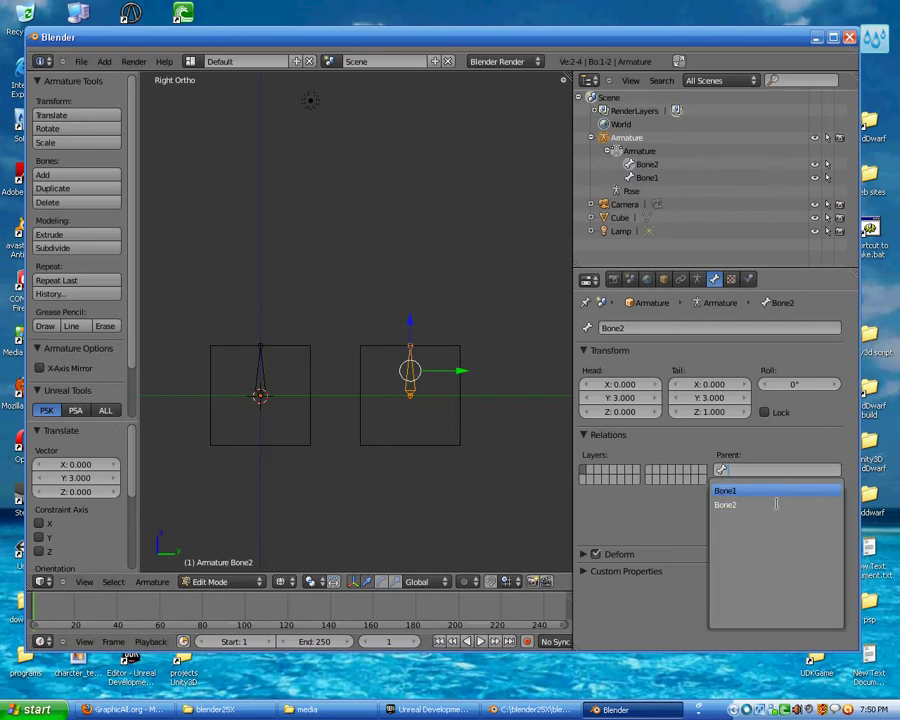
left_click(773, 491)
middle_click_drag(378, 390, 360, 324, "shift")
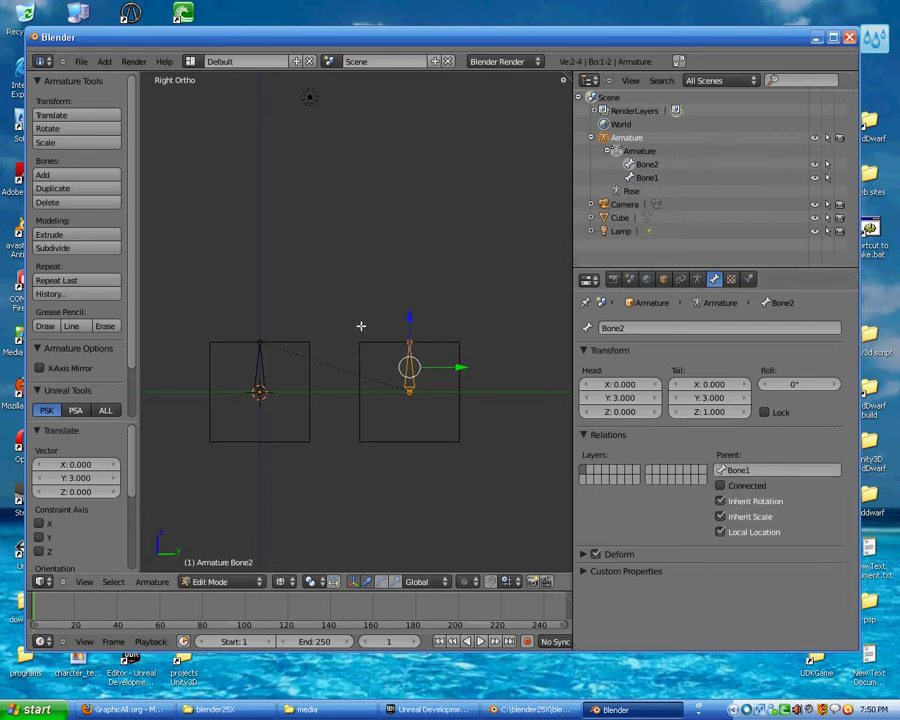
mouse_move(311, 388)
middle_mouse_down()
mouse_move(436, 461)
mouse_move(458, 414)
mouse_move(360, 432)
mouse_move(301, 372)
mouse_move(335, 367)
mouse_move(329, 434)
mouse_move(281, 426)
mouse_move(305, 410)
mouse_move(331, 431)
middle_mouse_up()
key("KP_3")
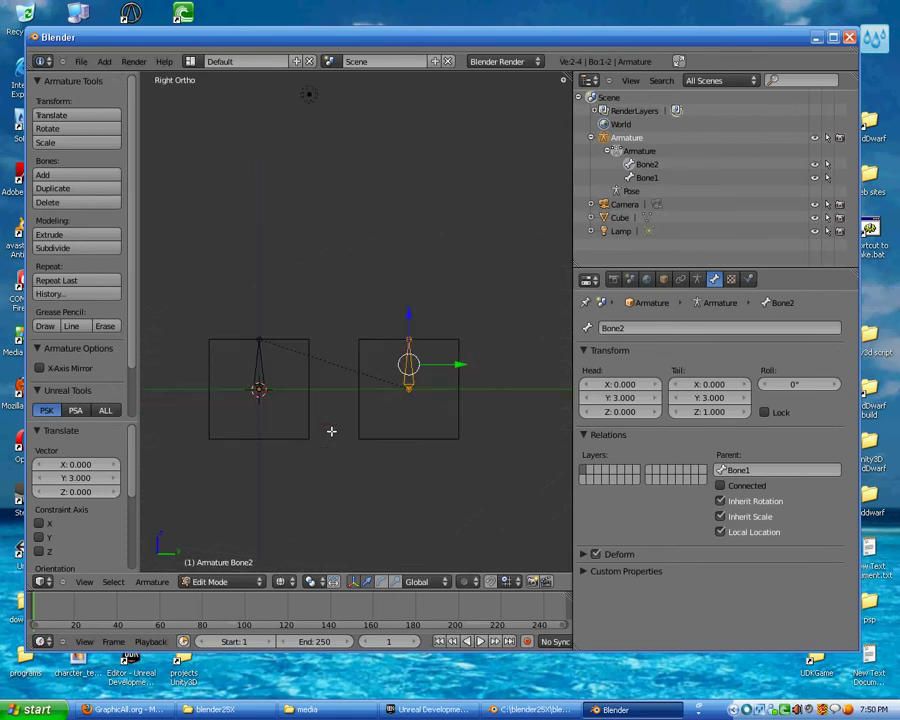
scroll(320, 428, "down", 1)
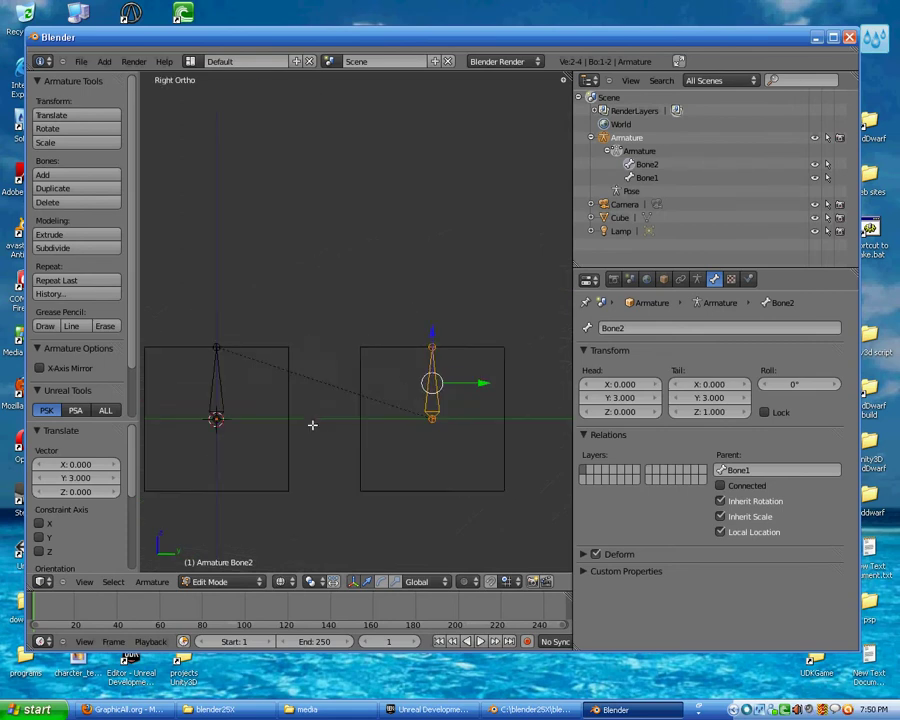
scroll(362, 358, "up", 2)
In Object Mode, select the cube mesh, then add the armature as the active object.
key("Tab")
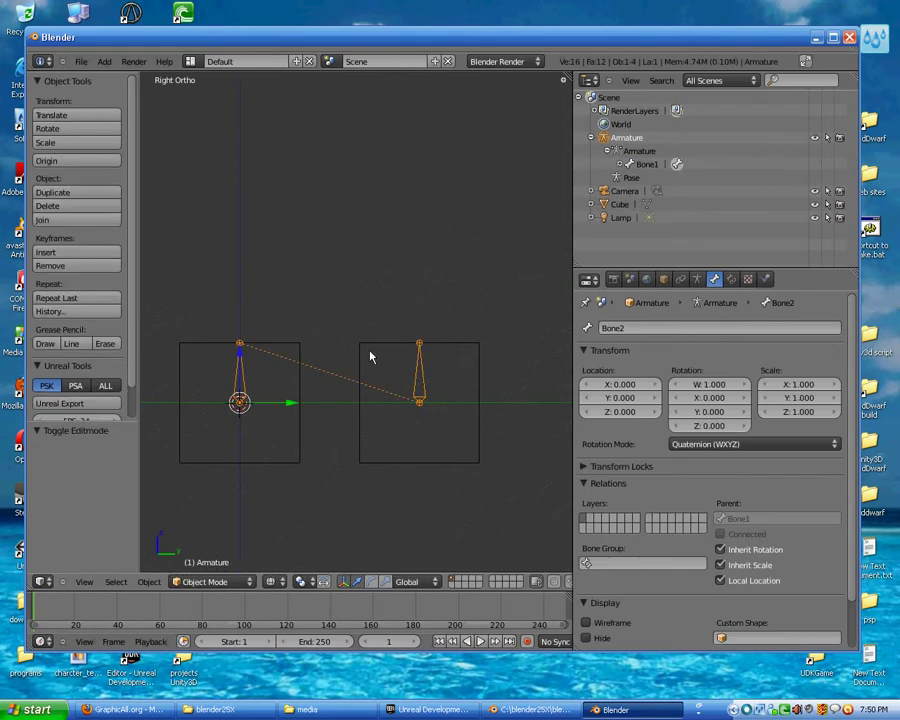
right_click(375, 357)
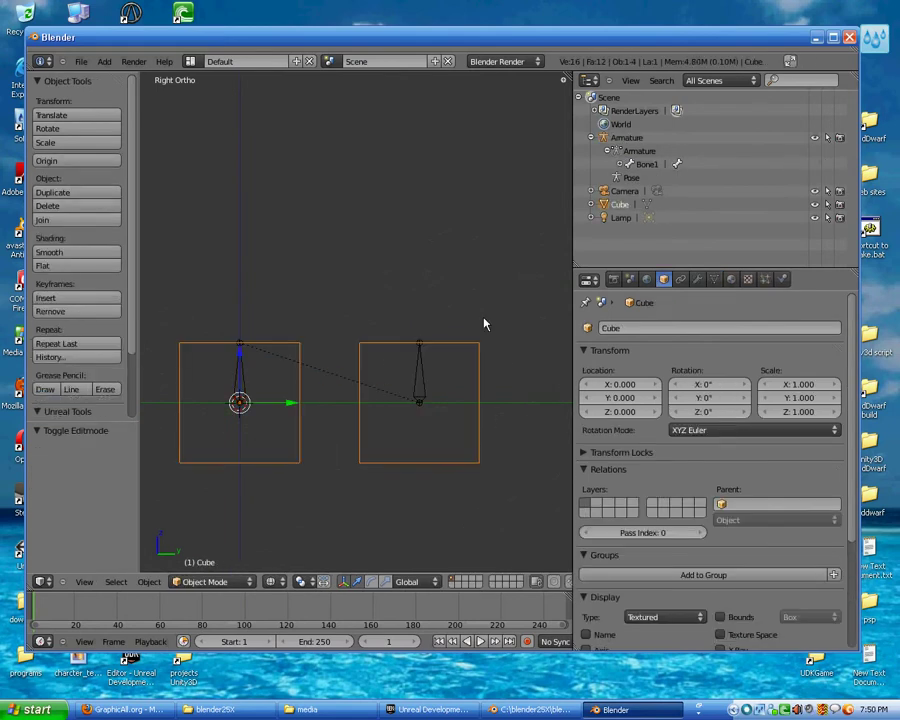
right_click(420, 394)
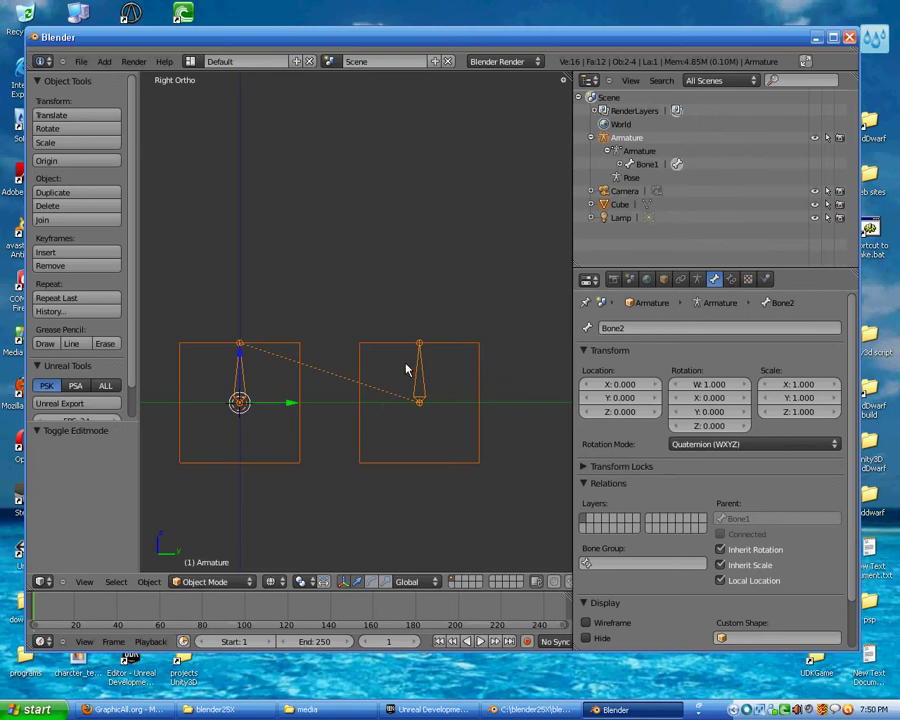
key("alt+p")
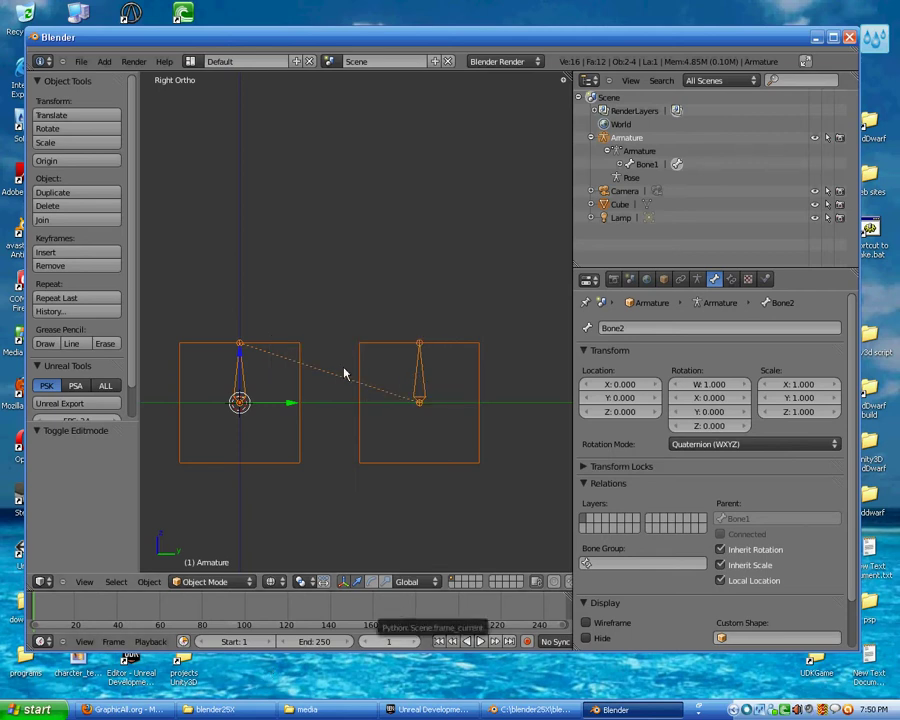
middle_click_drag(344, 374, 351, 351, "shift")
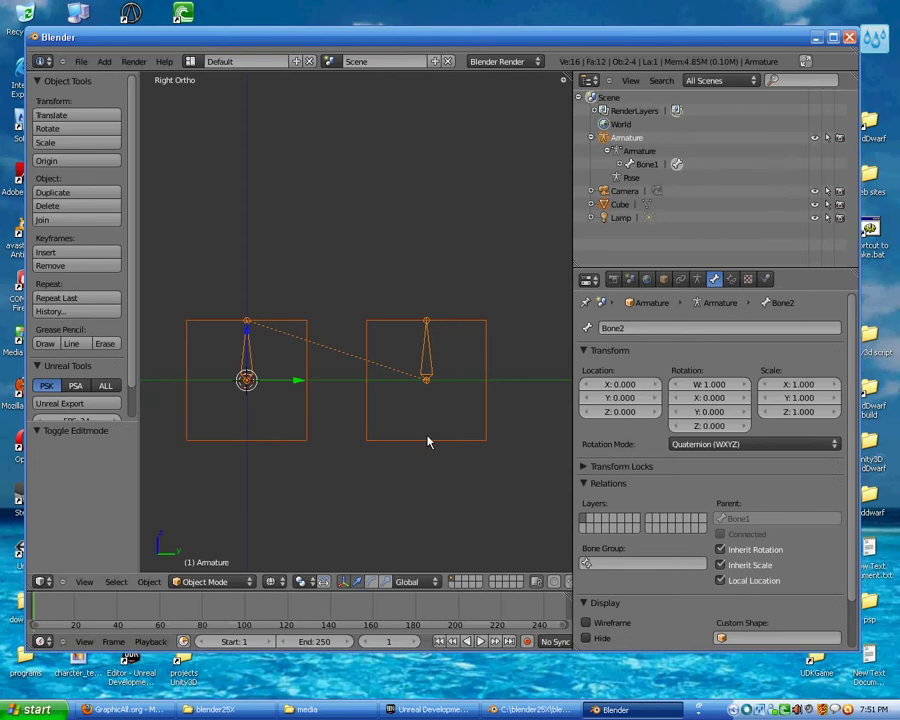
Run Make Parent via the 'par' search and choose Armature Deform With Automatic Weights.
key("space")
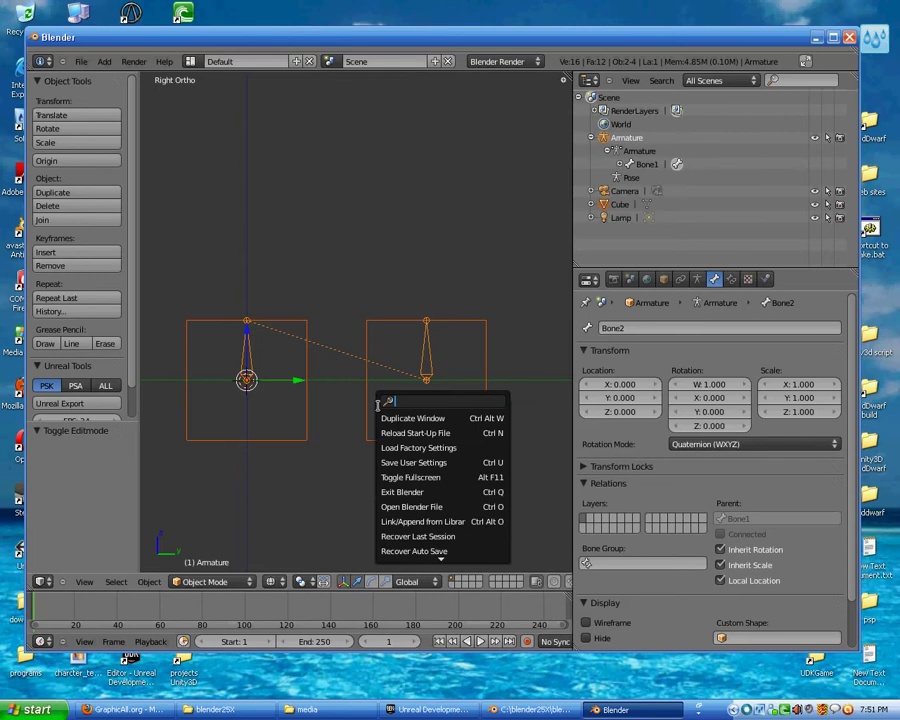
type("pa")
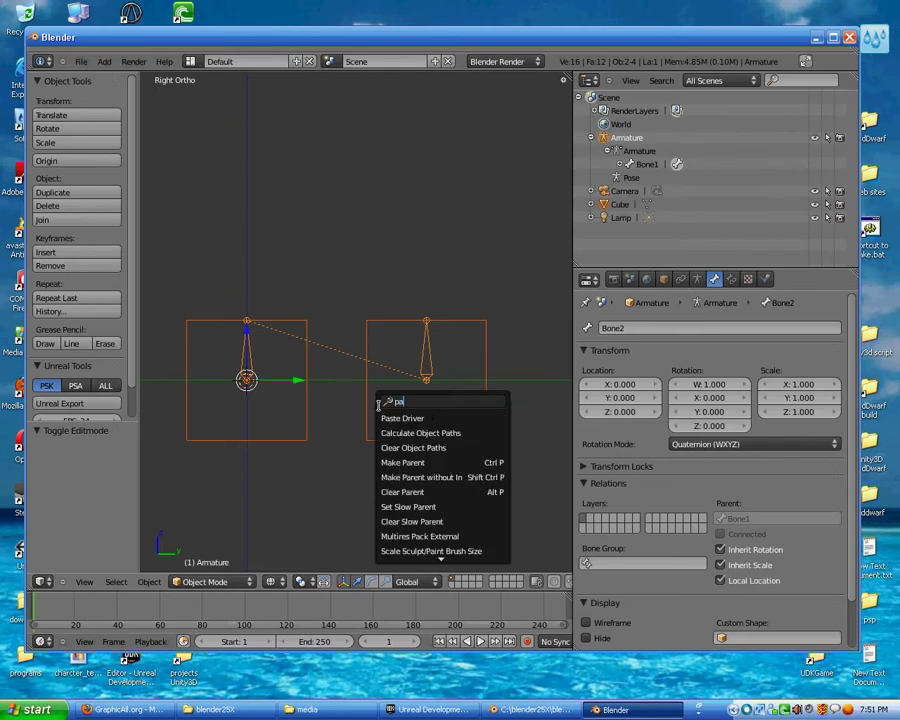
type("r")
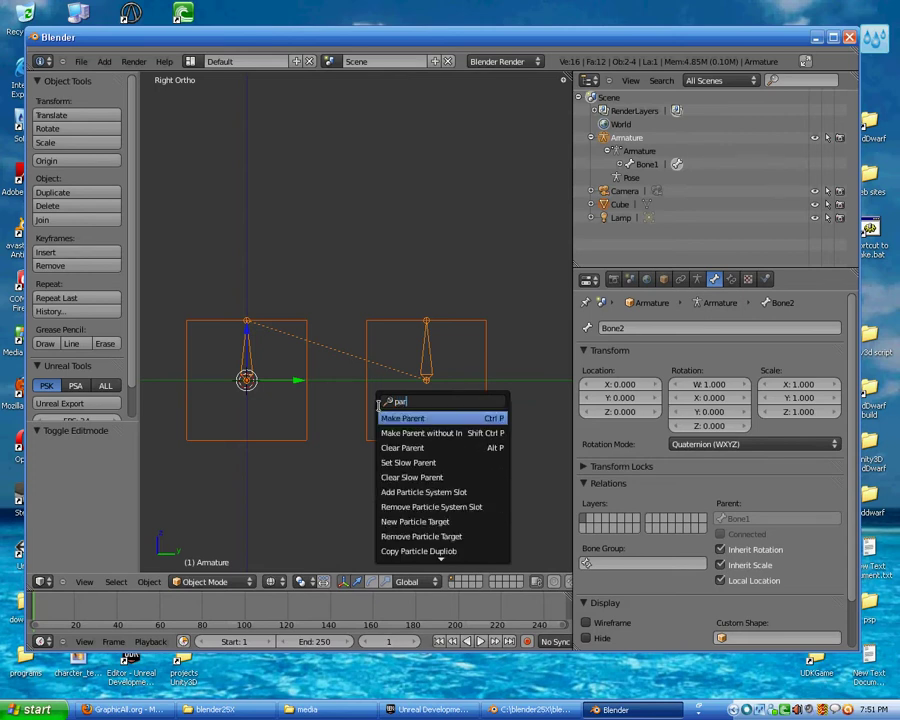
key("Return")
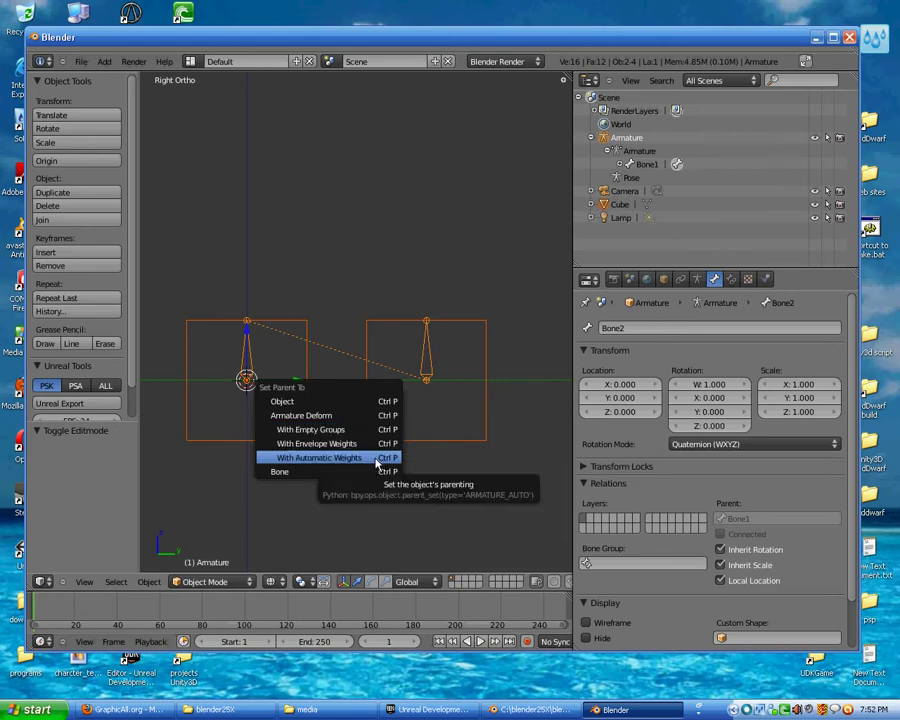
left_click(378, 462)
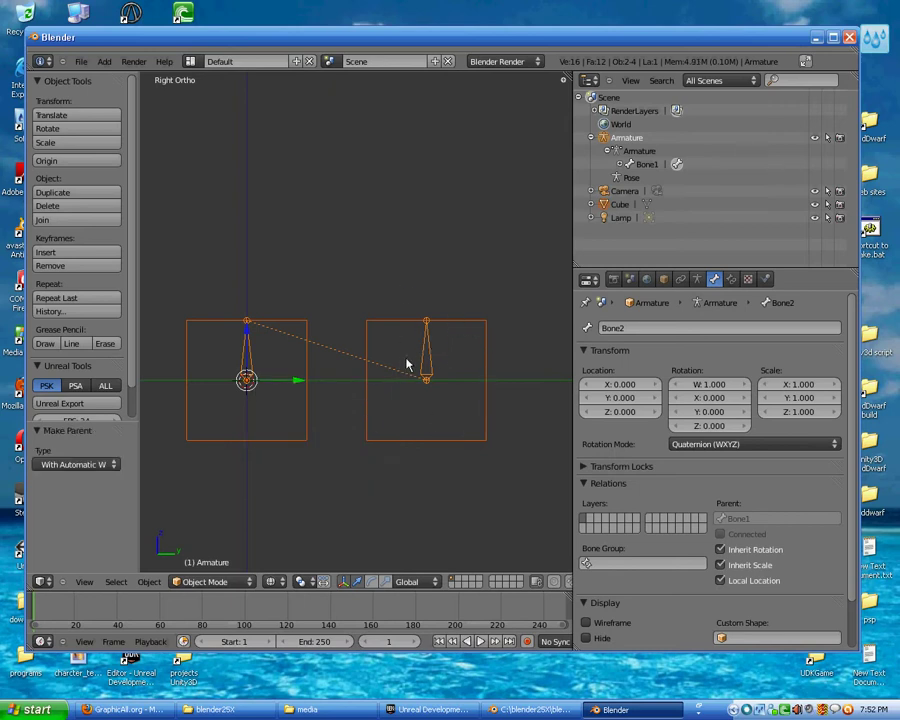
key("Tab")
Select only the cube's top-left vertex in Edit Mode, then return to Object Mode.
key("Tab")
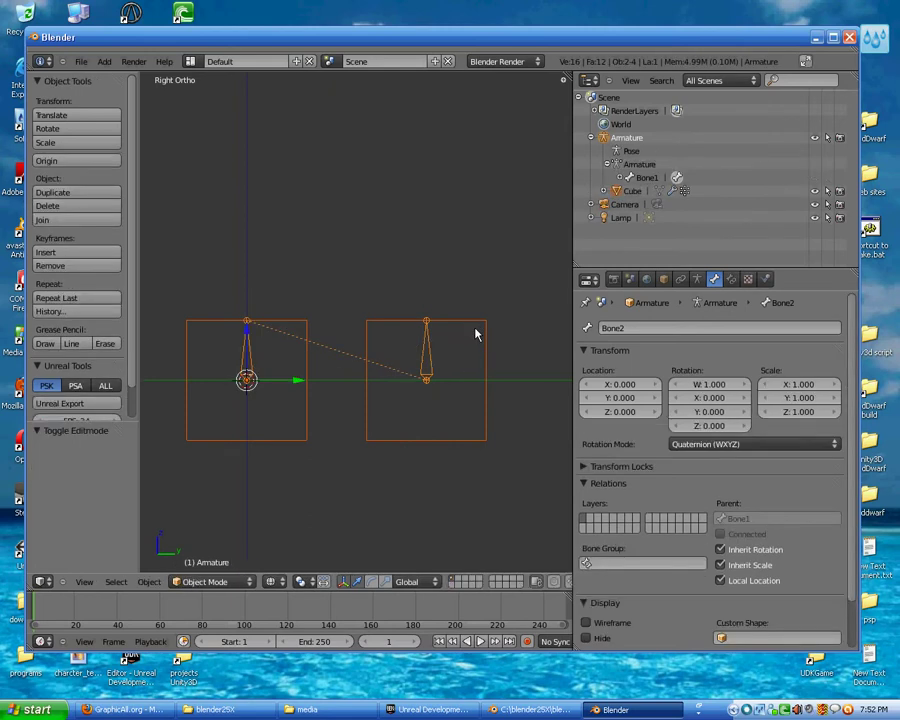
right_click(475, 333)
key("Tab")
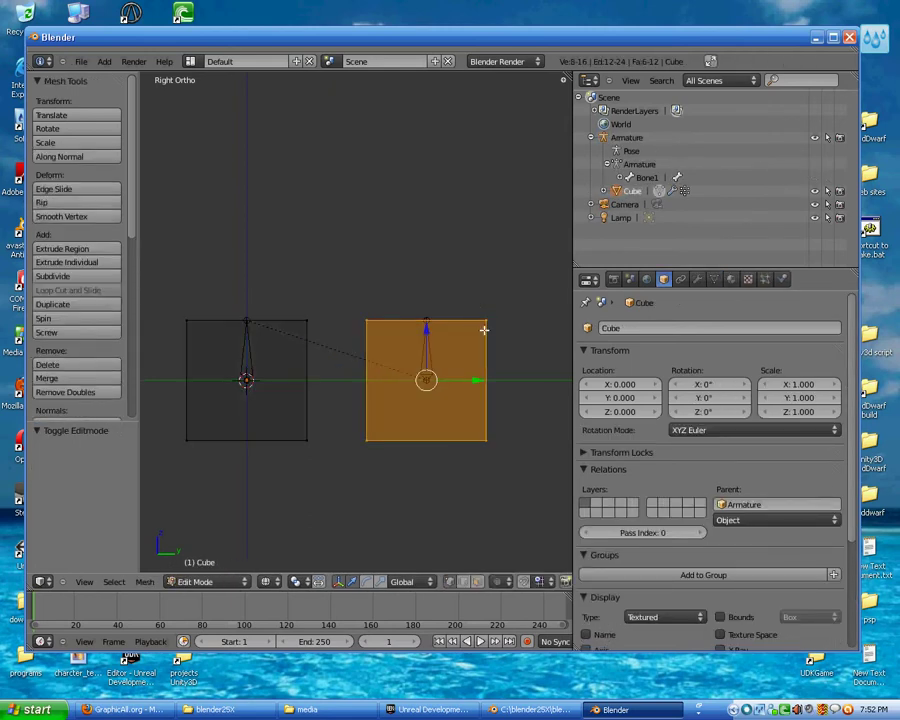
right_click(368, 322)
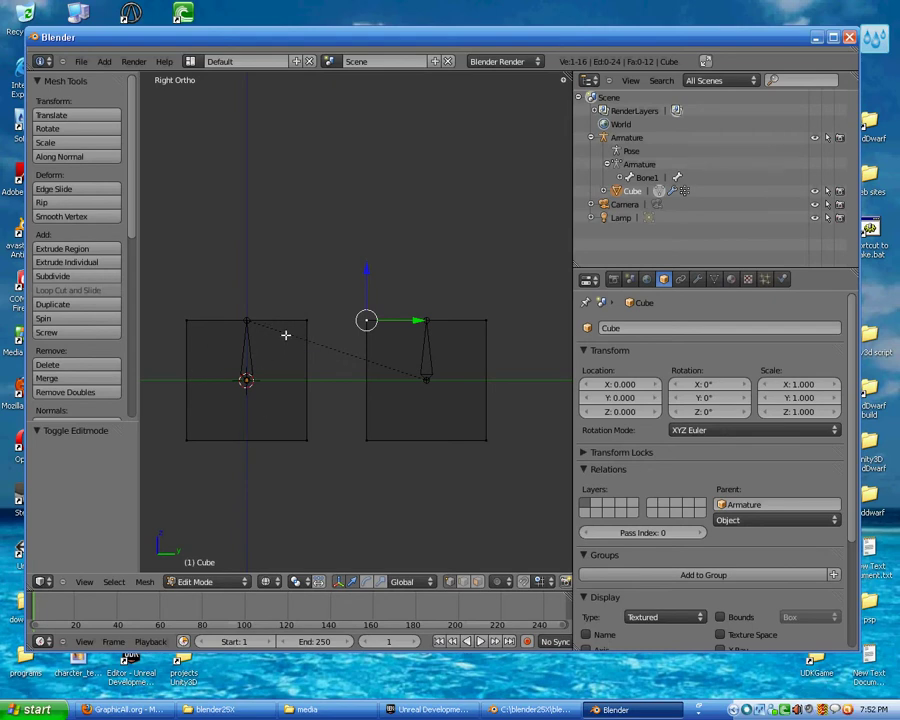
key("Tab")
Test the deformation by moving Bone2 along Z in Pose Mode, then enter Edit Mode.
right_click(430, 362)
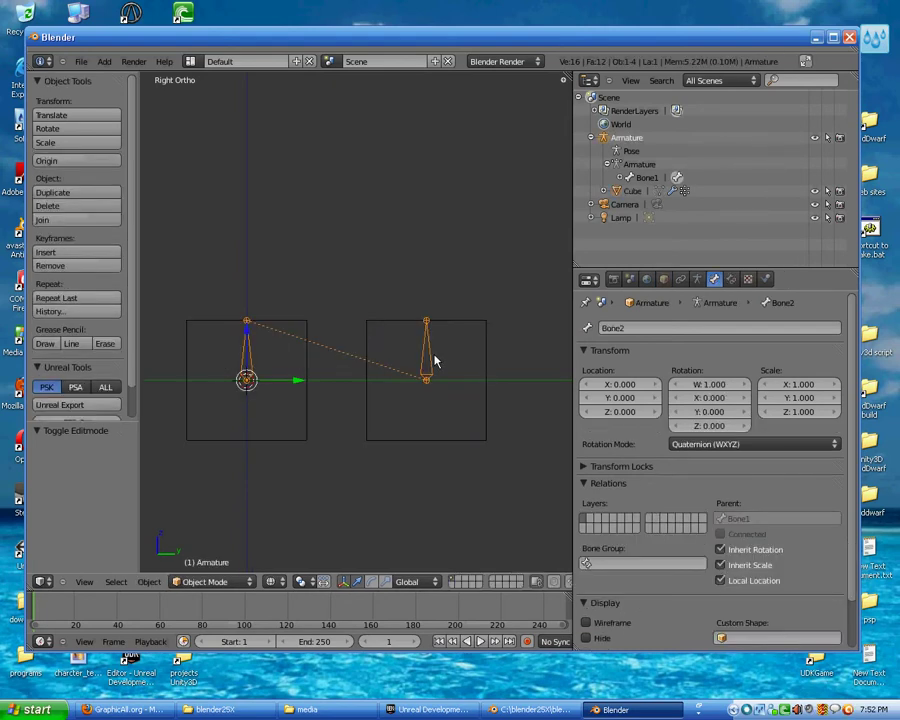
left_click(235, 584)
left_click(220, 538)
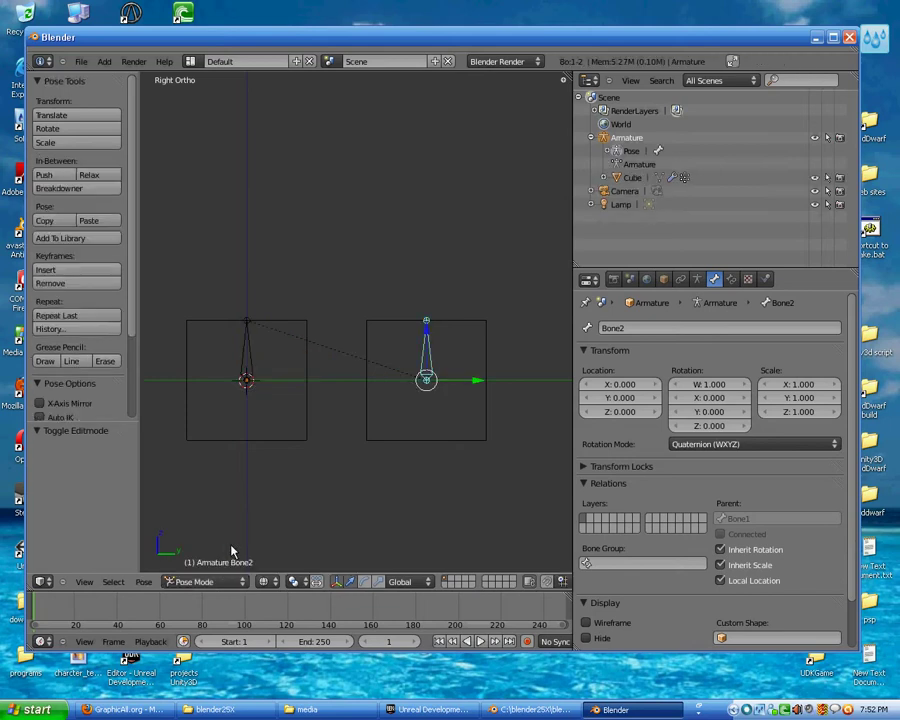
key("g")
key("z")
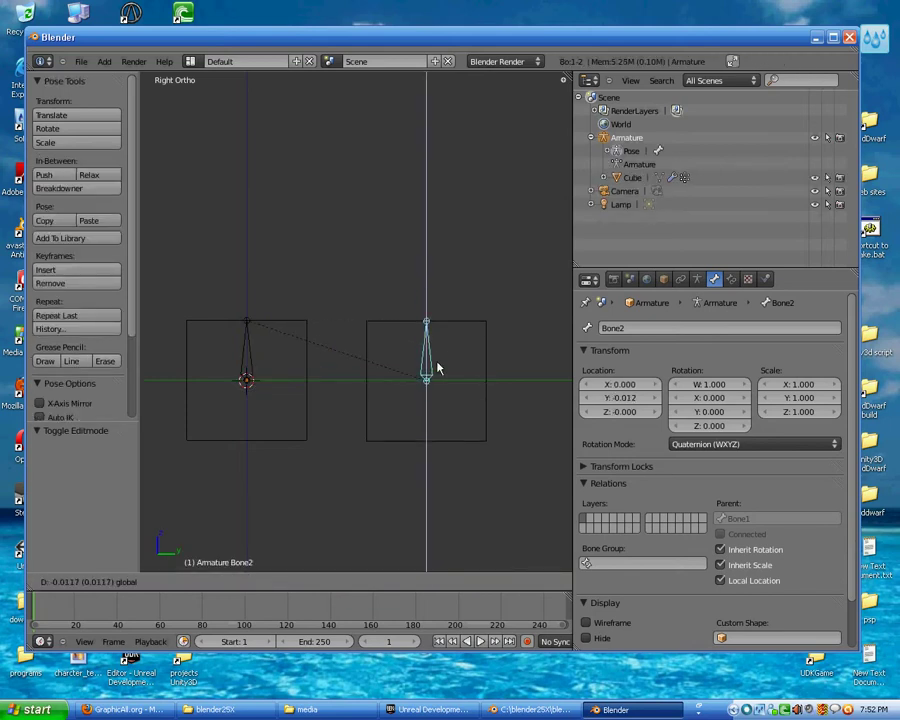
left_click(454, 342)
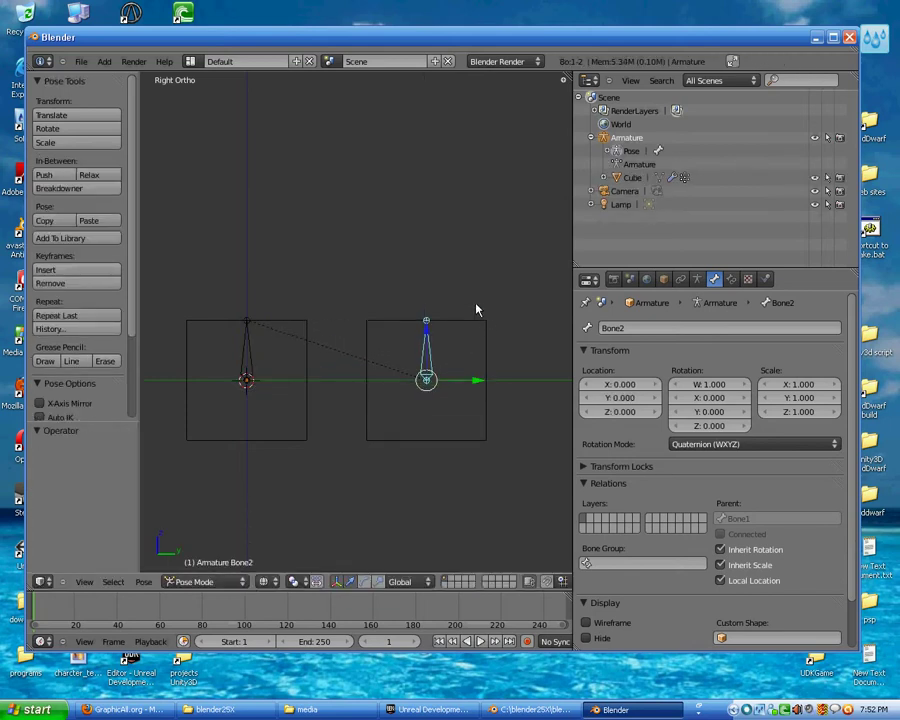
scroll(386, 362, "down", 1)
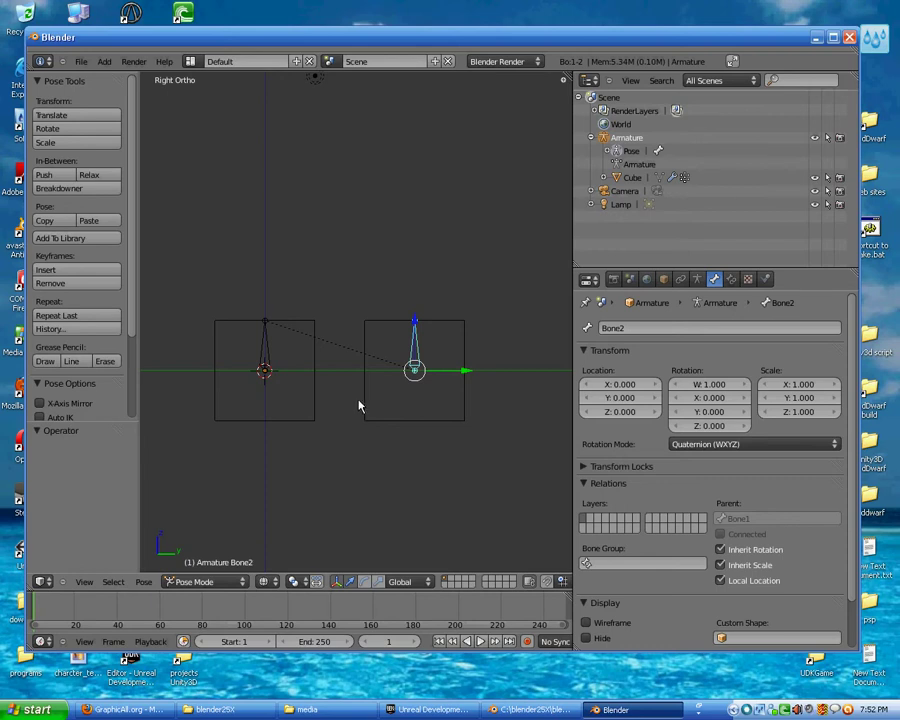
scroll(360, 405, "up", 1)
middle_click_drag(365, 386, 353, 392, "shift")
key("Tab")
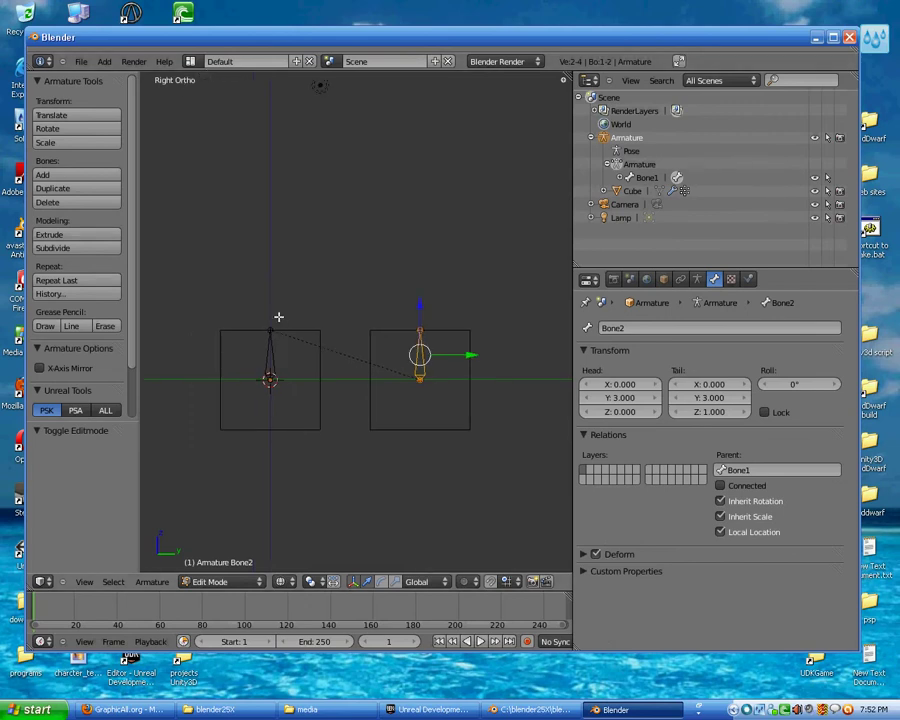
scroll(300, 324, "down", 1)
Switch Blender to the Animation screen layout.
left_click(190, 61)
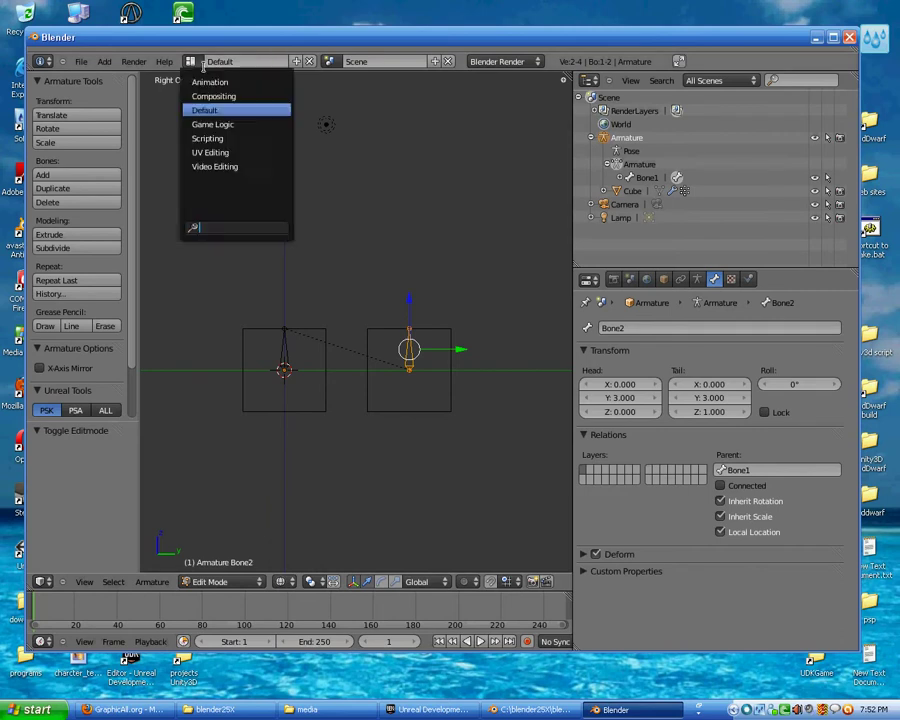
left_click(214, 85)
mouse_move(625, 364)
middle_mouse_down()
mouse_move(597, 298)
mouse_move(528, 345)
middle_mouse_up()
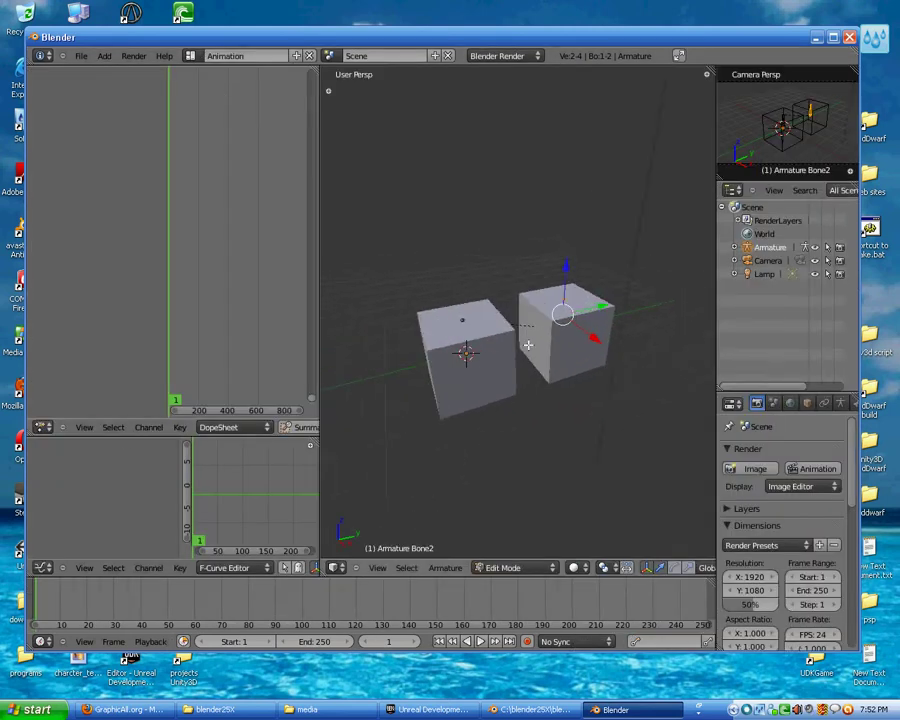
left_click(62, 427)
Set the DopeSheet to Action Editor and create a new action named Action.
left_click(112, 427)
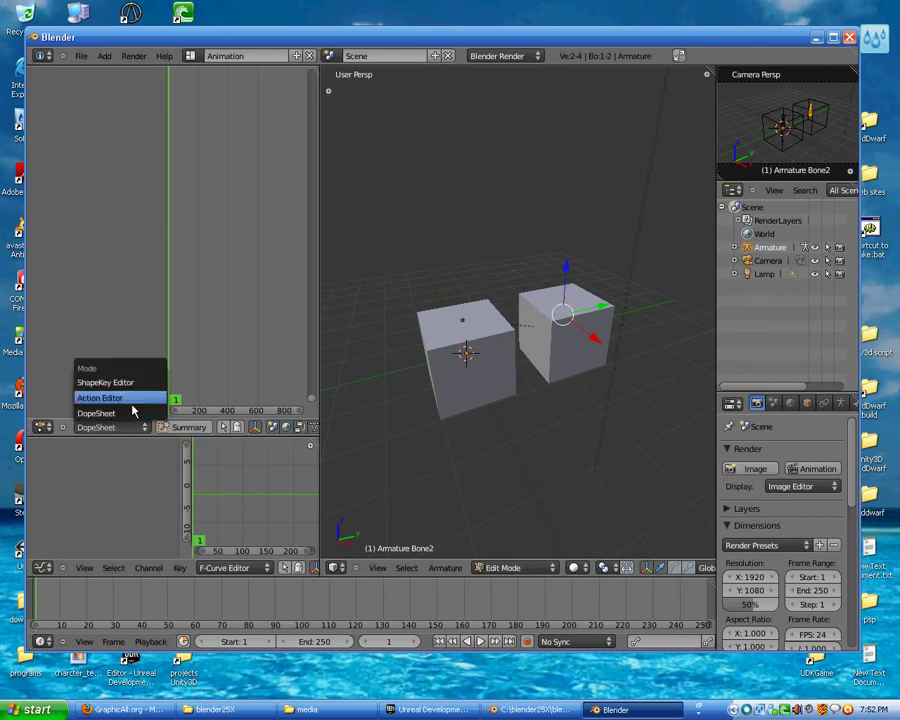
left_click(131, 402)
left_click(229, 428)
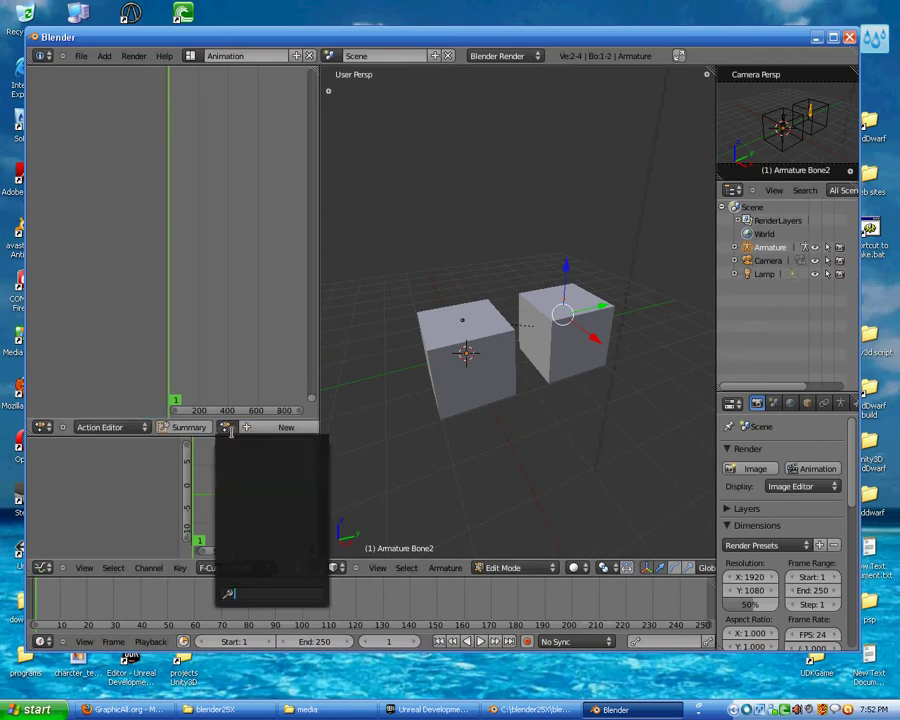
left_click(280, 428)
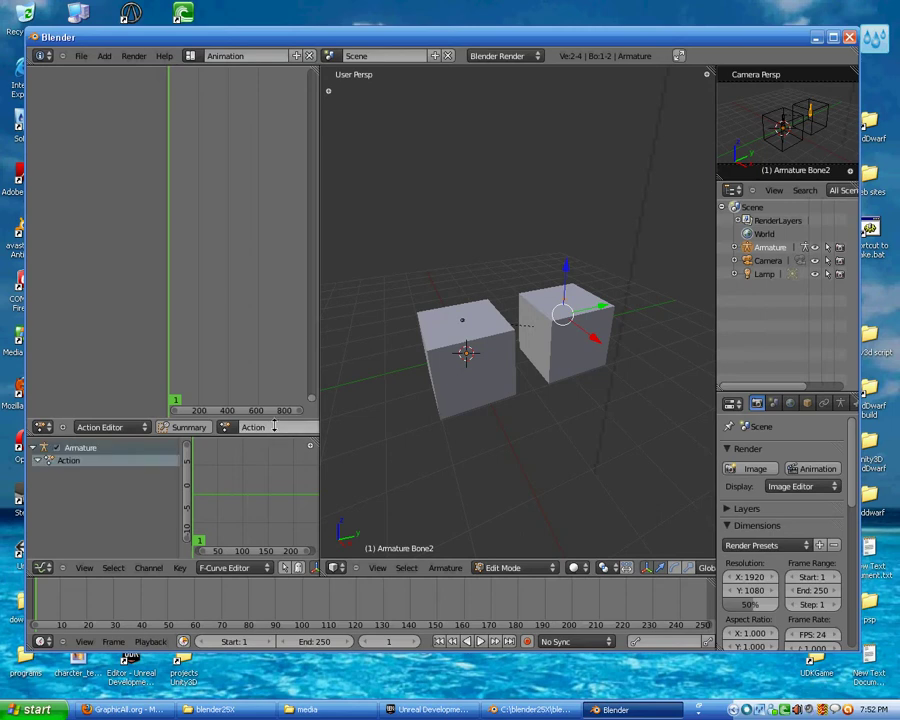
Widen the animation editors and show the cubes as wireframe to see the bones.
left_click_drag(324, 335, 350, 330)
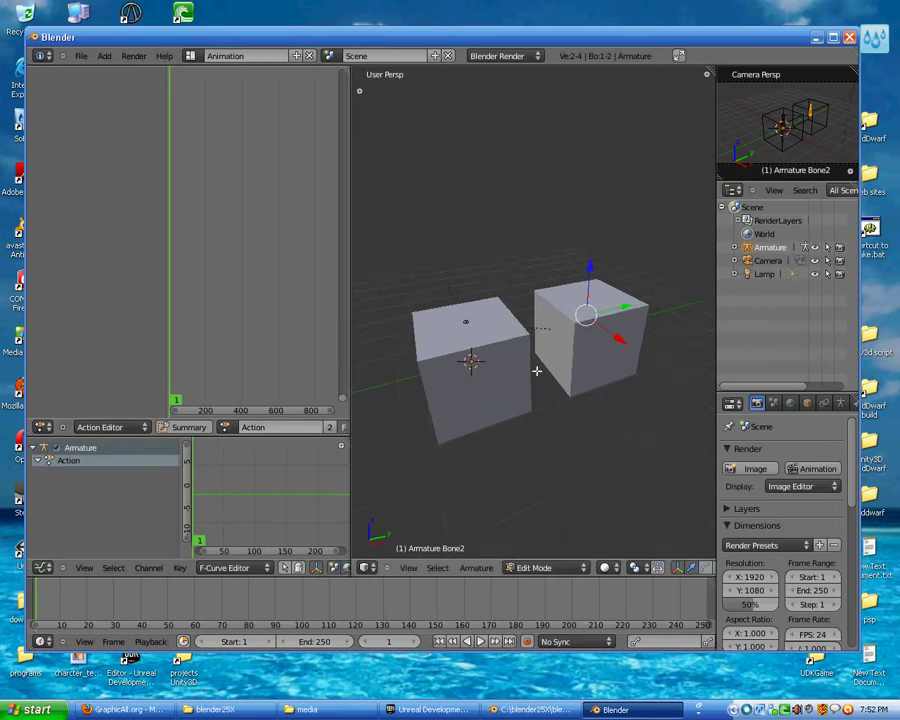
key("z")
middle_click_drag(476, 336, 492, 378)
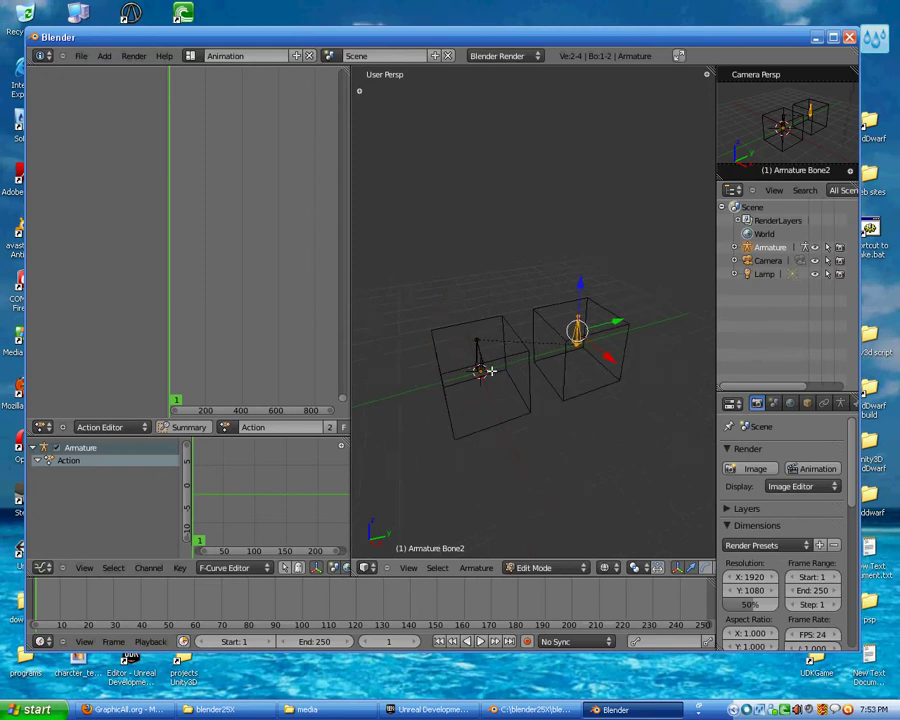
Switch the armature to Pose Mode and select both bones.
left_click(540, 568)
left_click(562, 525)
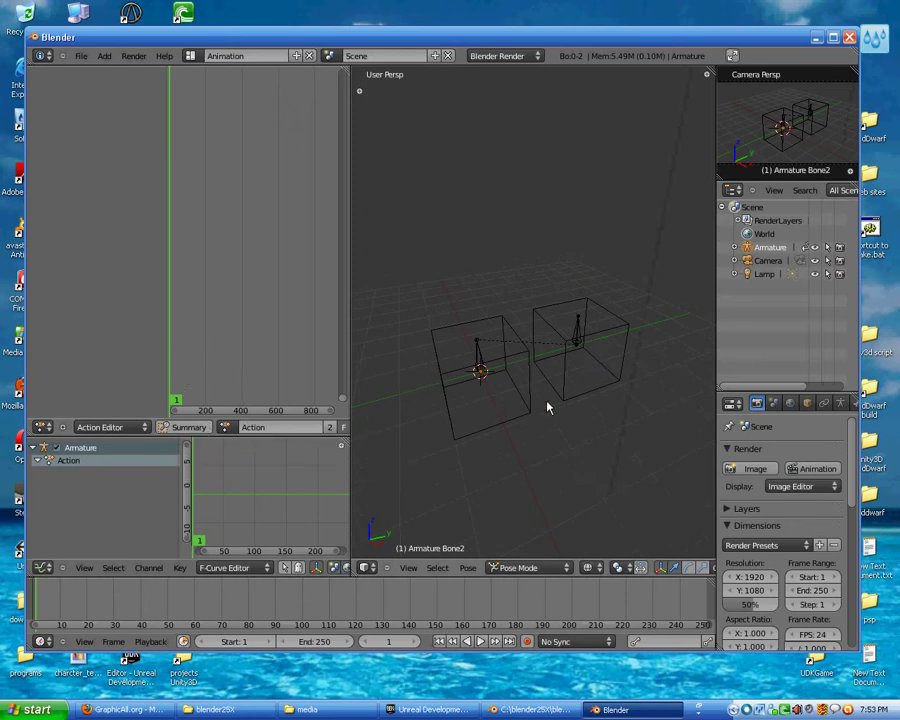
key("a")
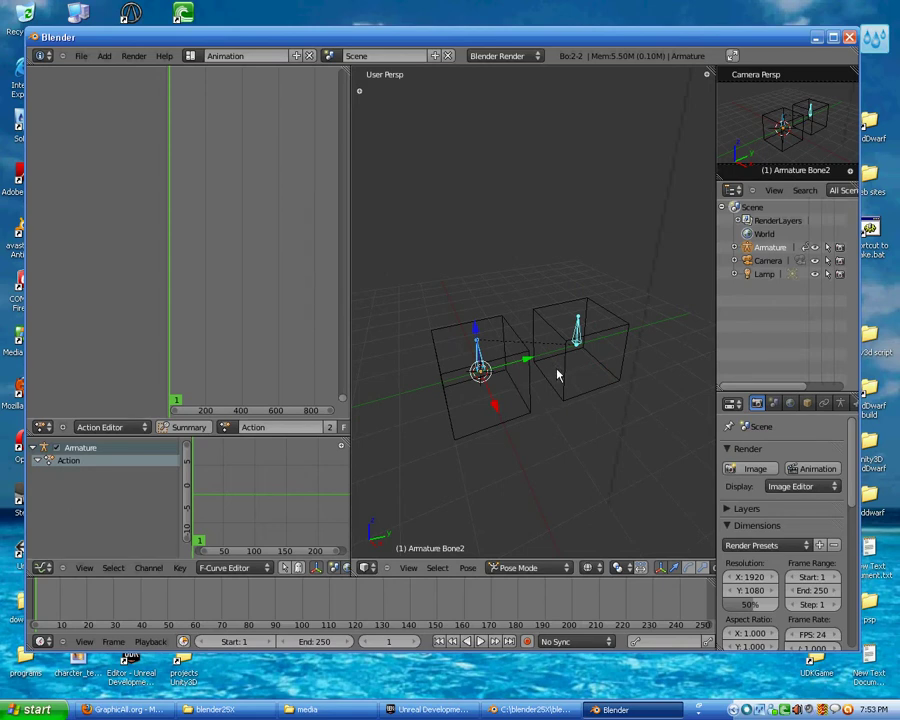
Insert a location keyframe for Bone1 and Bone2 at frame 1.
key("i")
left_click(564, 366)
key("i")
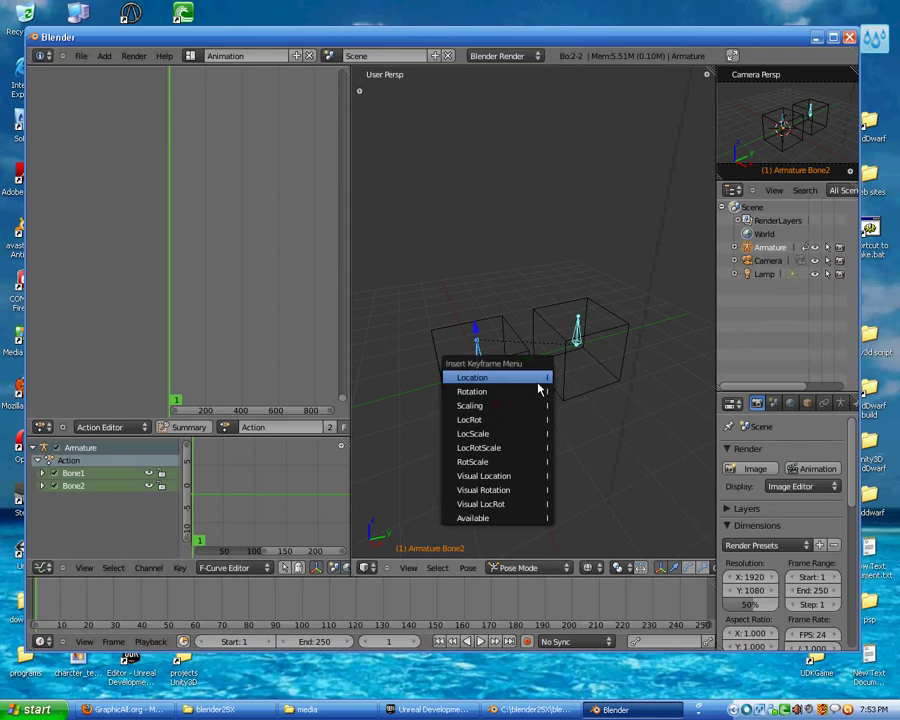
left_click(540, 389)
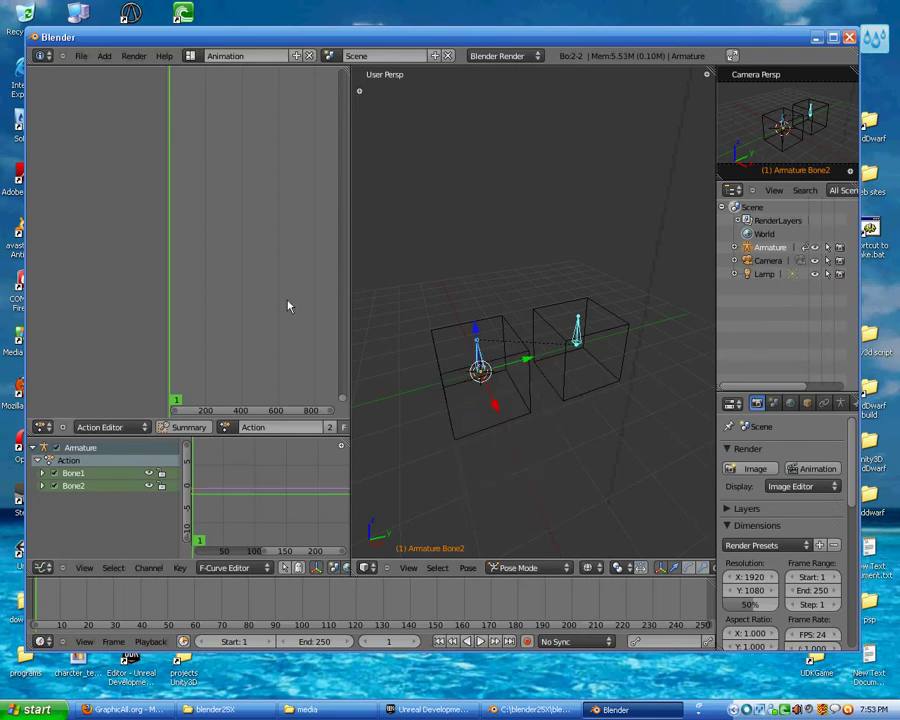
mouse_move(263, 269)
middle_mouse_down()
mouse_move(308, 315)
mouse_move(243, 195)
middle_mouse_up()
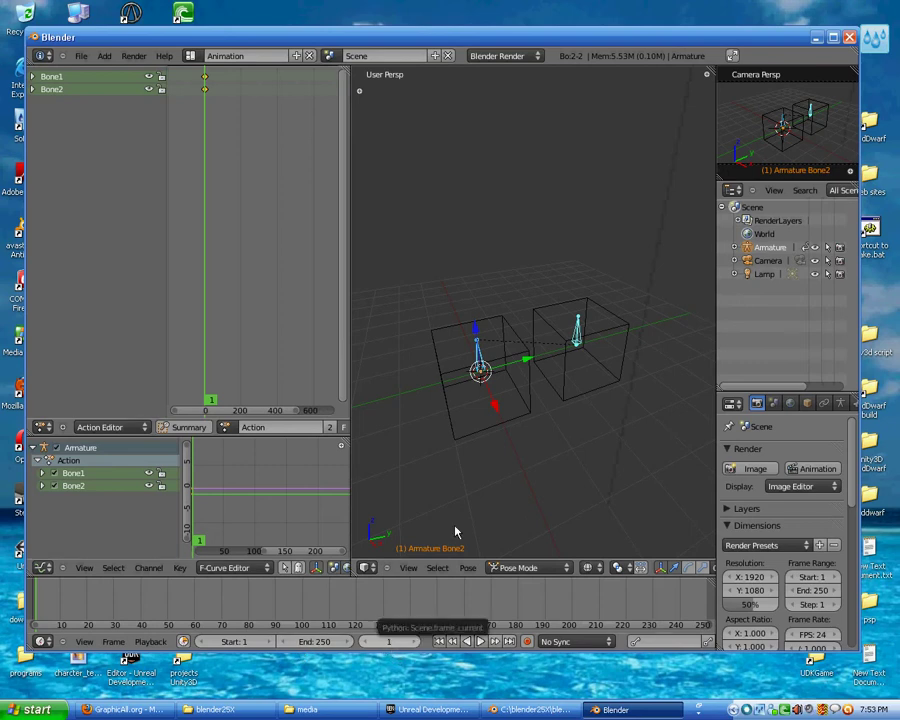
left_click(462, 481)
Advance to frame 5 and view the cubes from a top orthographic view.
key("Right")
key("Right")
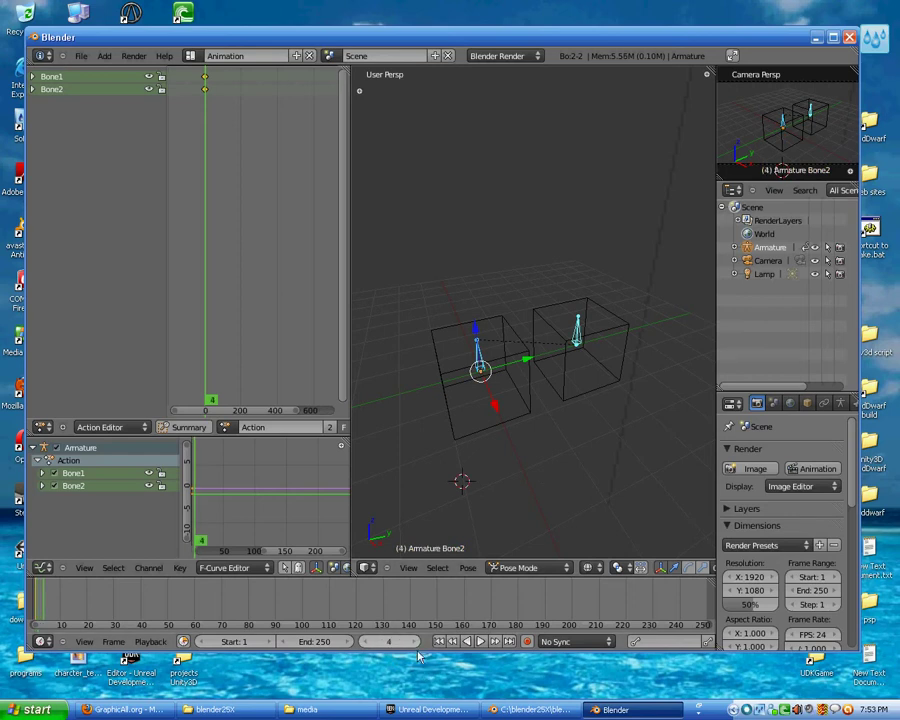
key("Right")
key("Right")
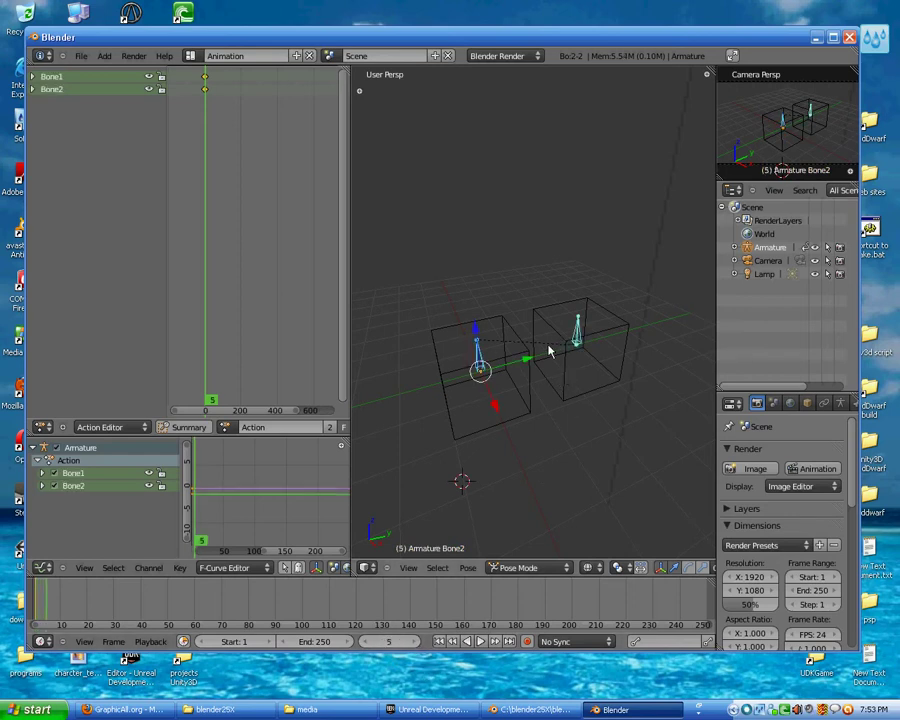
middle_click_drag(560, 381, 558, 376)
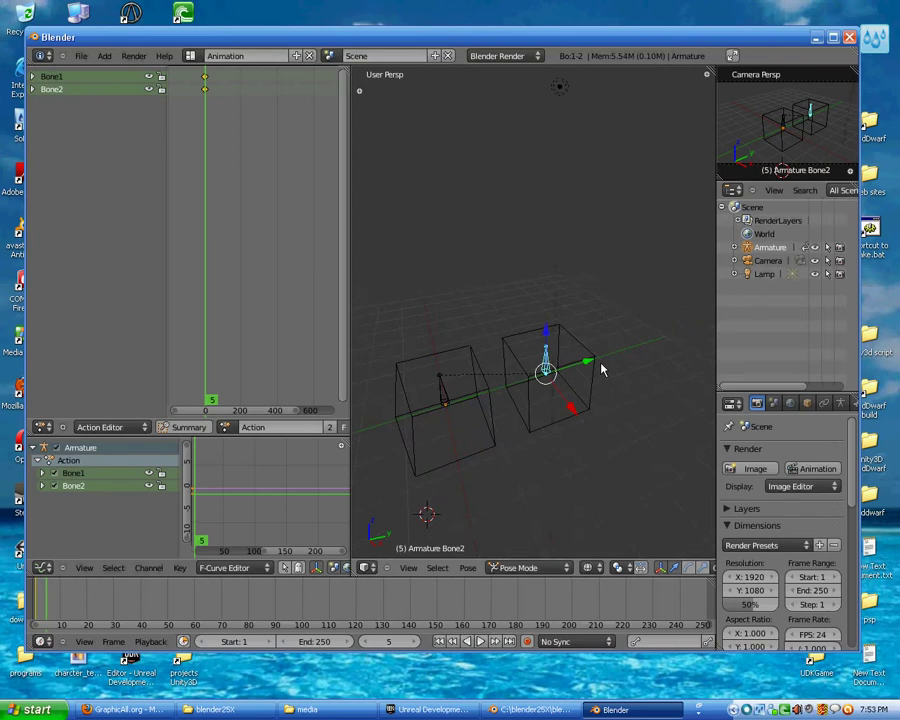
key("KP_7")
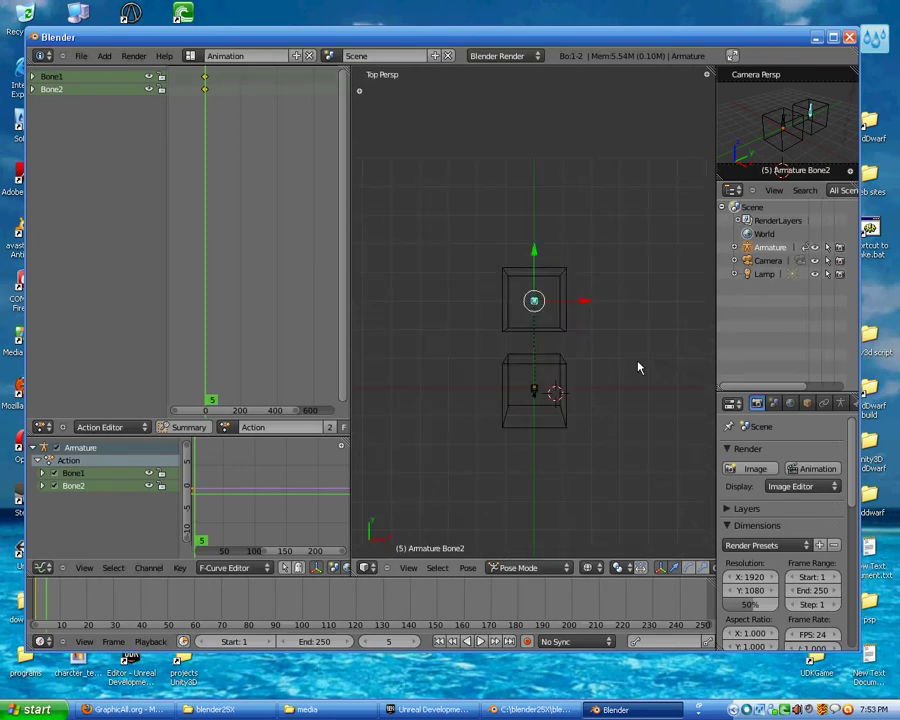
key("KP_5")
middle_click_drag(580, 334, 568, 366, "shift")
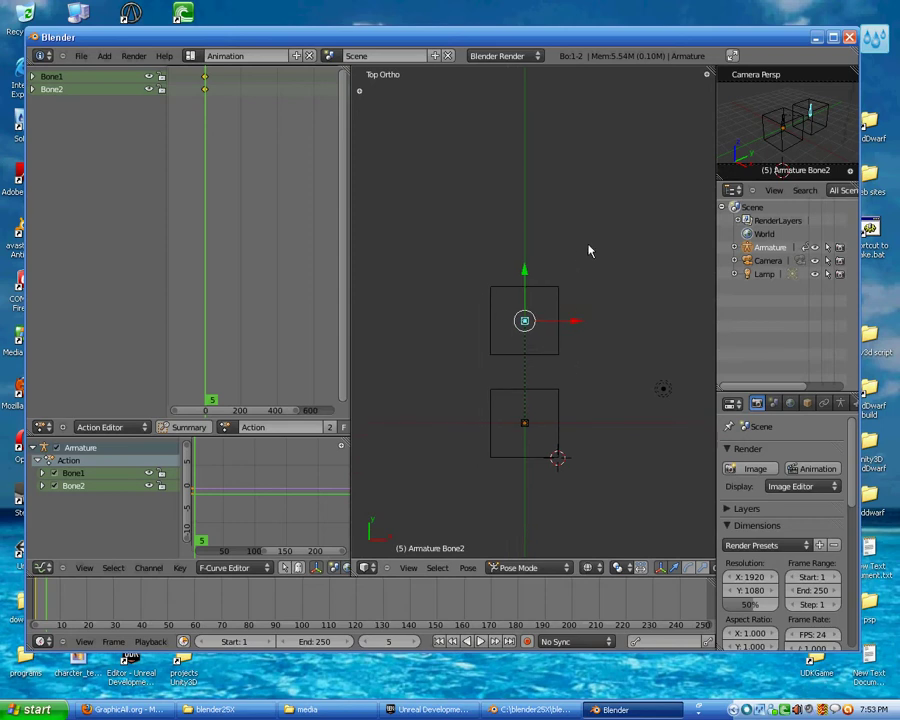
Key rotation and location for both bones at frame 5.
key("r")
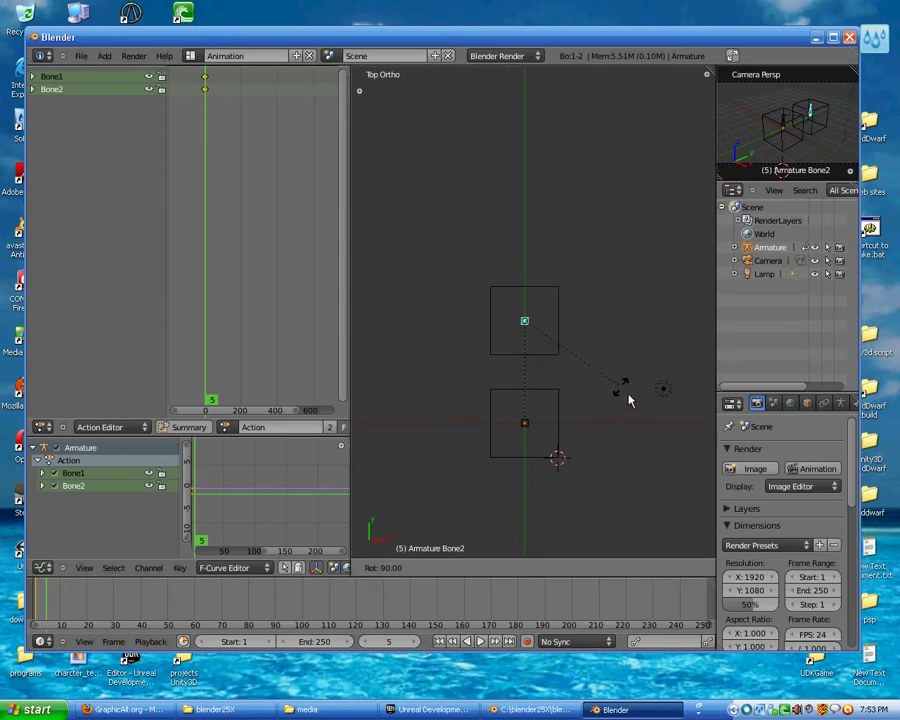
right_click(627, 398)
key("i")
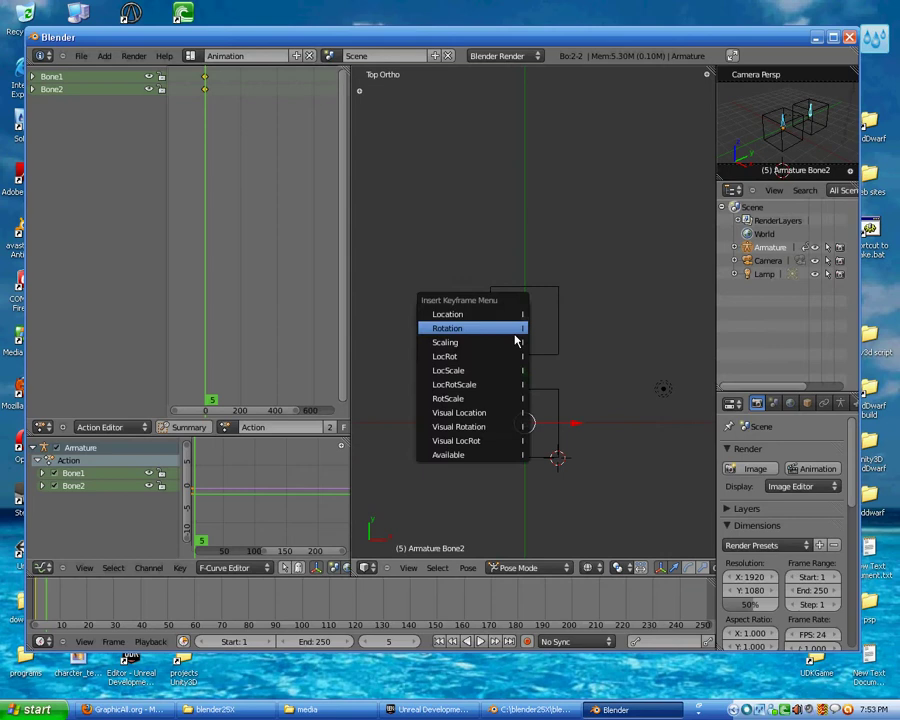
left_click(515, 334)
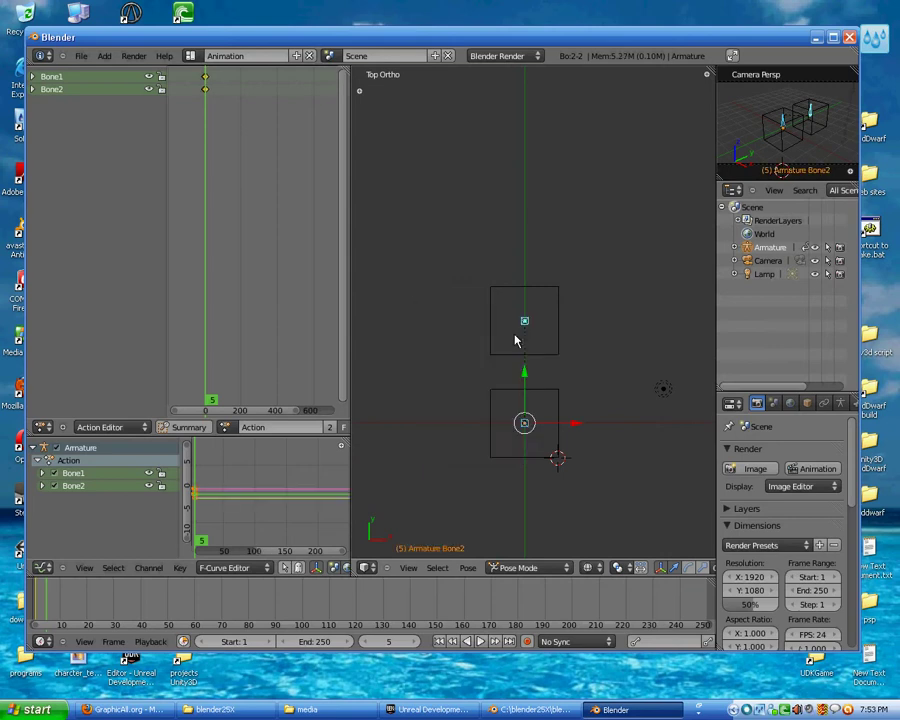
key("i")
left_click(516, 312)
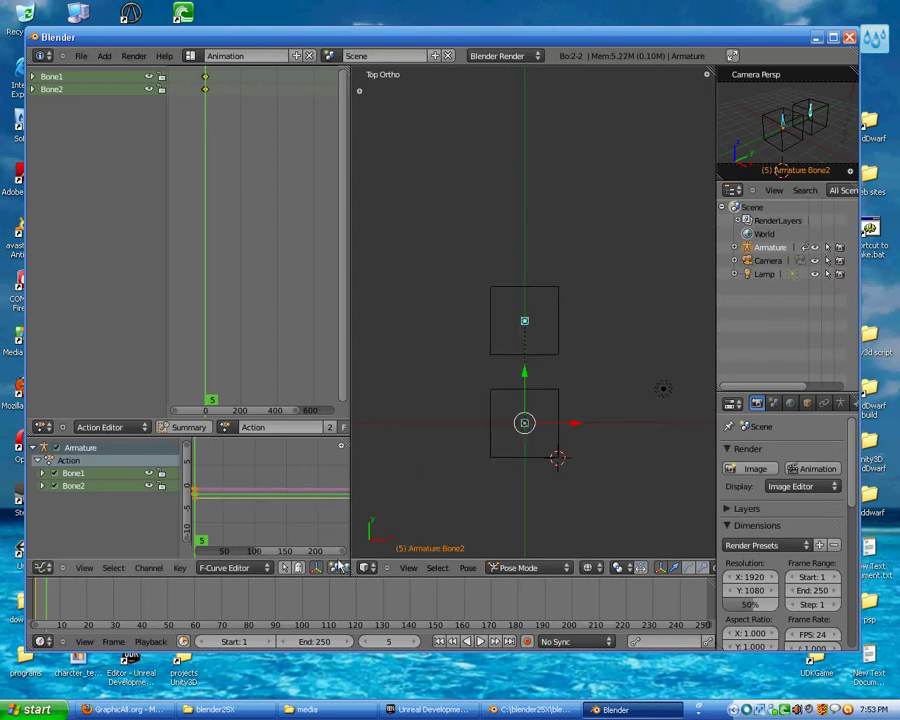
Return to frame 1, zoom the Action timeline onto the keyframes, and orbit to perspective.
key("Left")
key("Left")
key("Left")
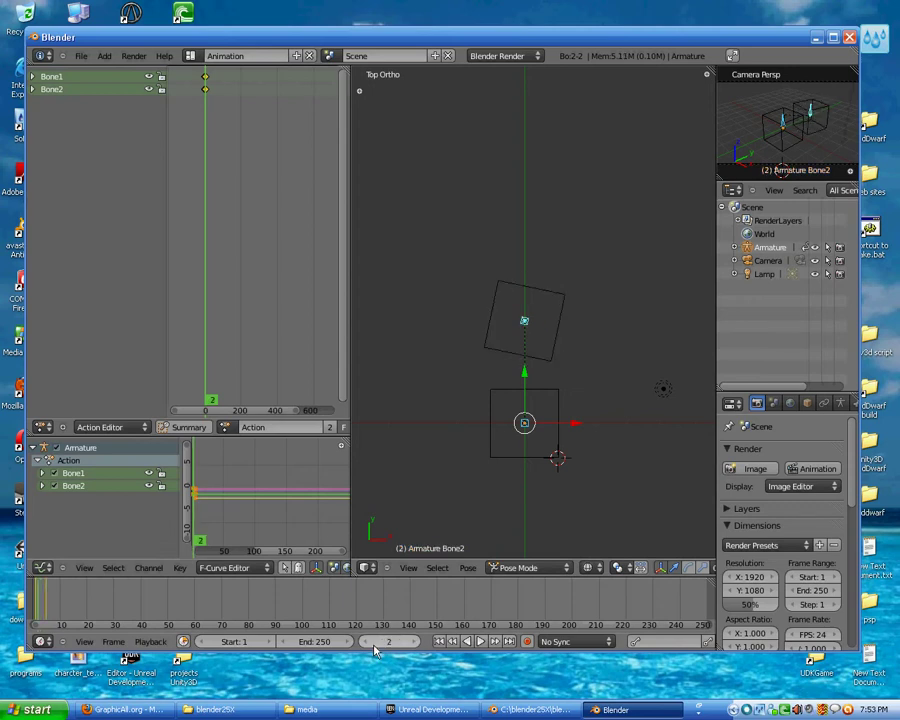
key("Left")
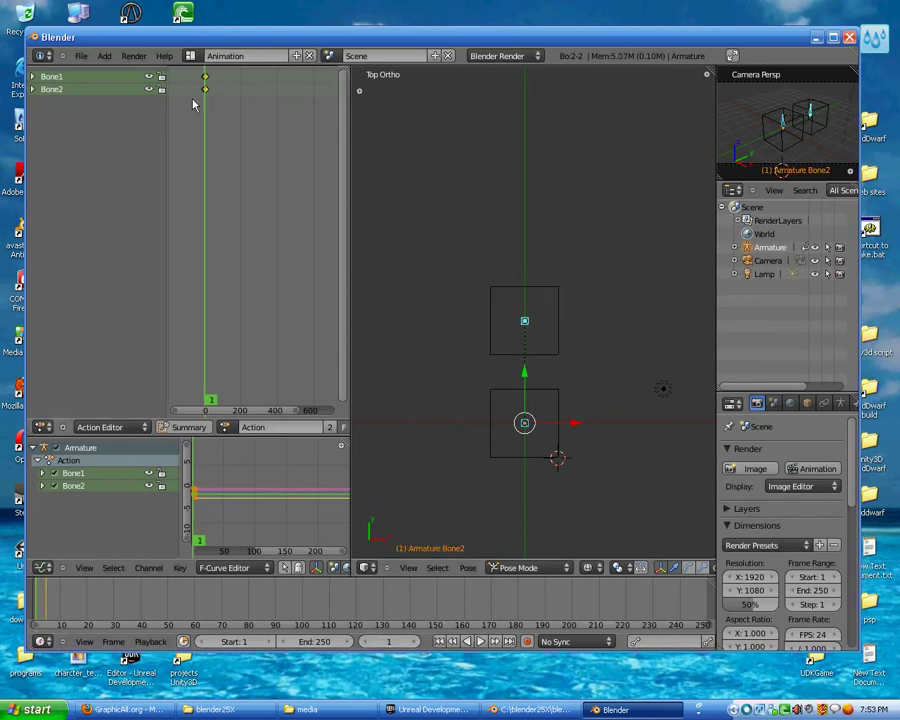
scroll(234, 230, "up", 2, "ctrl")
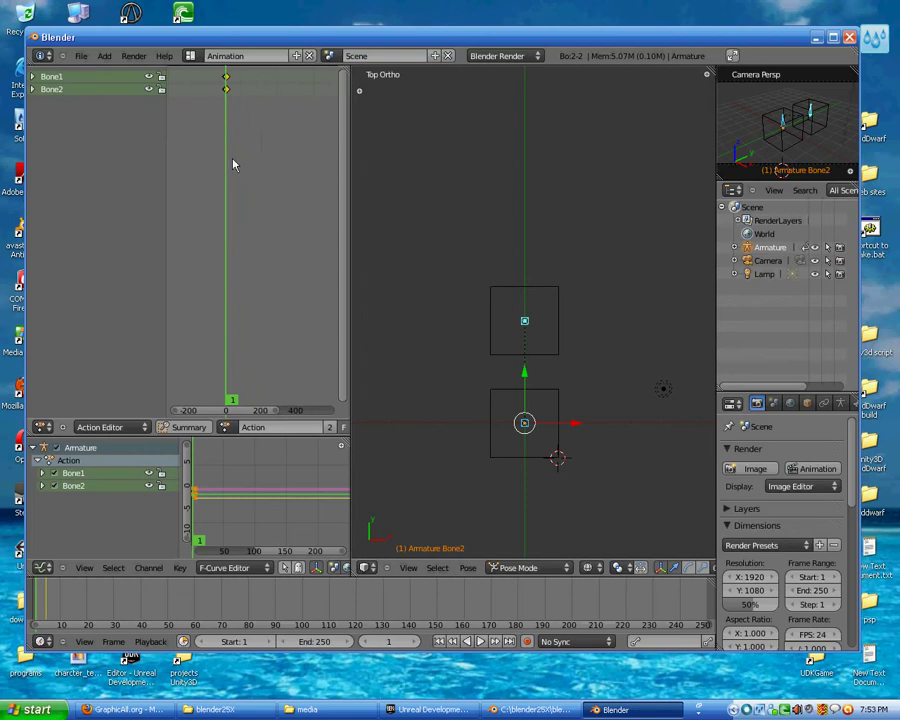
middle_click_drag(233, 165, 256, 215, "ctrl")
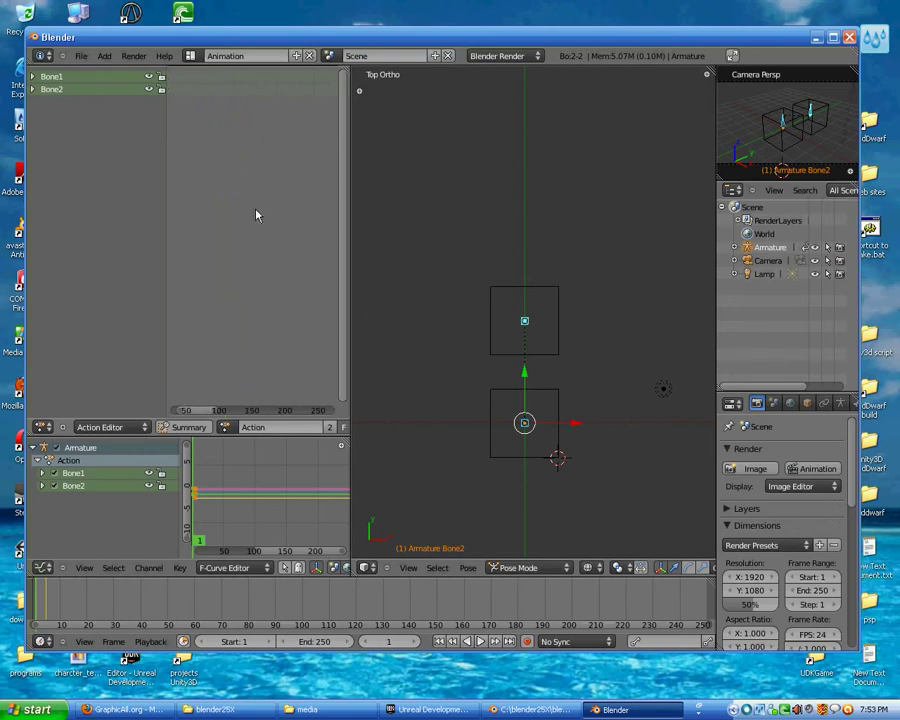
middle_click_drag(239, 138, 291, 217)
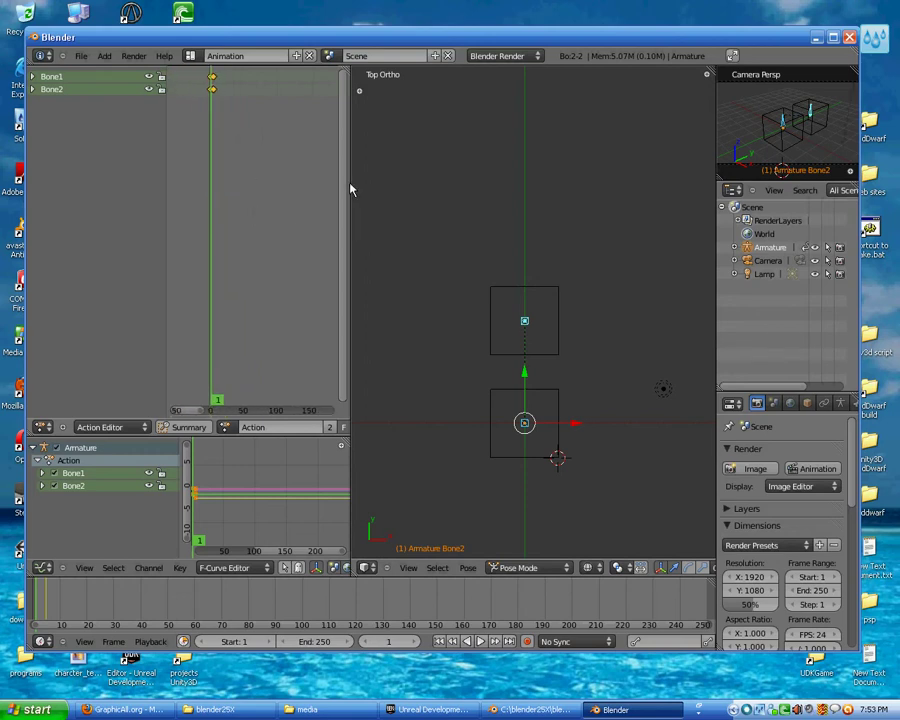
mouse_move(352, 190)
middle_mouse_down("ctrl")
mouse_move(212, 165)
mouse_move(264, 163)
middle_mouse_up("ctrl")
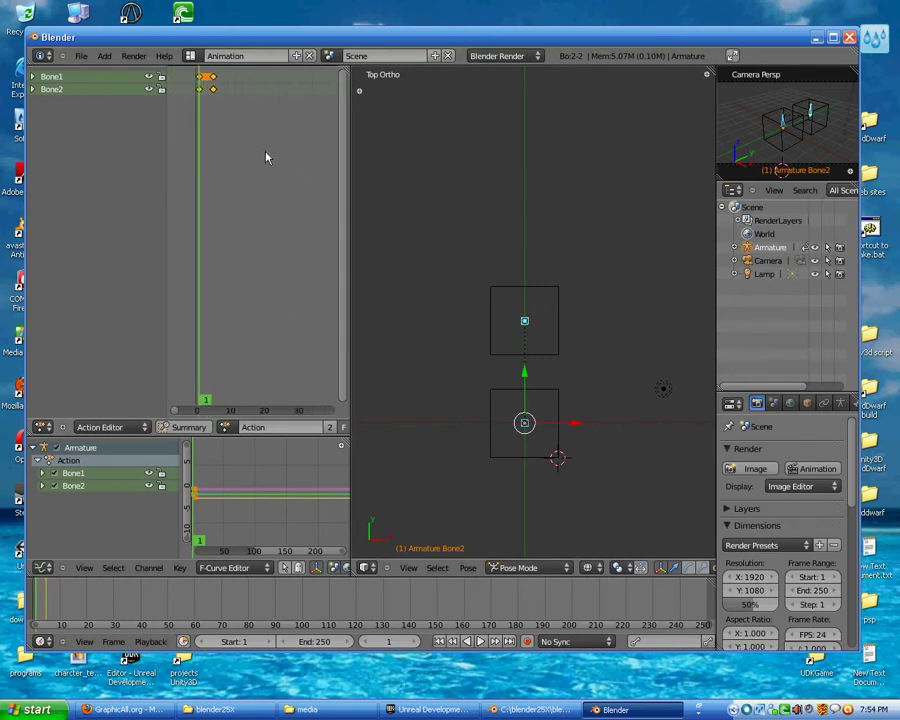
middle_click_drag(209, 135, 275, 139)
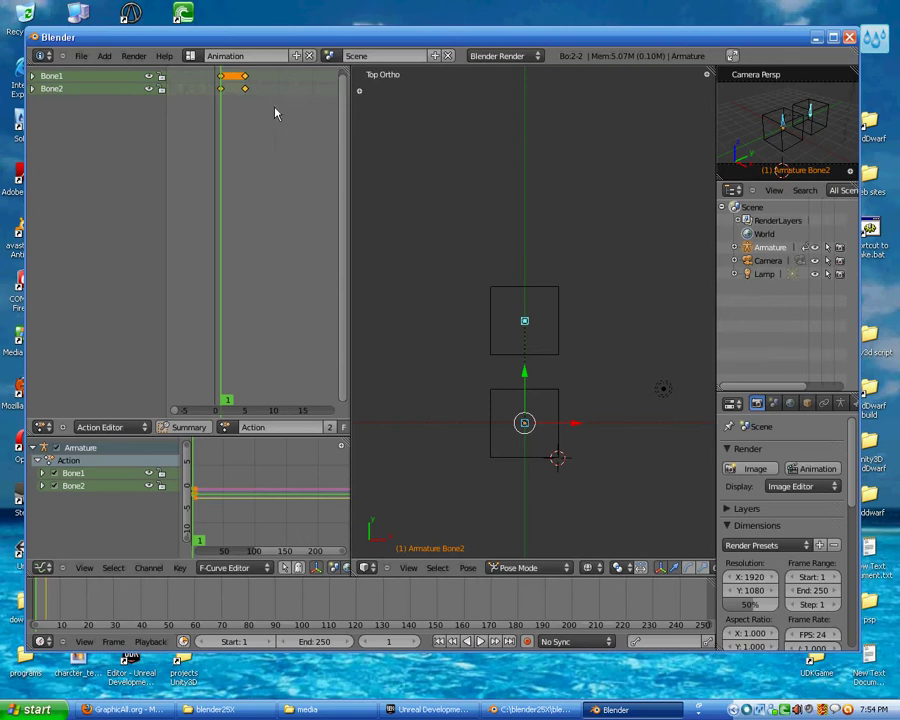
mouse_move(275, 110)
middle_mouse_down()
mouse_move(245, 147)
mouse_move(249, 155)
middle_mouse_up()
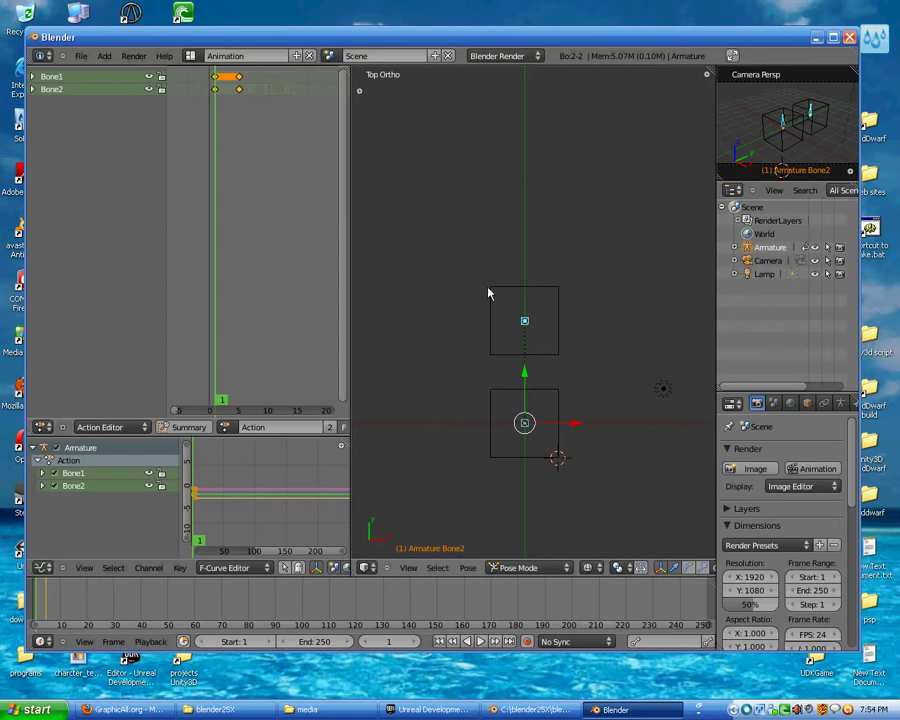
scroll(474, 349, "down", 1)
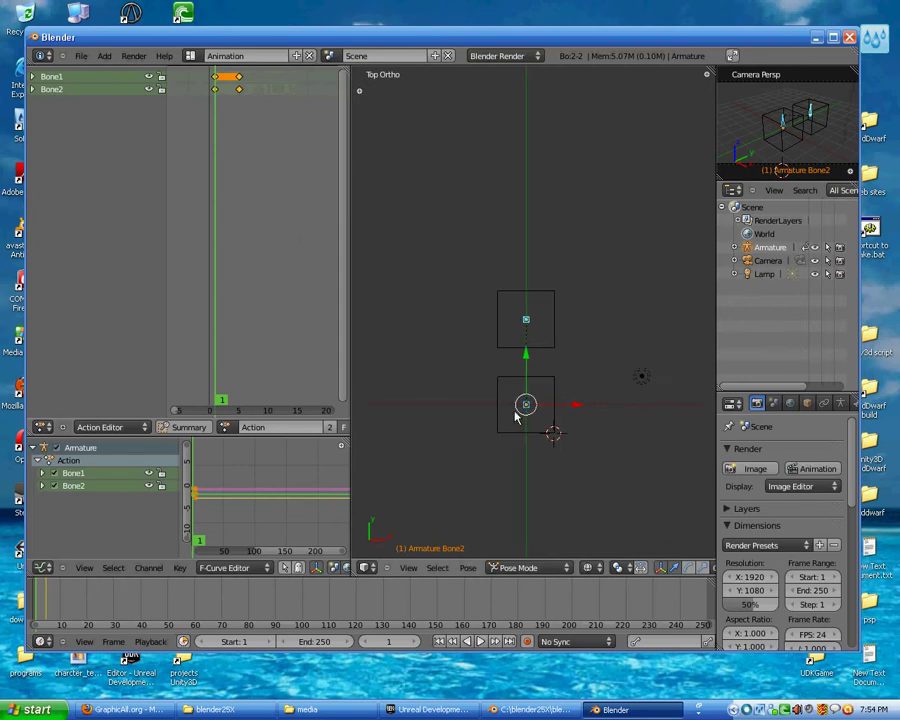
mouse_move(506, 436)
middle_mouse_down()
mouse_move(468, 255)
mouse_move(516, 412)
mouse_move(313, 184)
middle_mouse_up()
Switch to the Default screen layout and angle the view on the two boxes.
left_click(191, 56)
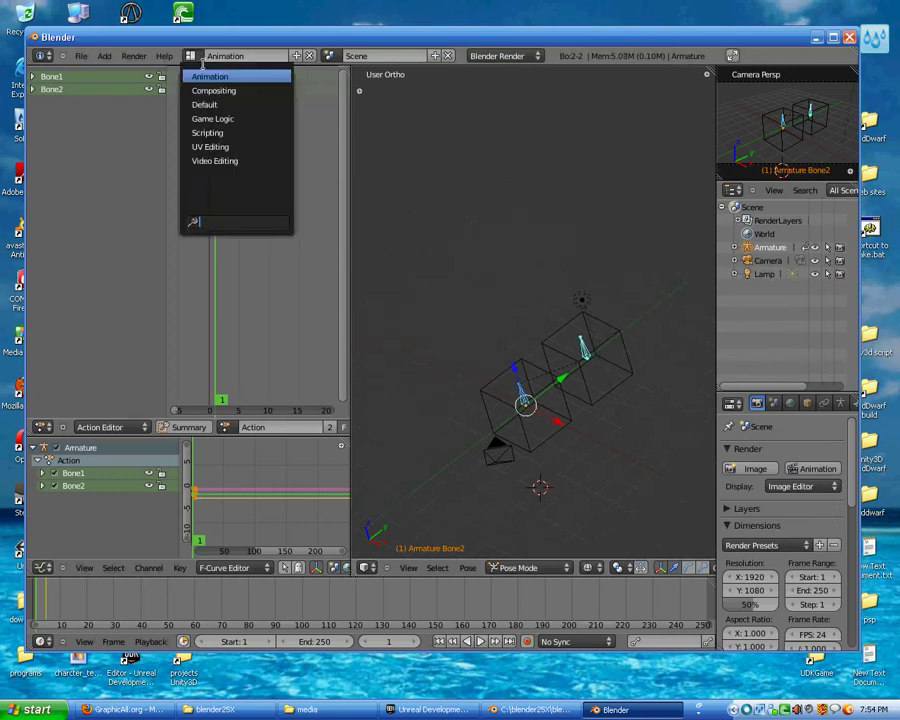
left_click(204, 104)
middle_click_drag(329, 350, 353, 361, "shift")
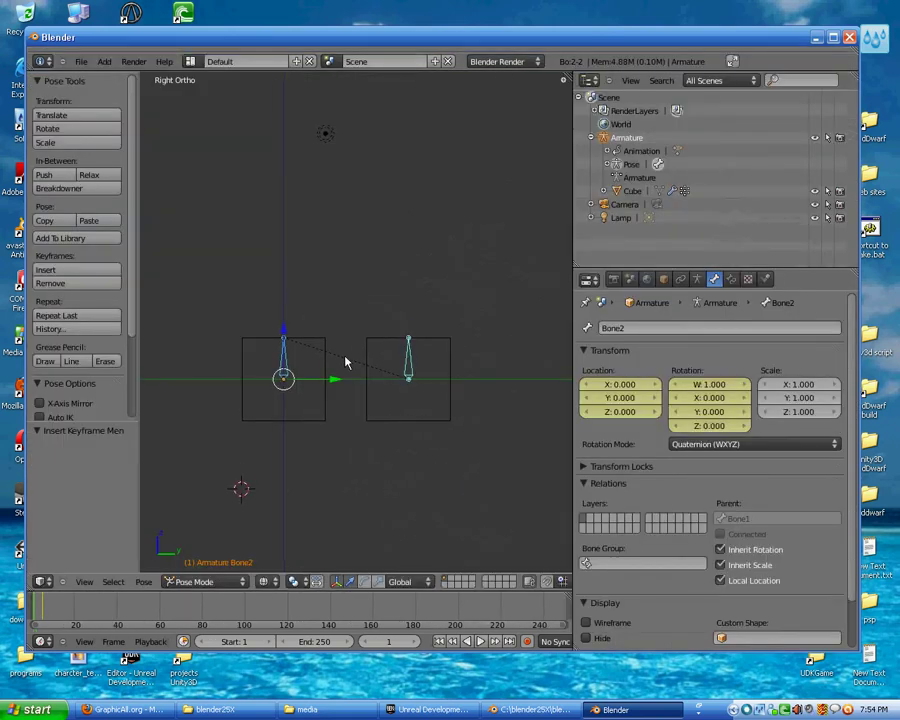
scroll(353, 361, "up", 1)
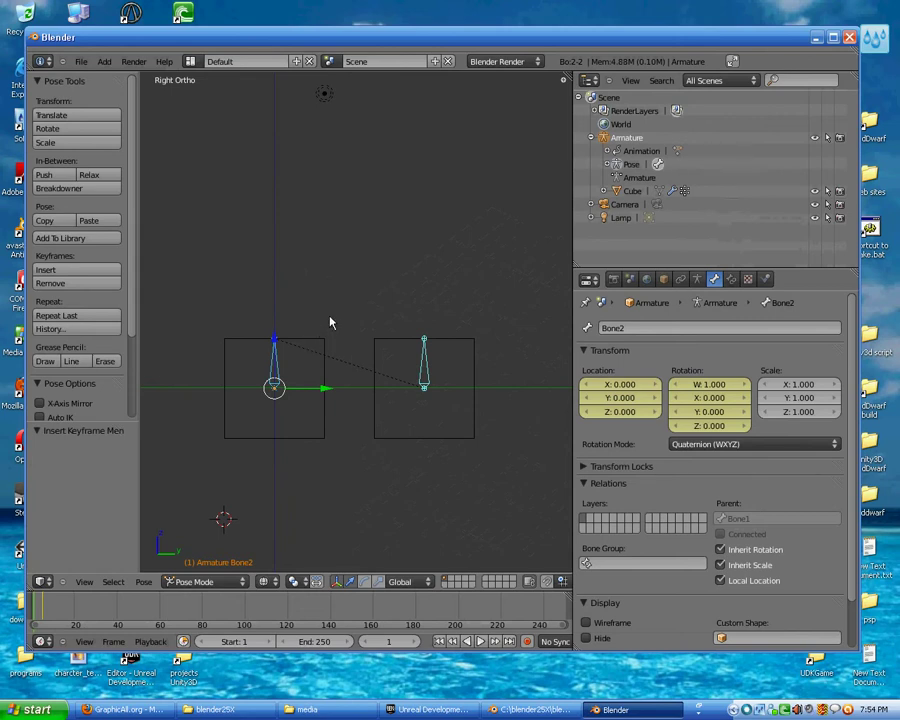
middle_click_drag(291, 331, 350, 452)
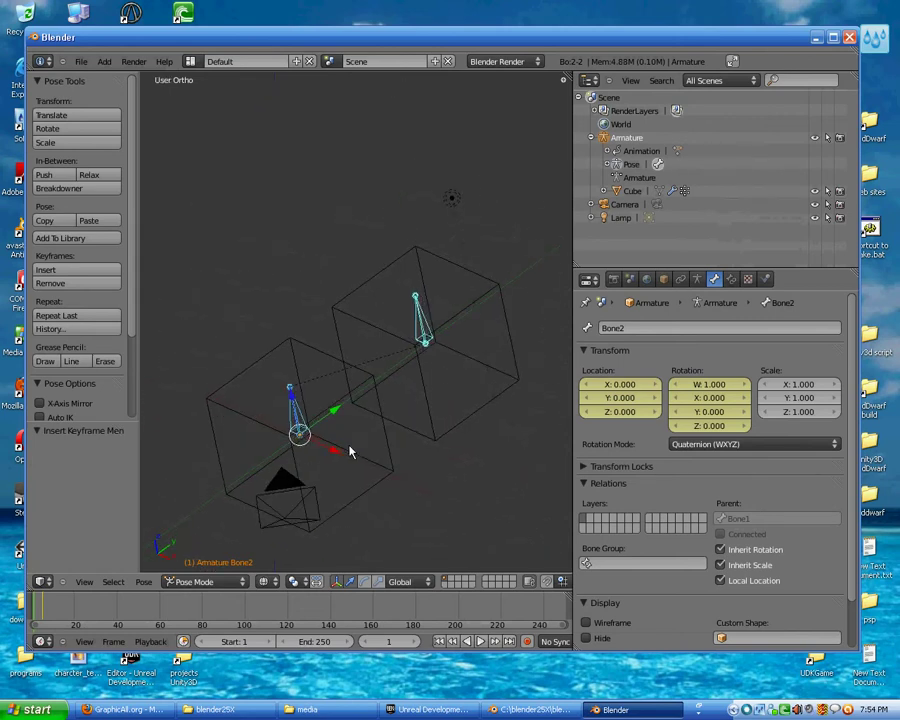
scroll(338, 410, "down", 1)
scroll(278, 376, "down", 1)
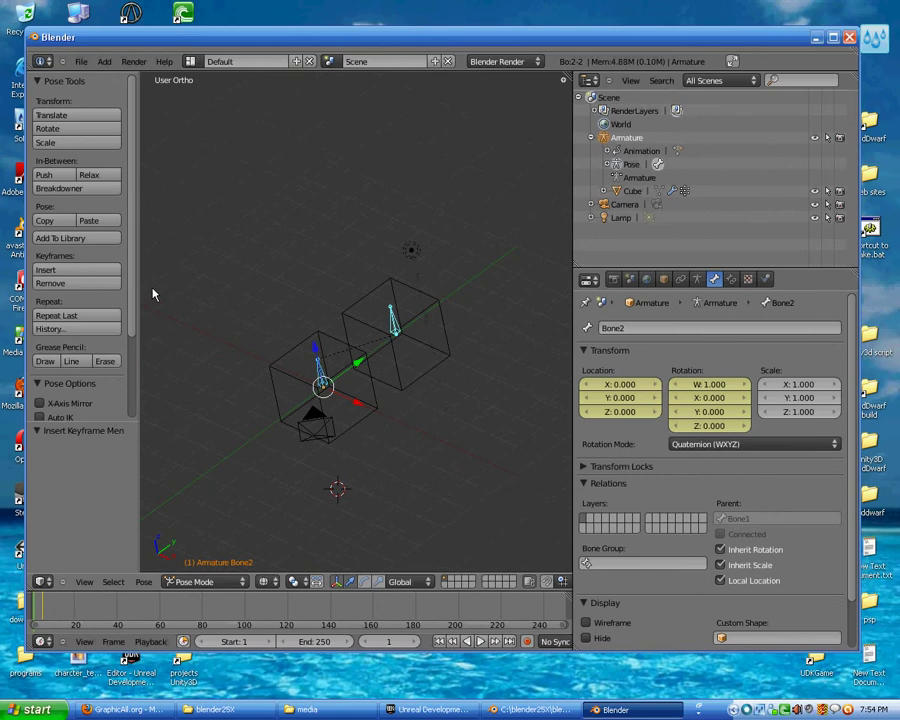
left_click_drag(138, 292, 162, 282)
scroll(150, 320, "down", 3)
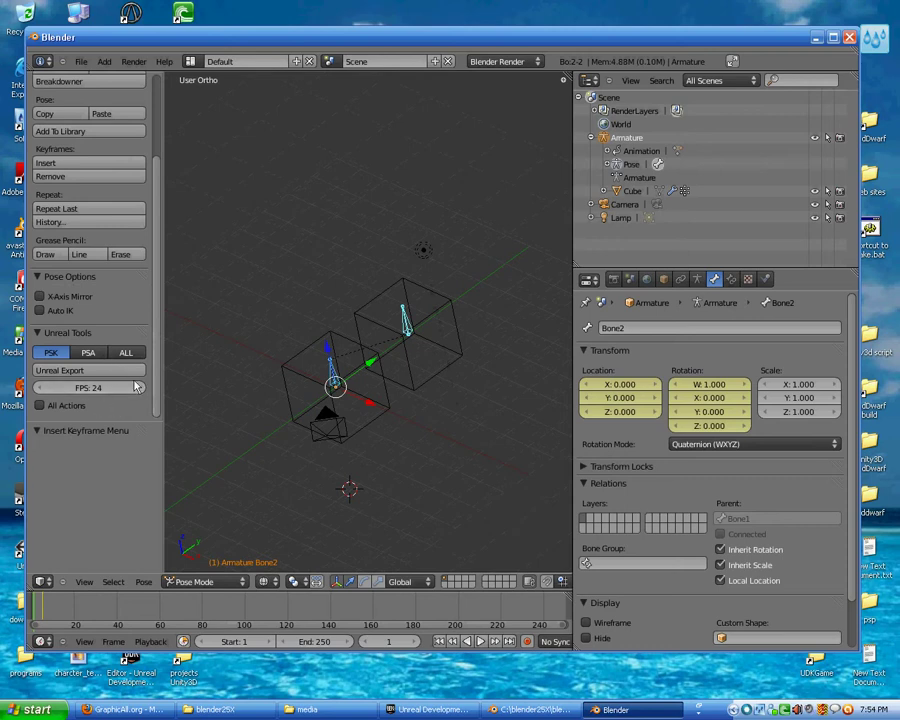
left_click(81, 61)
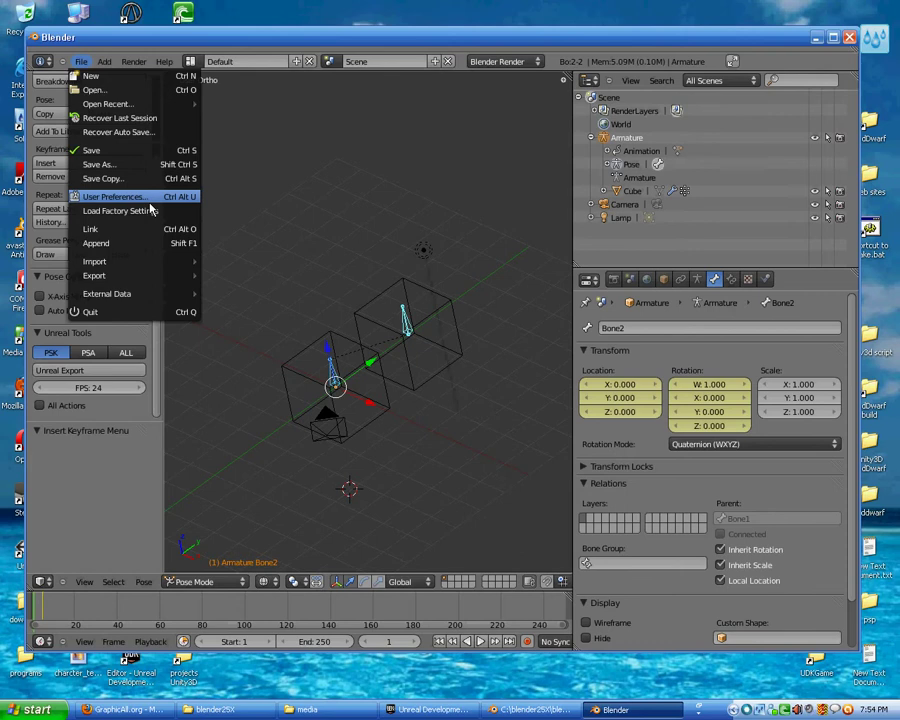
Toggle the Import/Export Skeletal Mesh/Animation Data add-on off and on, then save as default.
left_click(115, 196)
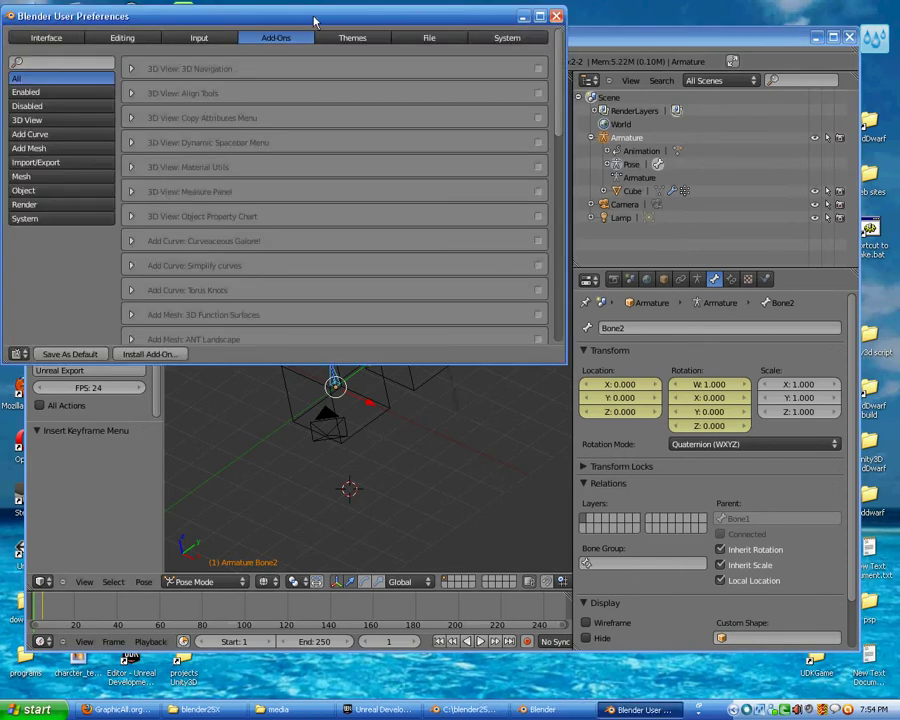
left_click_drag(313, 20, 420, 100)
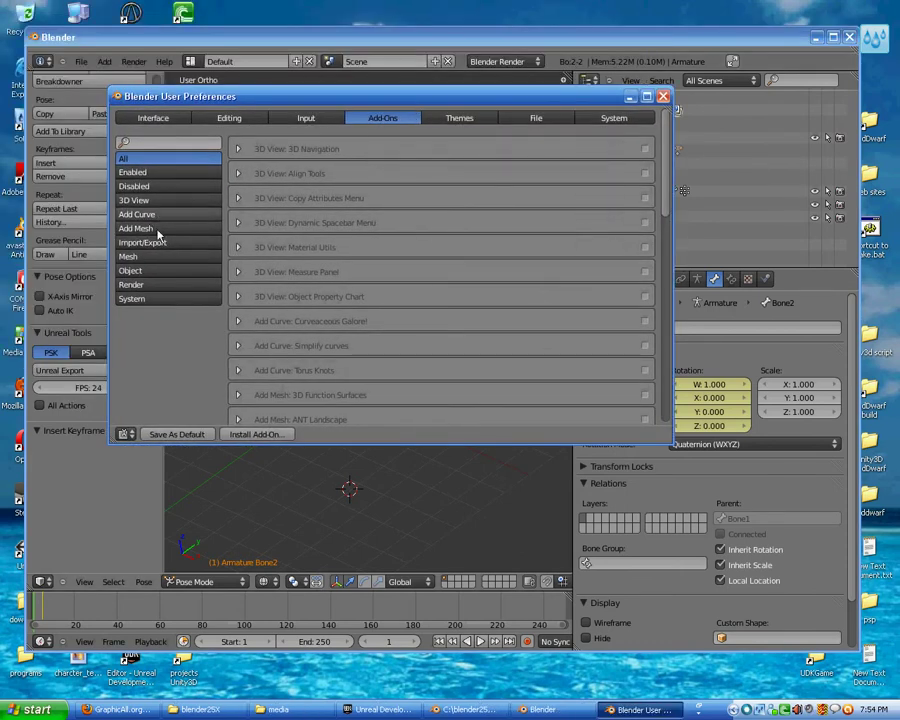
left_click(160, 242)
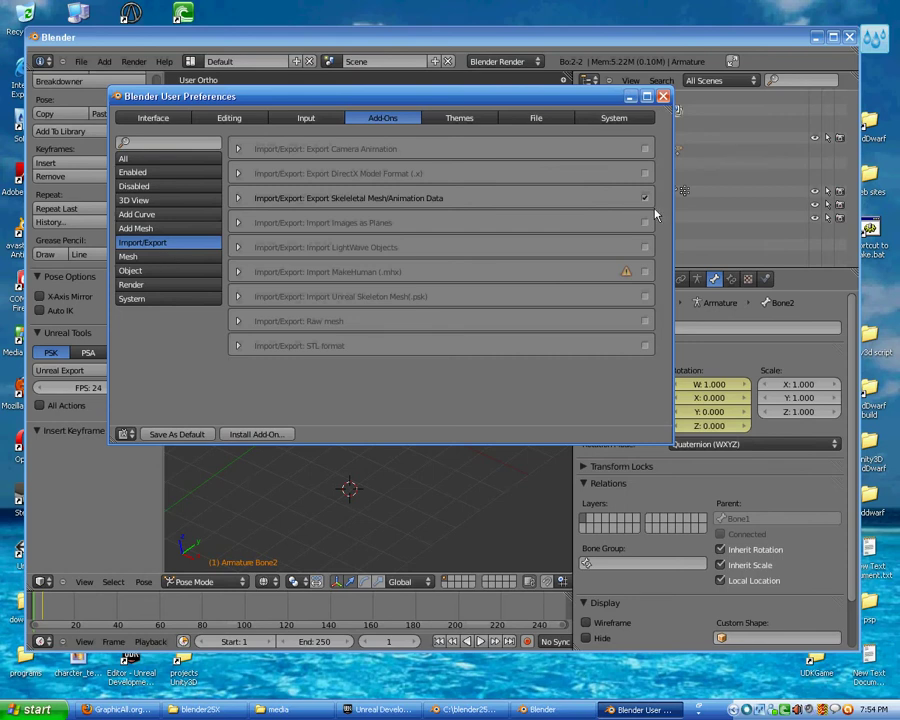
left_click(645, 198)
left_click_drag(400, 96, 550, 47)
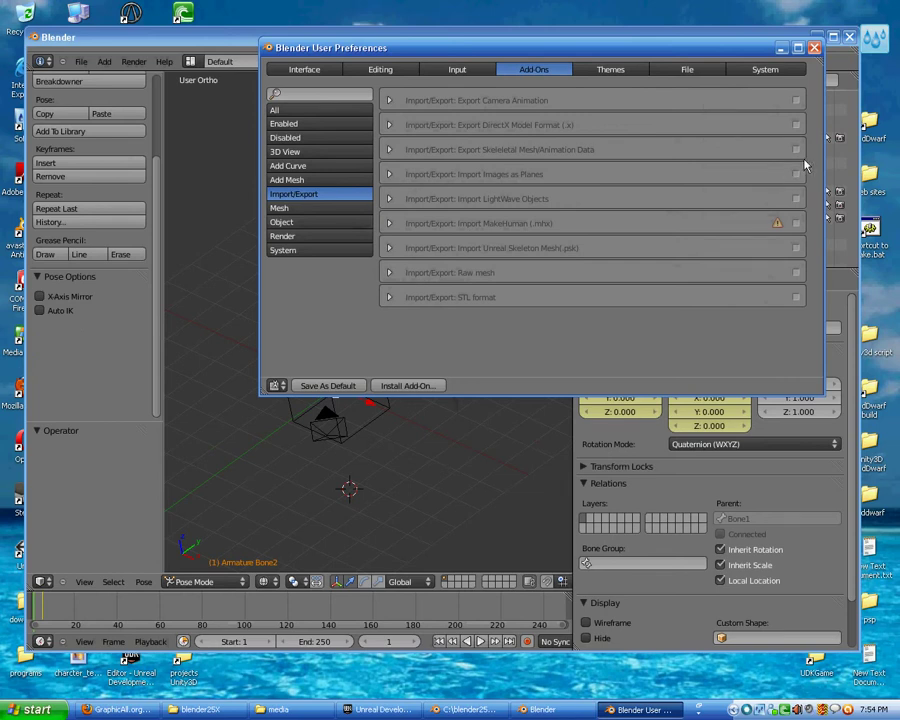
left_click(796, 149)
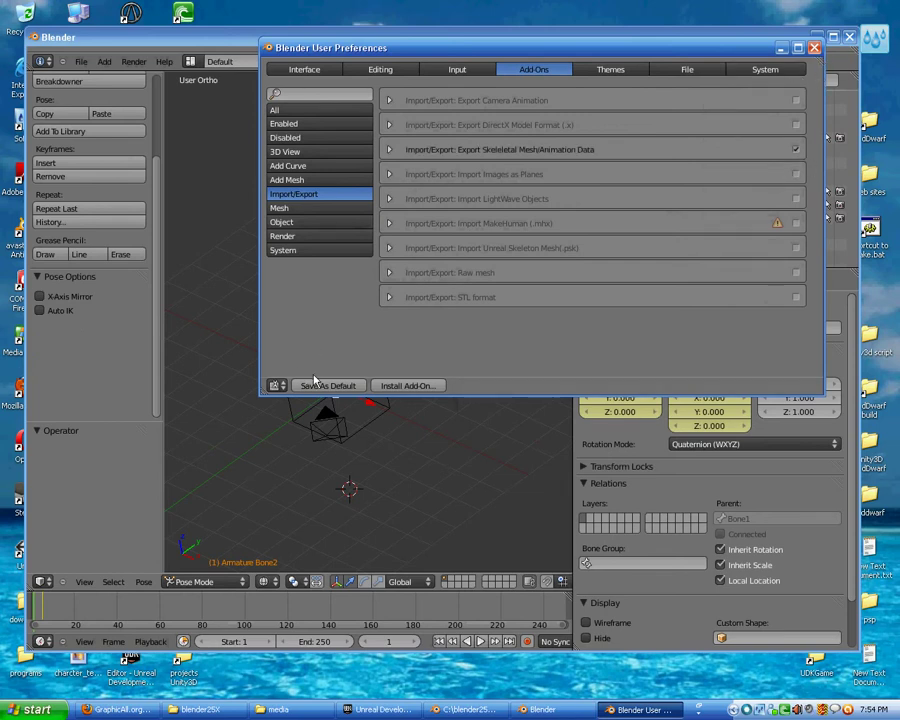
left_click(328, 385)
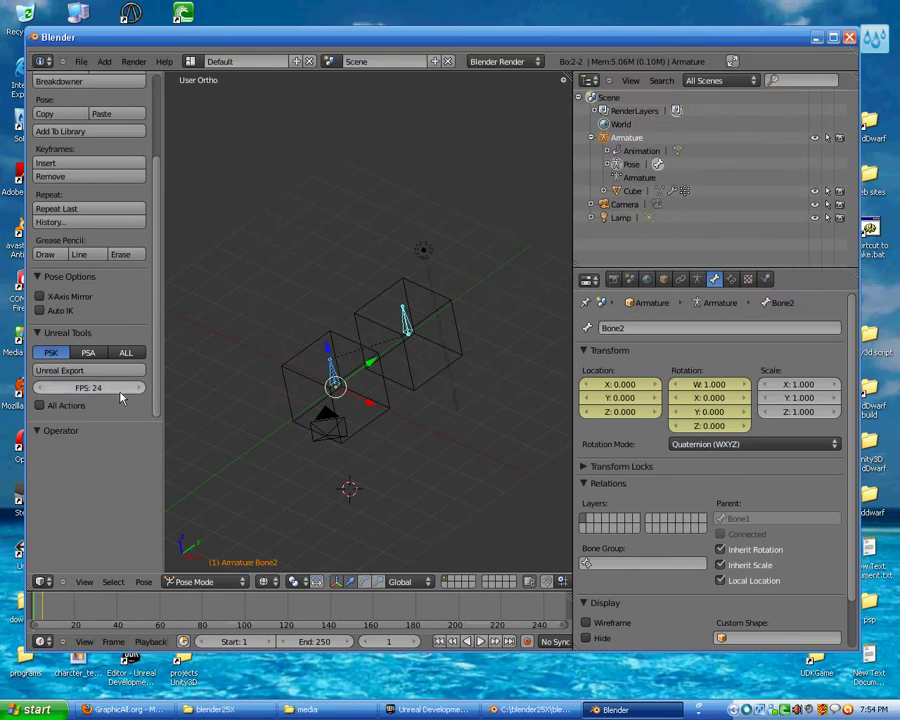
Export PSK and PSA with ALL via Unreal Export, review the console log, then switch to UDK.
left_click(126, 352)
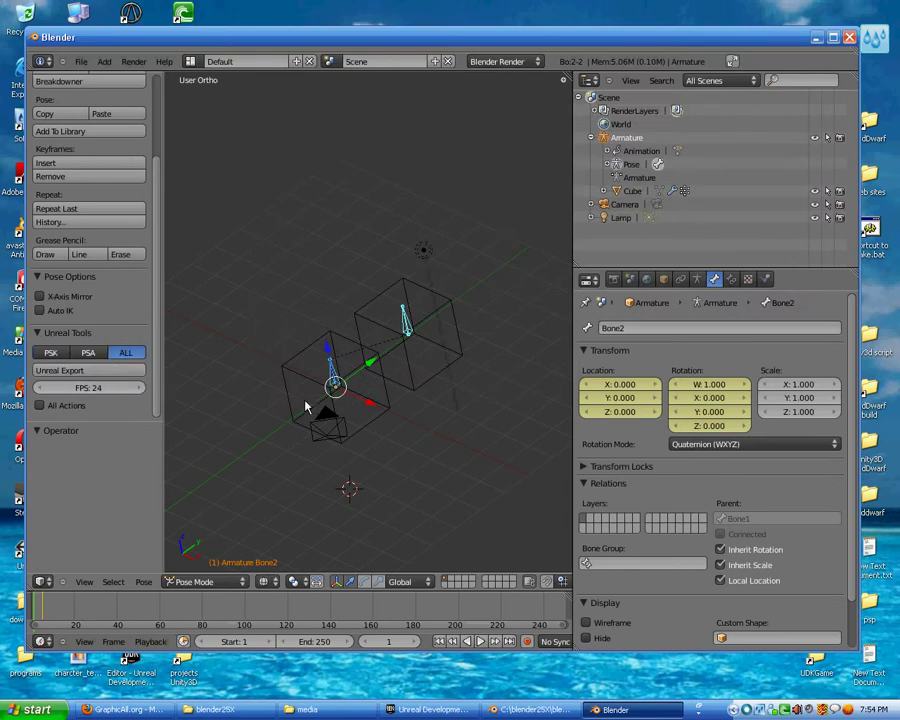
middle_click_drag(307, 407, 316, 339, "shift")
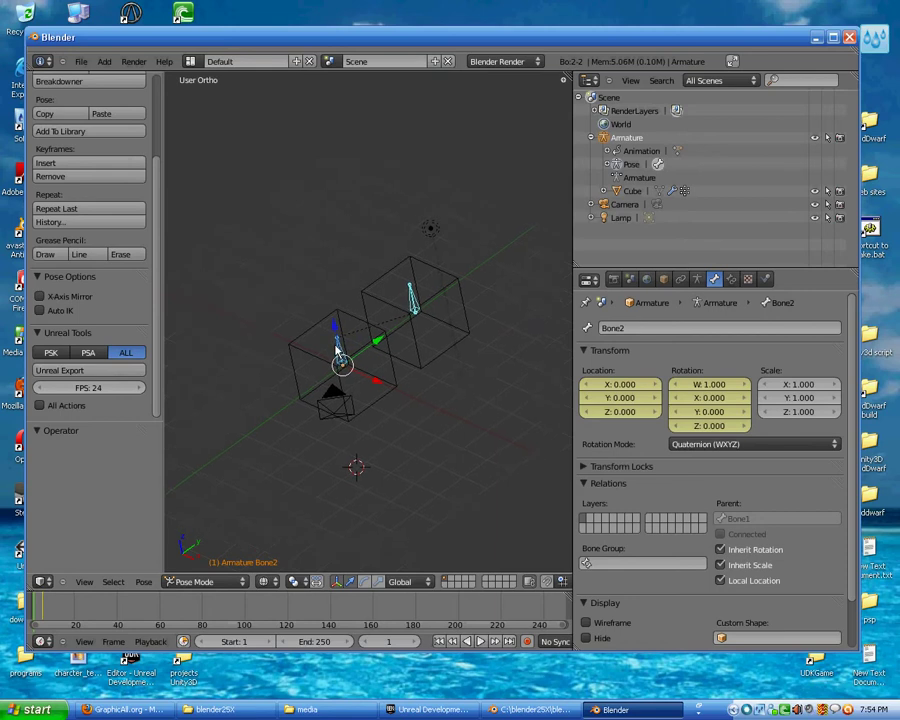
left_click(62, 371)
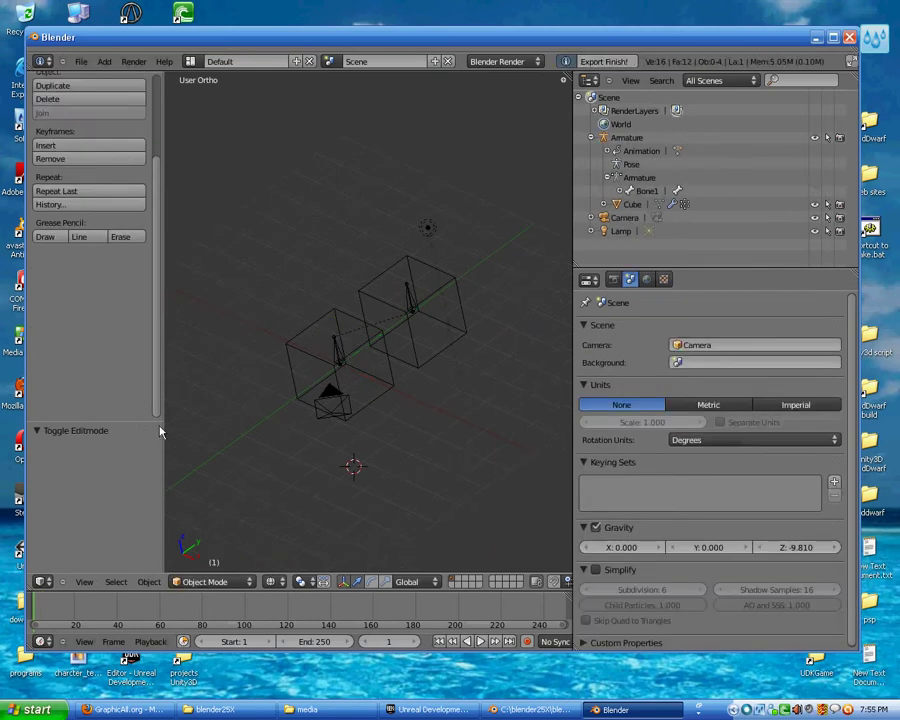
left_click(535, 709)
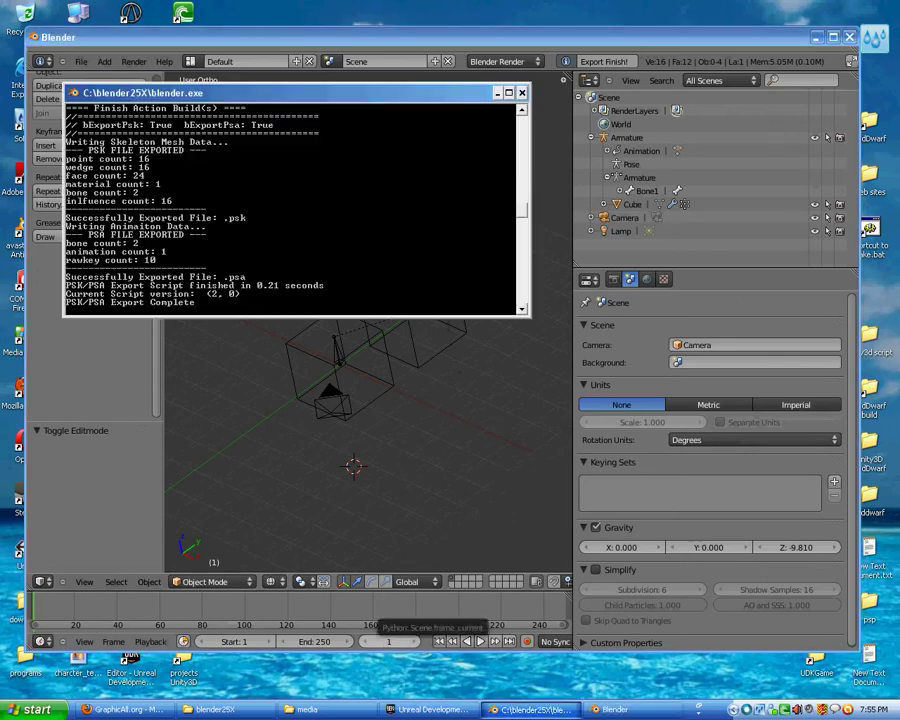
mouse_move(531, 219)
left_mouse_down()
mouse_move(522, 145)
mouse_move(522, 204)
left_mouse_up()
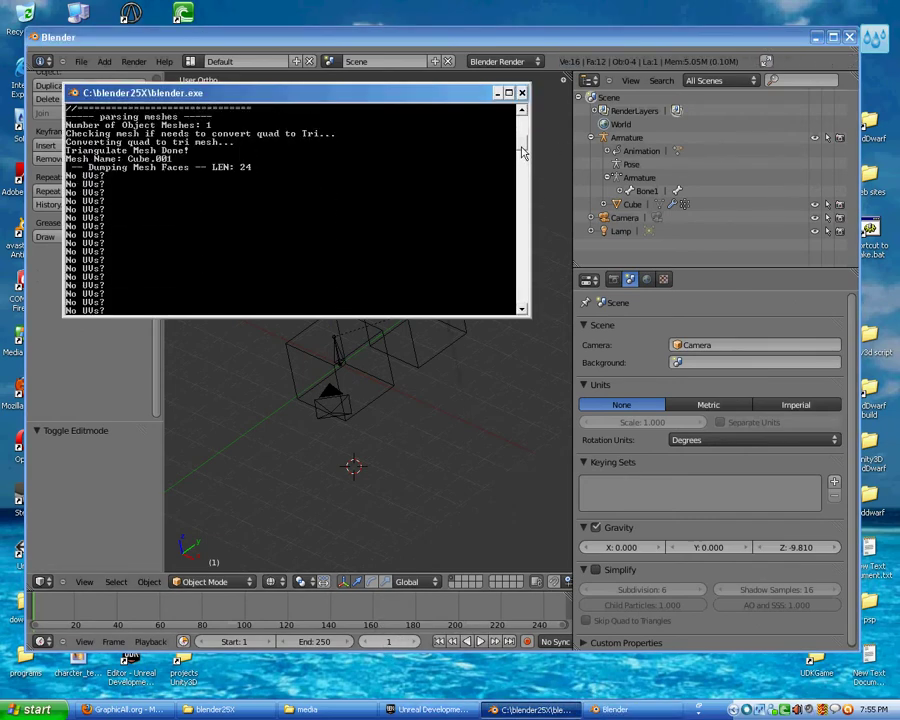
left_click_drag(522, 204, 518, 216)
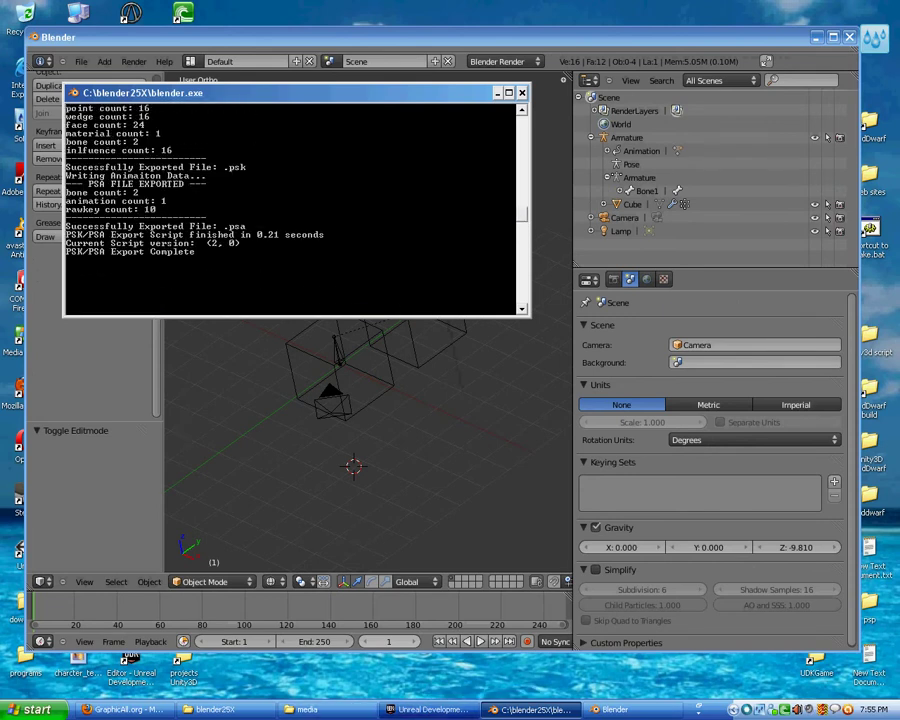
left_click(430, 709)
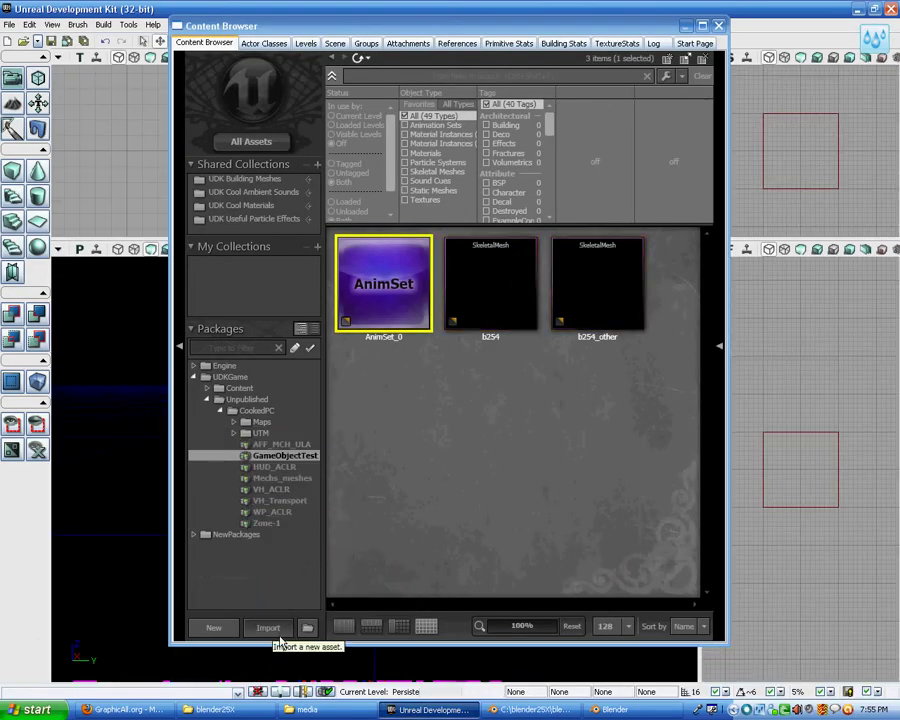
Start a Content Browser import, browse to C:\blender25X, then return to Blender.
left_click(279, 638)
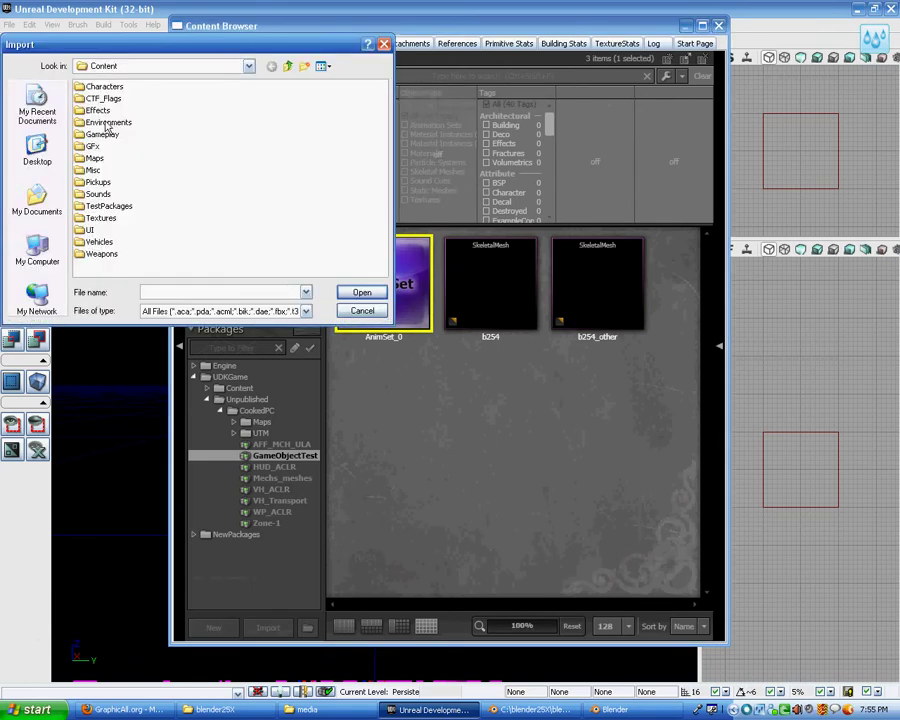
left_click(42, 248)
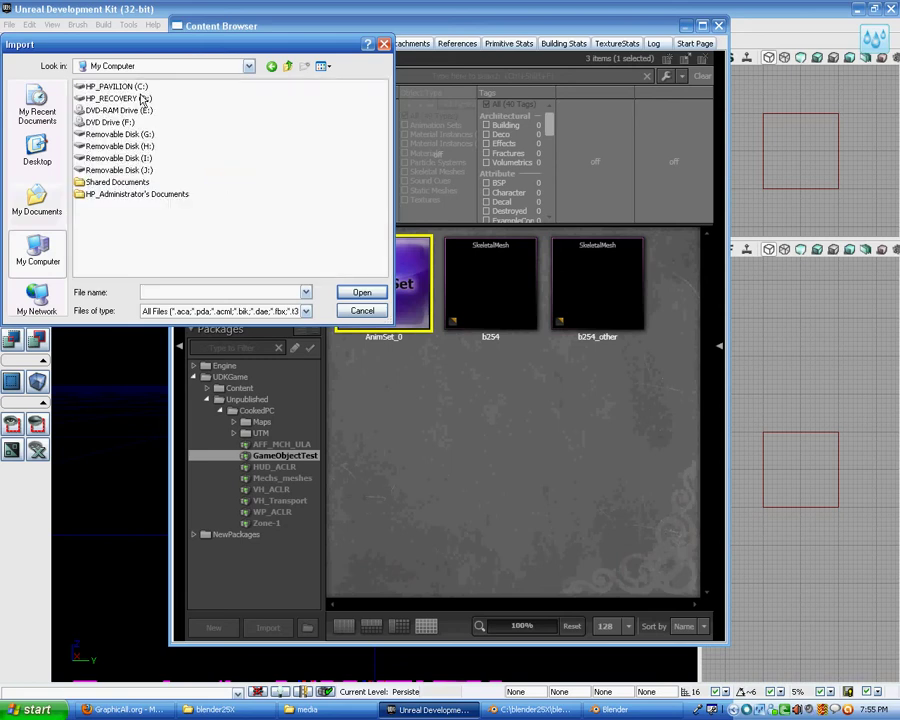
double_click(141, 90)
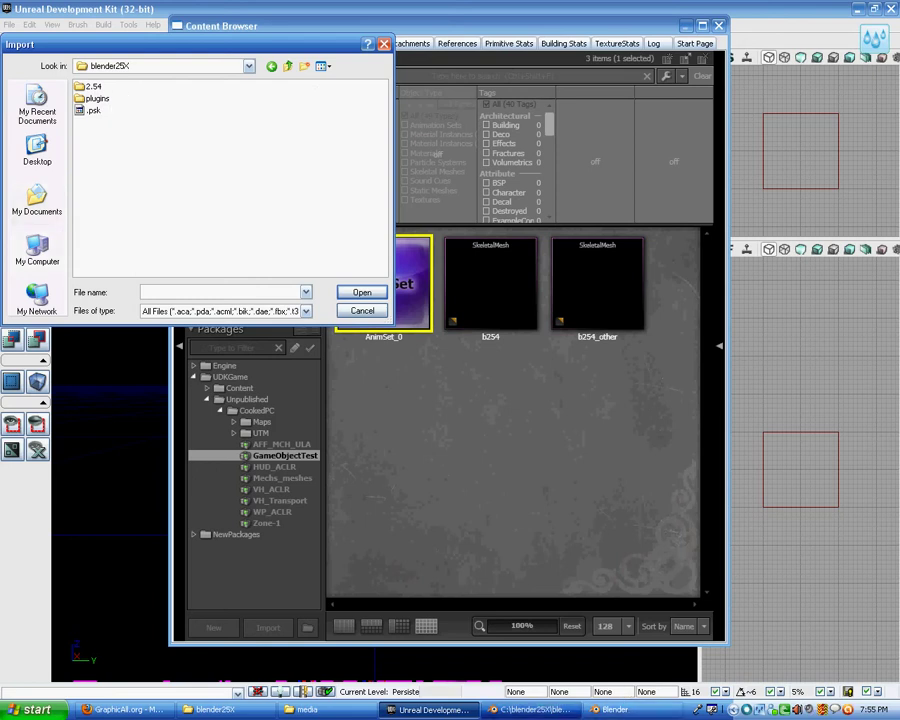
key("alt+Tab")
key("alt+Tab")
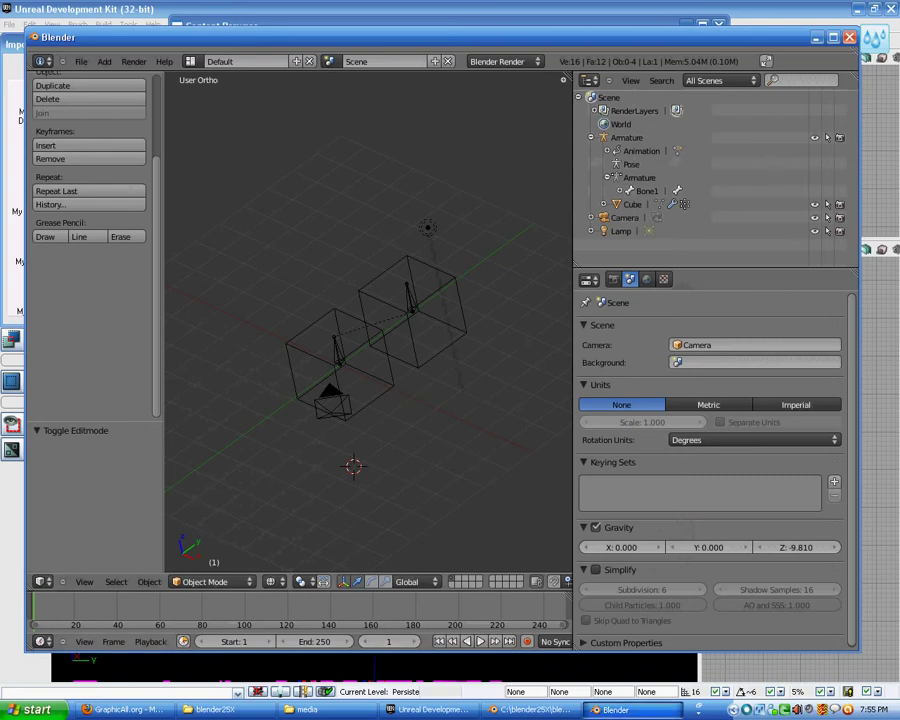
key("alt+Tab")
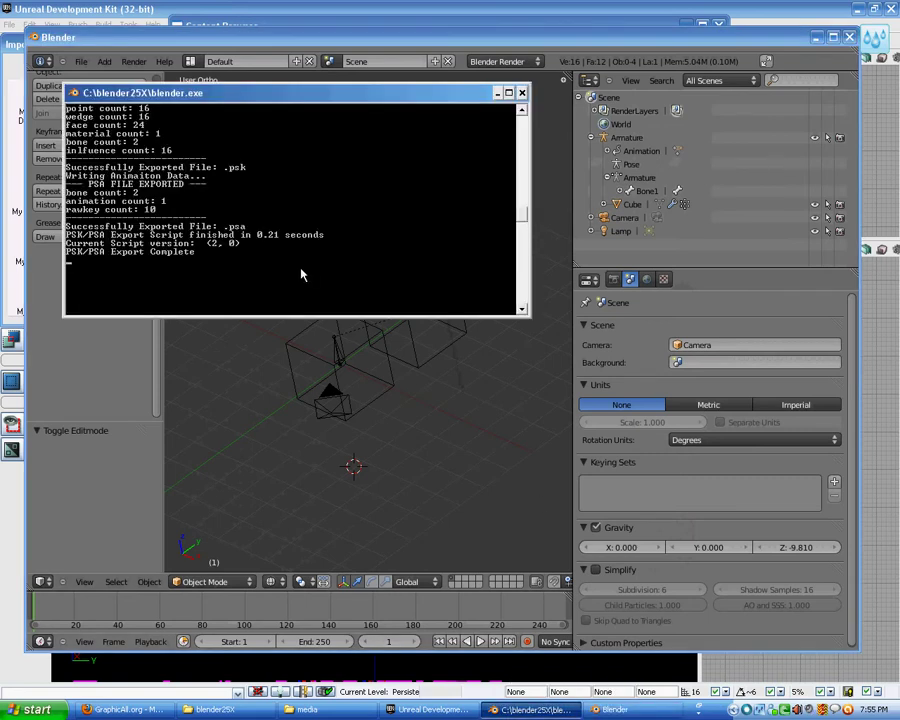
Save the scene as boxanimation.blend.
left_click(509, 55)
left_click(80, 61)
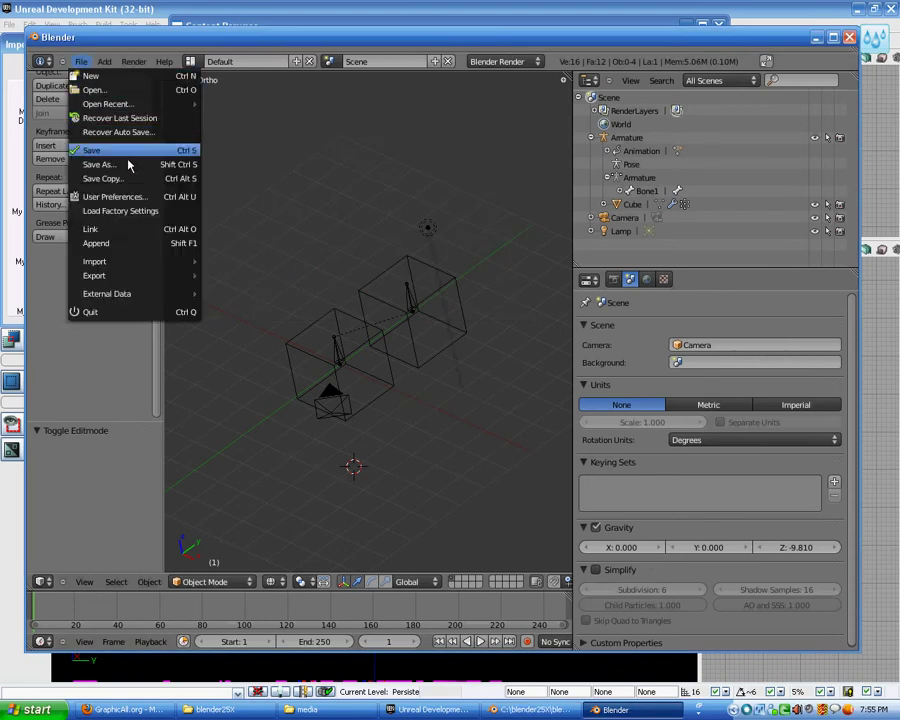
left_click(98, 164)
left_click(268, 117)
type("boxanimation")
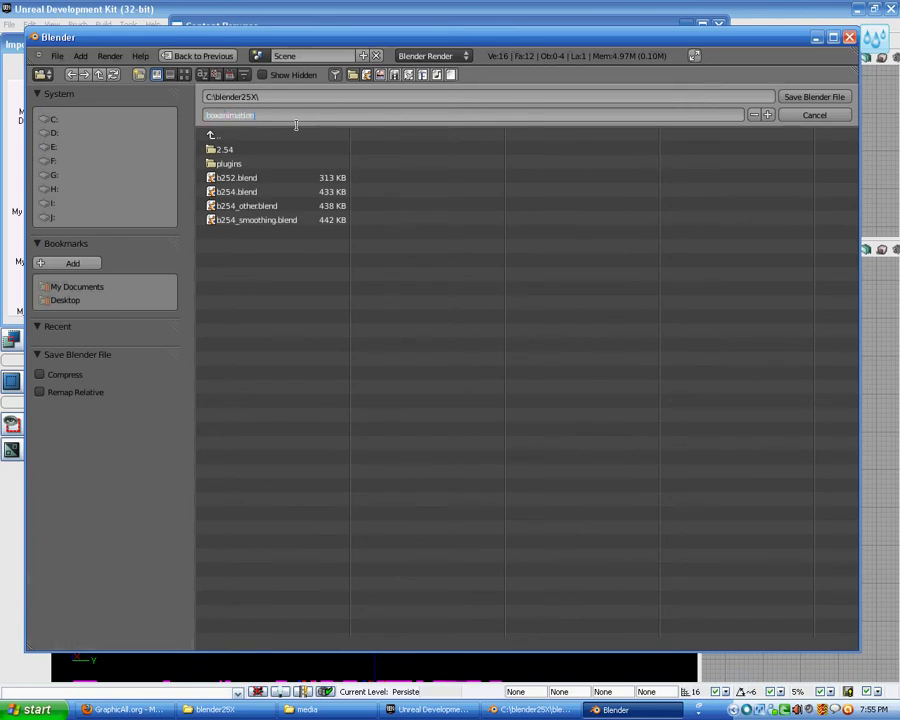
type(".blend")
key("Return")
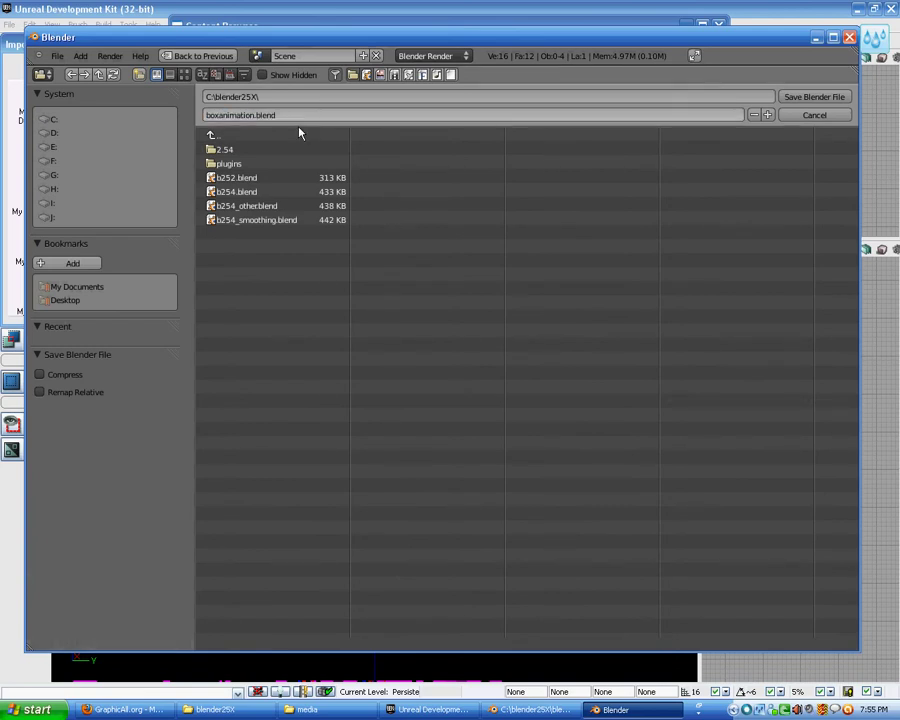
key("Return")
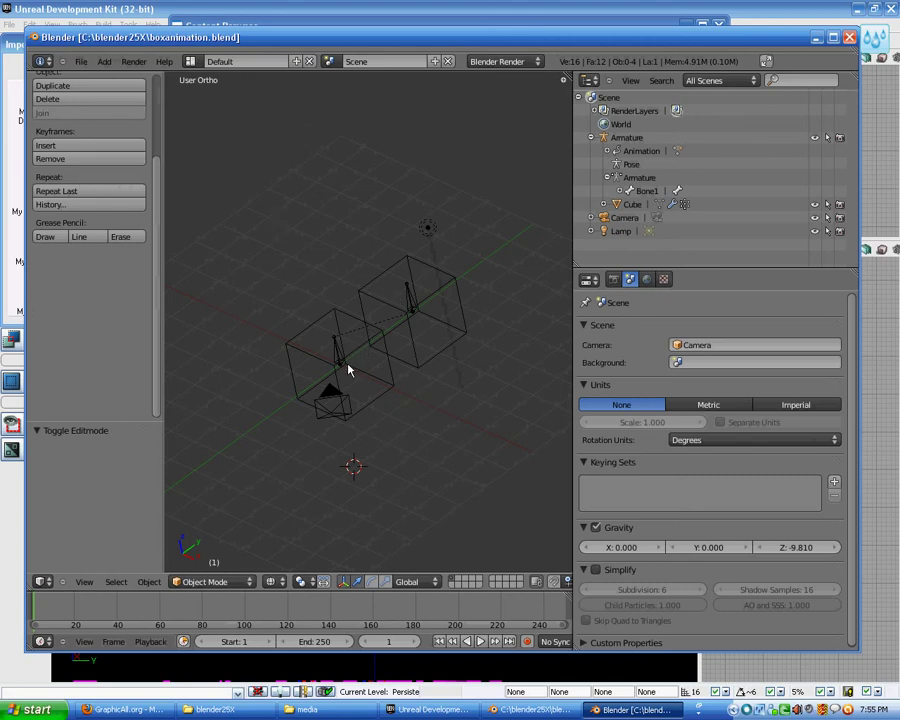
Select the armature and re-export boxanimation PSK/PSA, checking the console log.
right_click(346, 366)
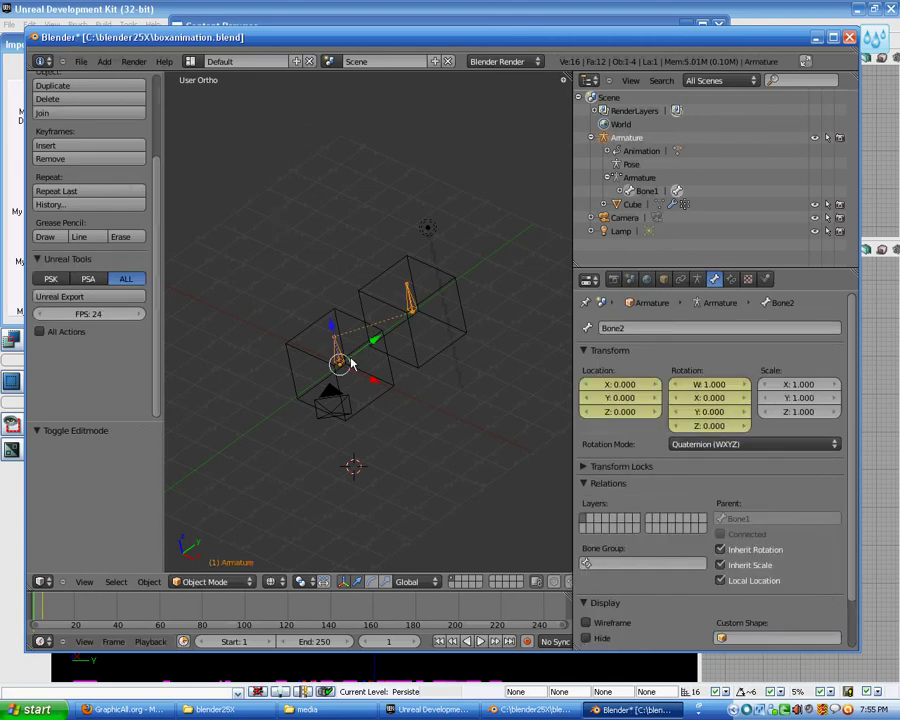
left_click(98, 300)
left_click(535, 710)
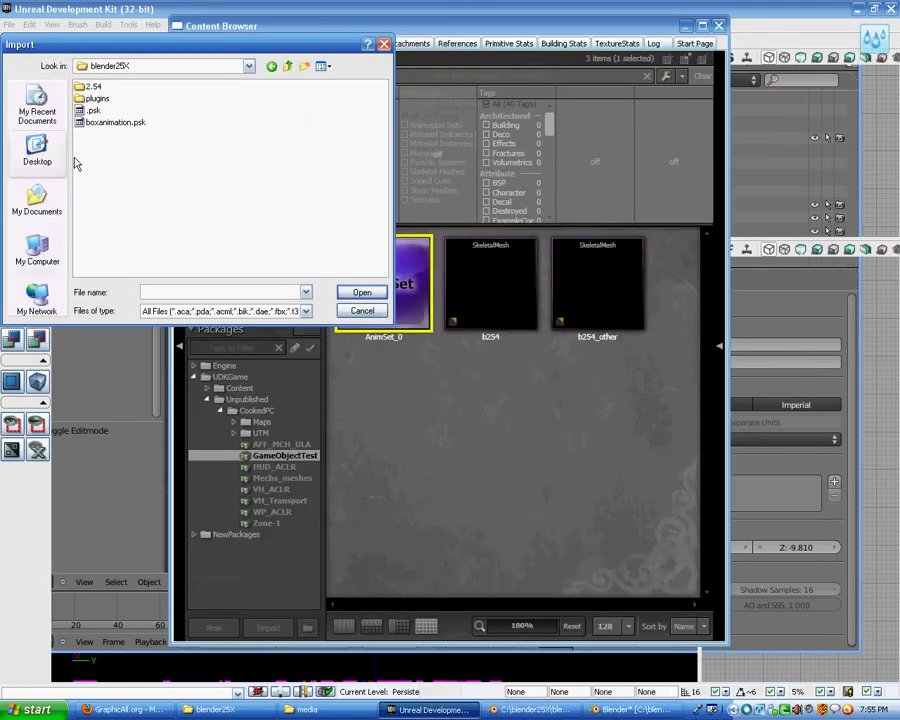
Import boxanimation.psk into the Content Browser, accepting the default import options.
left_click(114, 123)
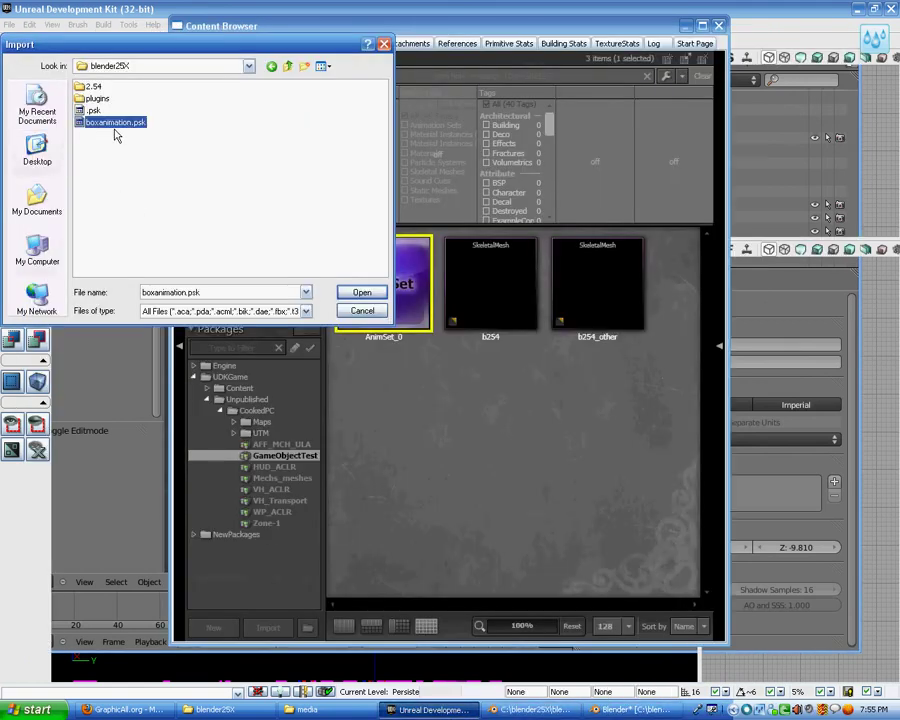
left_click(362, 292)
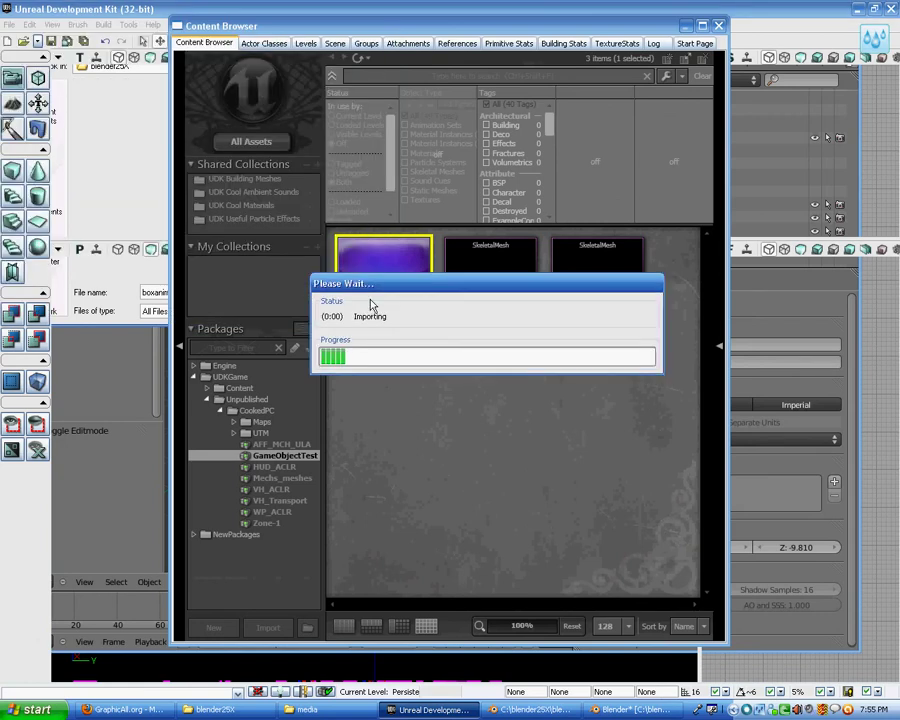
left_click(667, 311)
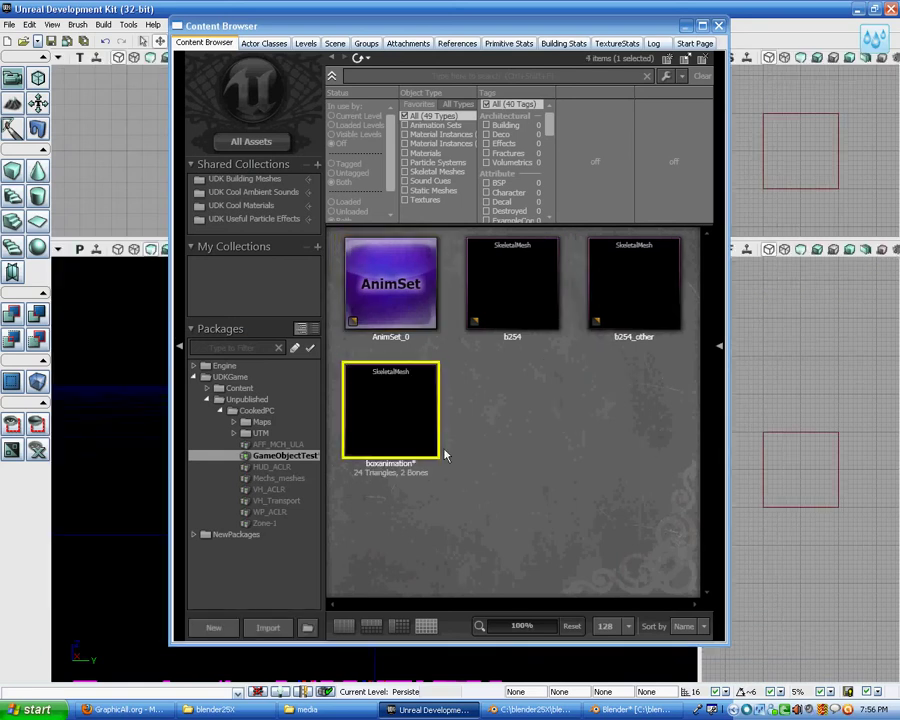
right_click(504, 410)
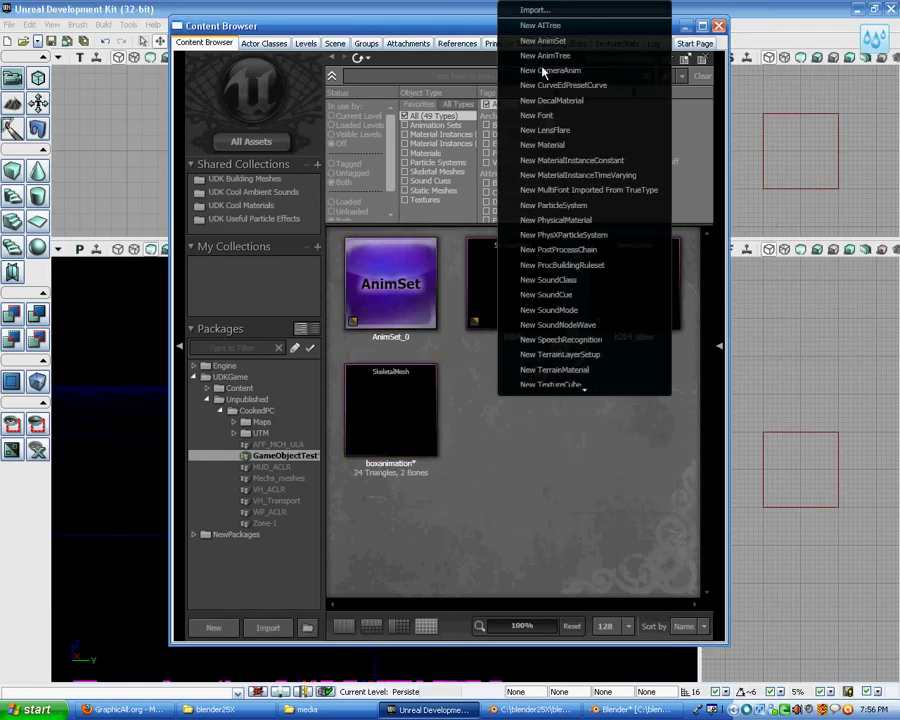
Create a new AnimSet named boxanimationss without replacing the existing boxanimation mesh.
left_click(582, 65)
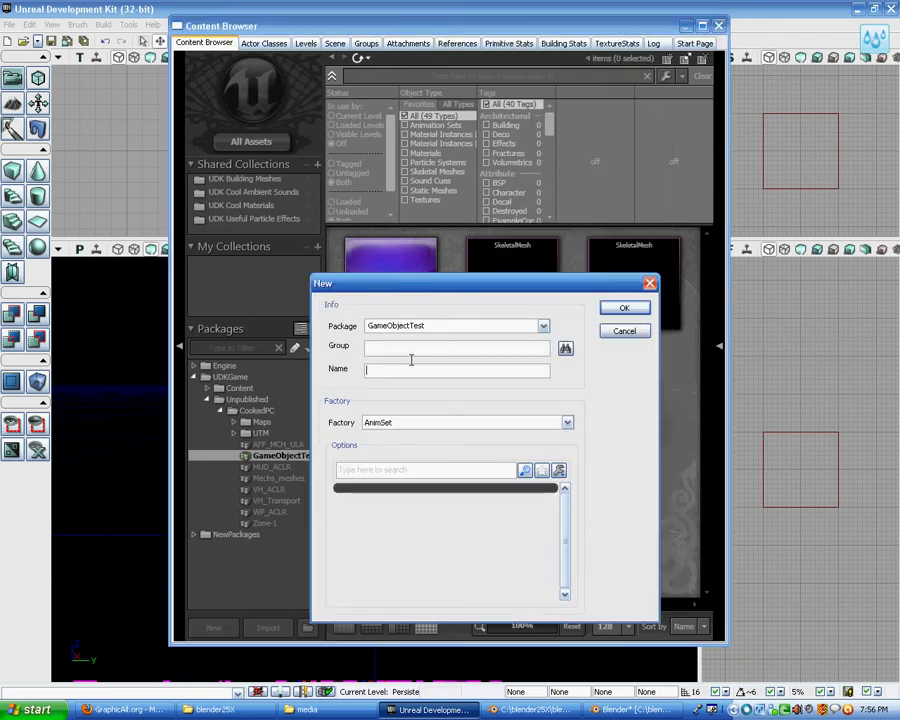
type("boxanim")
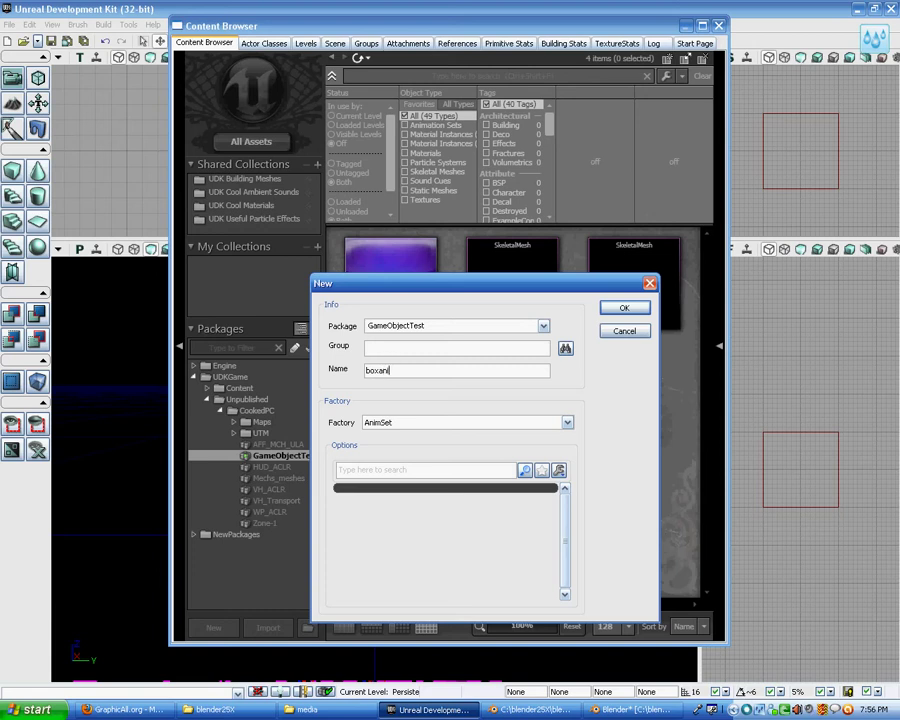
type("mation")
key("Return")
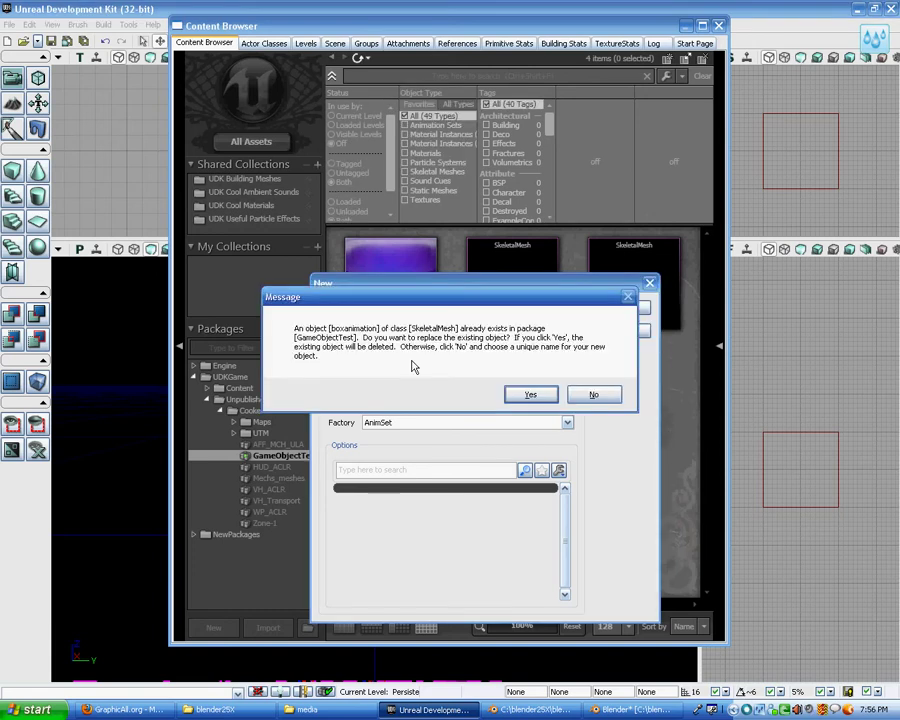
left_click(593, 395)
type("boxanimationss")
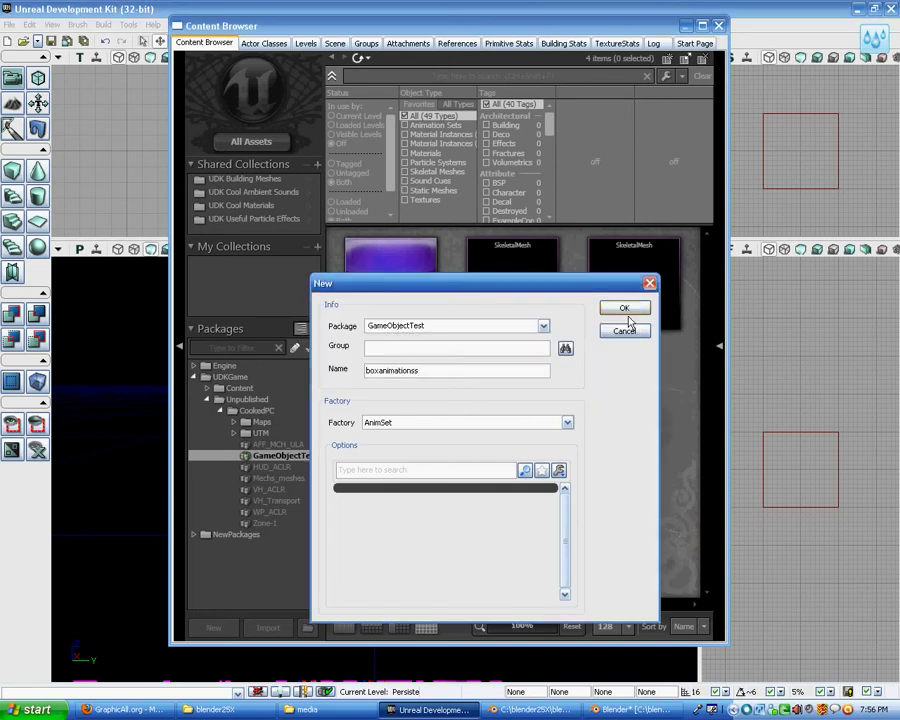
left_click(624, 308)
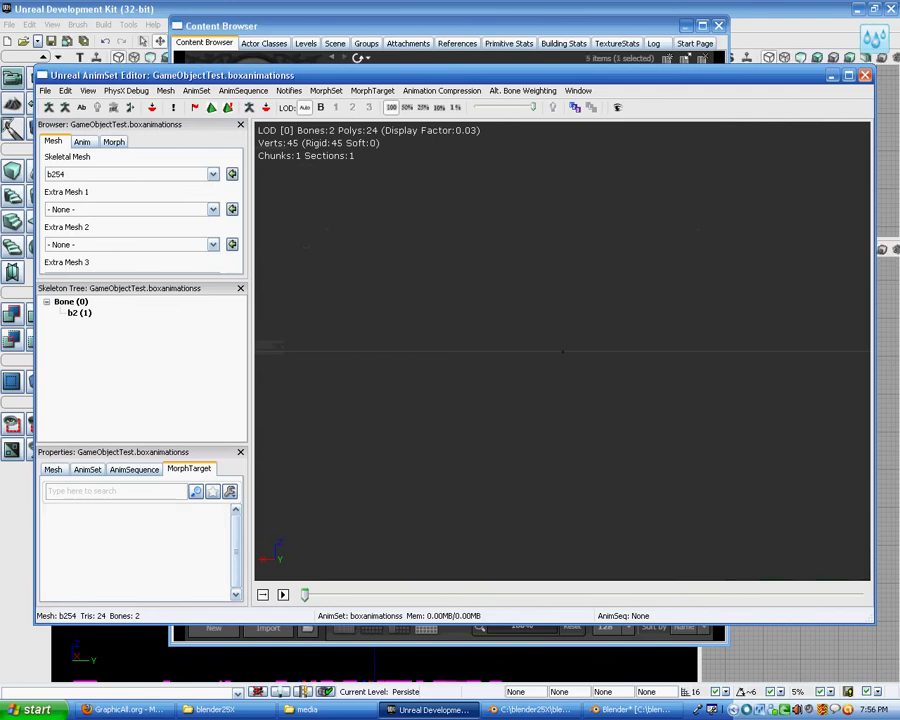
Preview the boxanimation mesh in the AnimSet Editor and orbit around the two cubes.
mouse_move(570, 310)
left_mouse_down()
mouse_move(562, 352)
mouse_move(452, 410)
left_mouse_up()
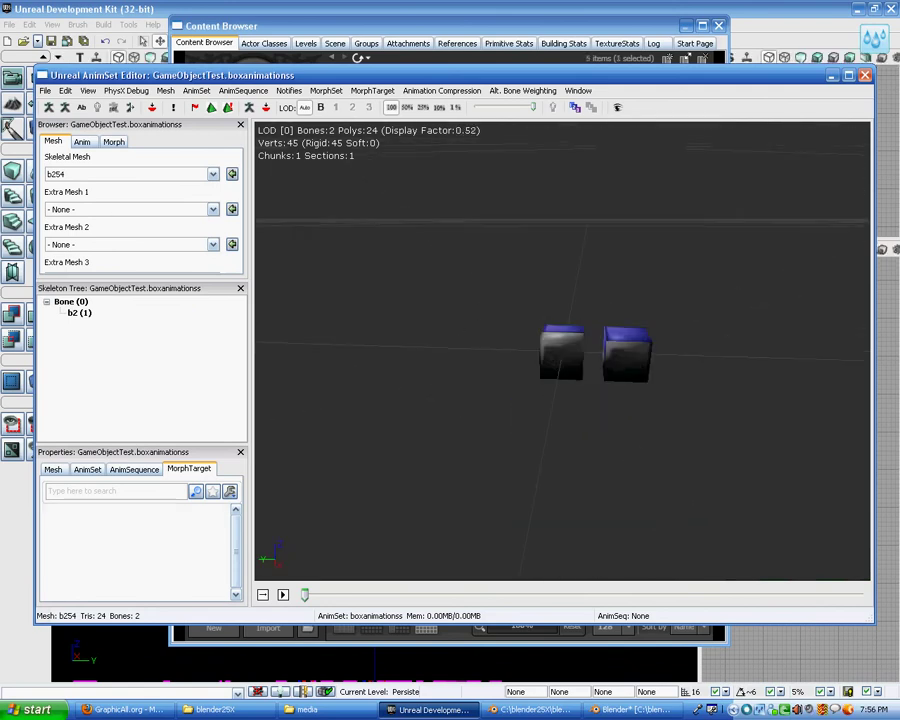
left_click(78, 313)
left_click(120, 174)
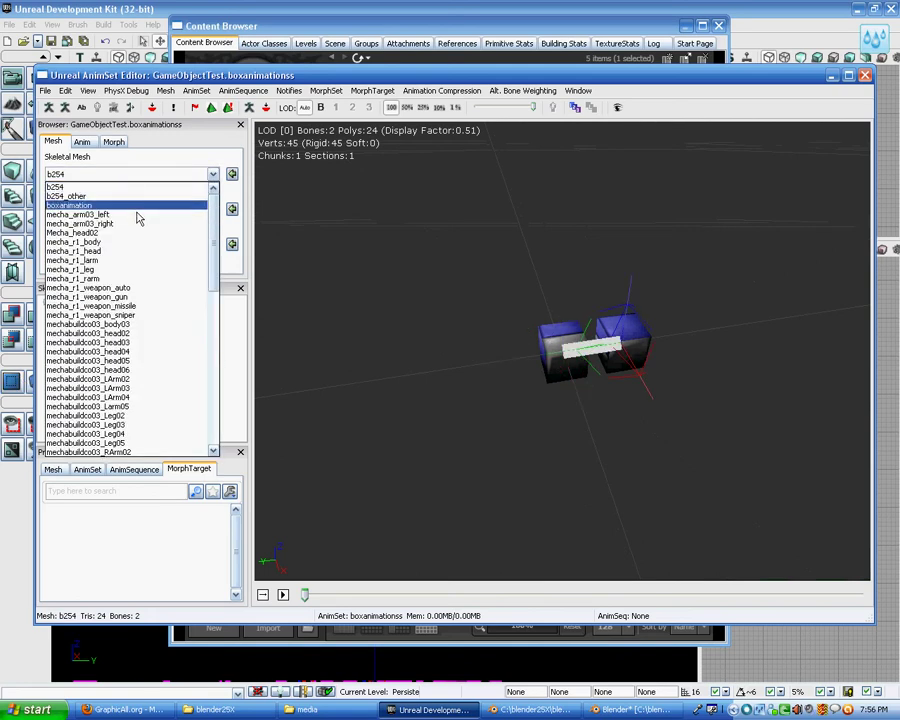
left_click(137, 210)
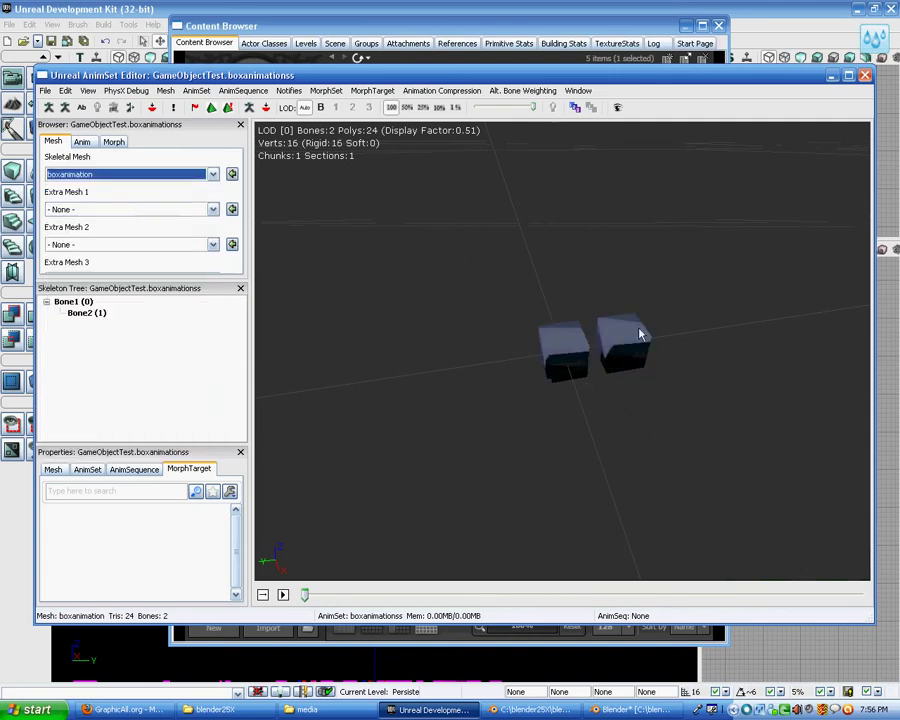
left_click_drag(640, 335, 407, 358)
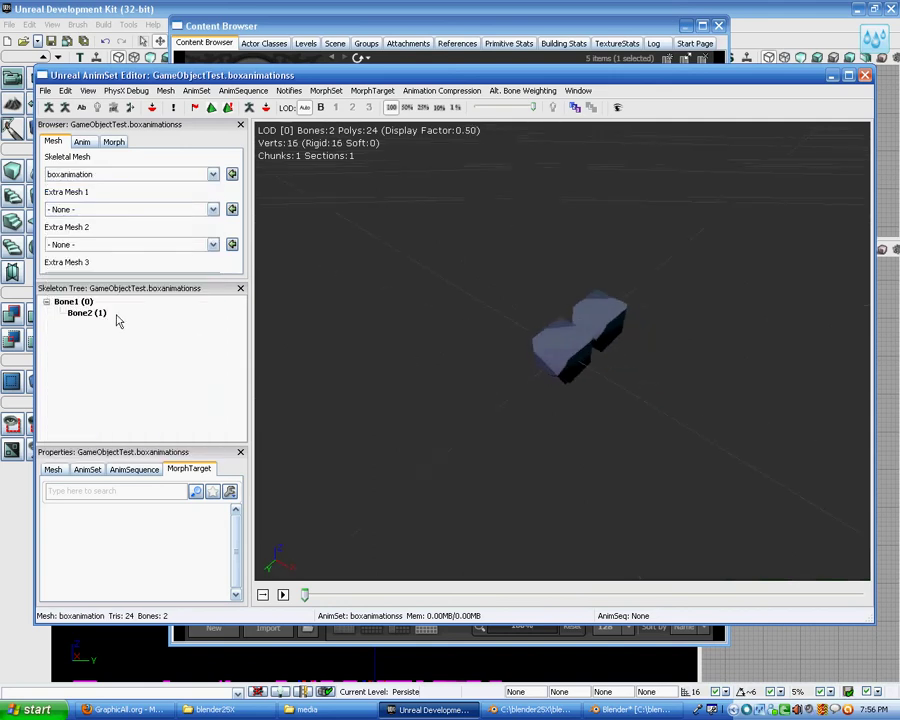
left_click(405, 26)
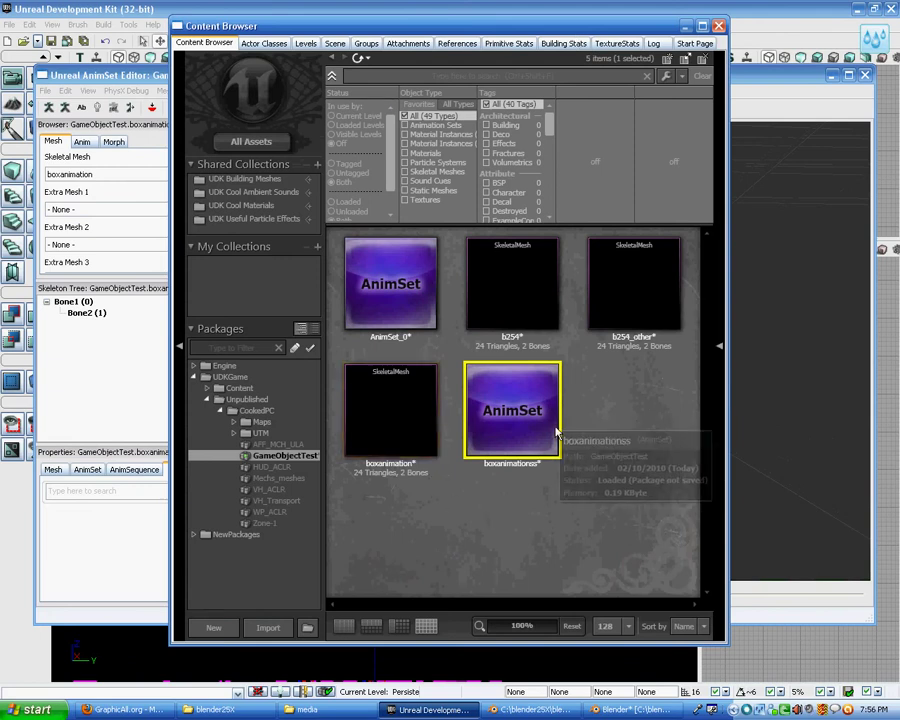
double_click(502, 443)
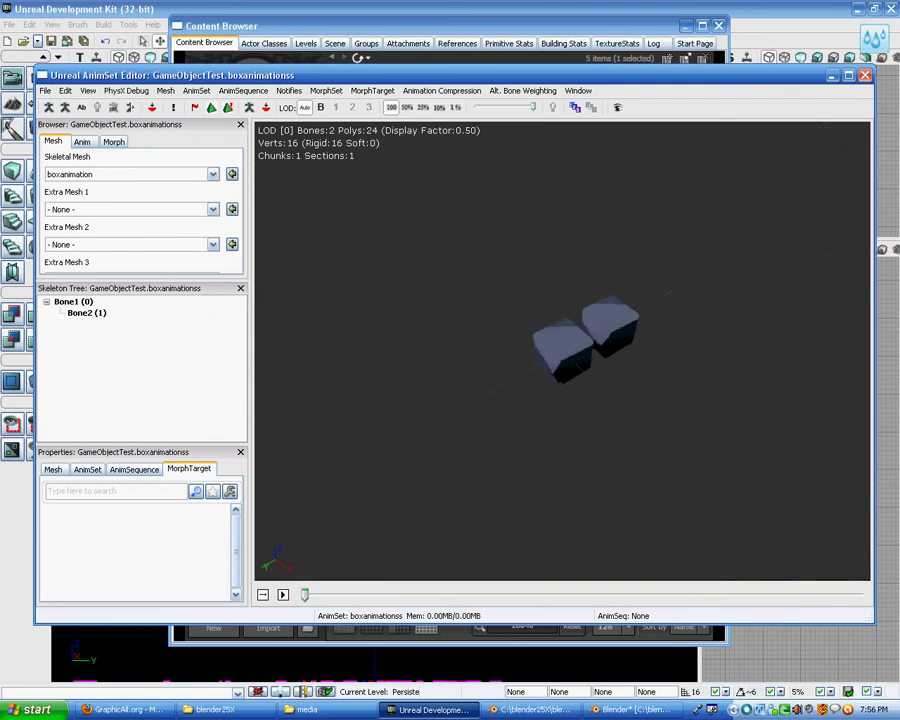
left_click_drag(502, 443, 600, 425)
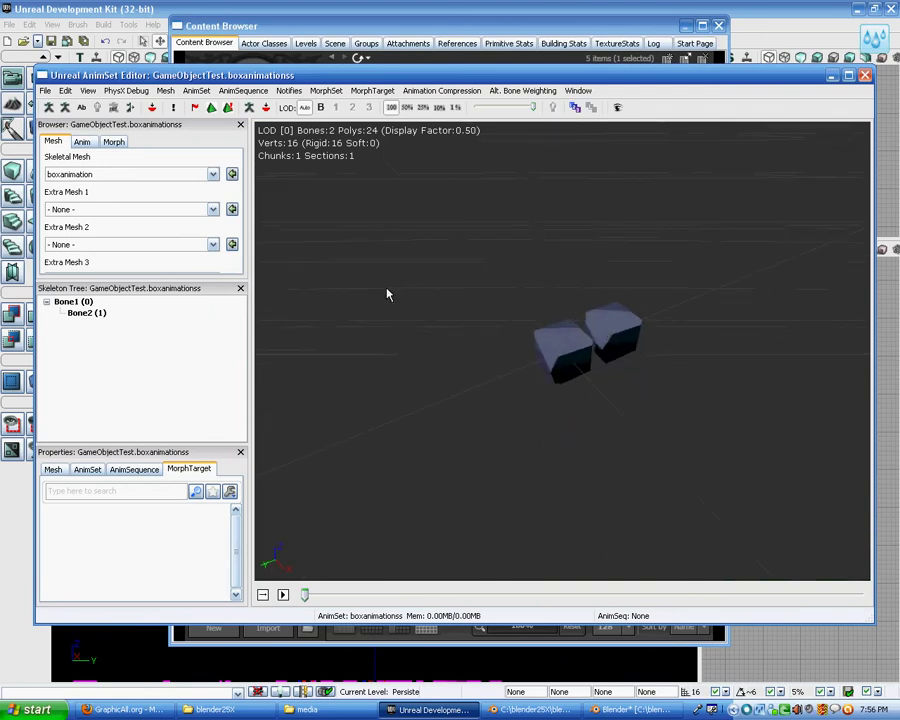
Import boxanimation.psa into the AnimSet via File > Import PSA.
left_click(45, 90)
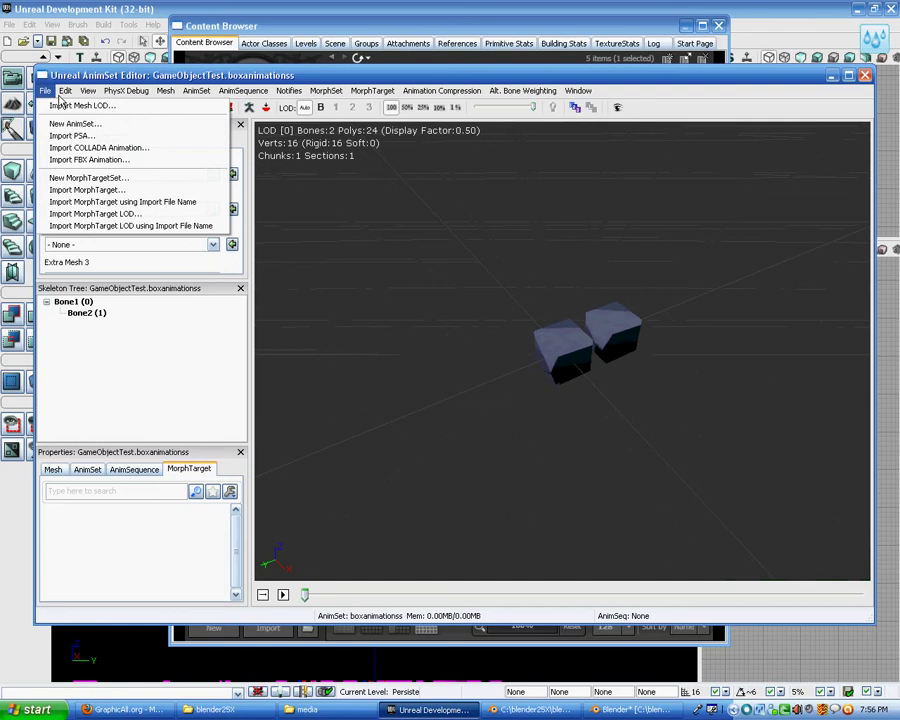
left_click(75, 135)
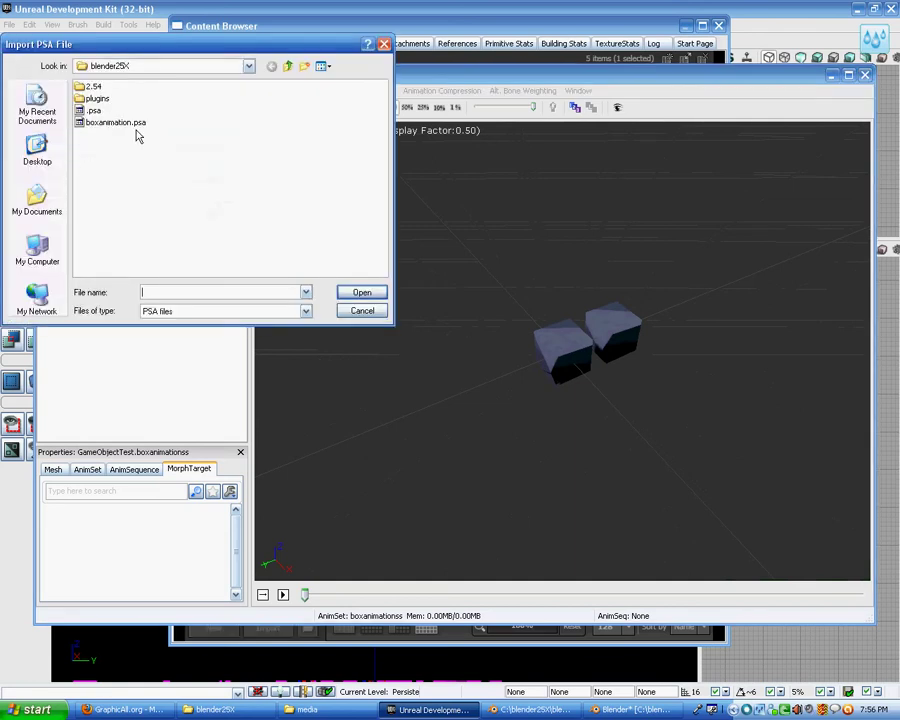
left_click(128, 122)
left_click(370, 293)
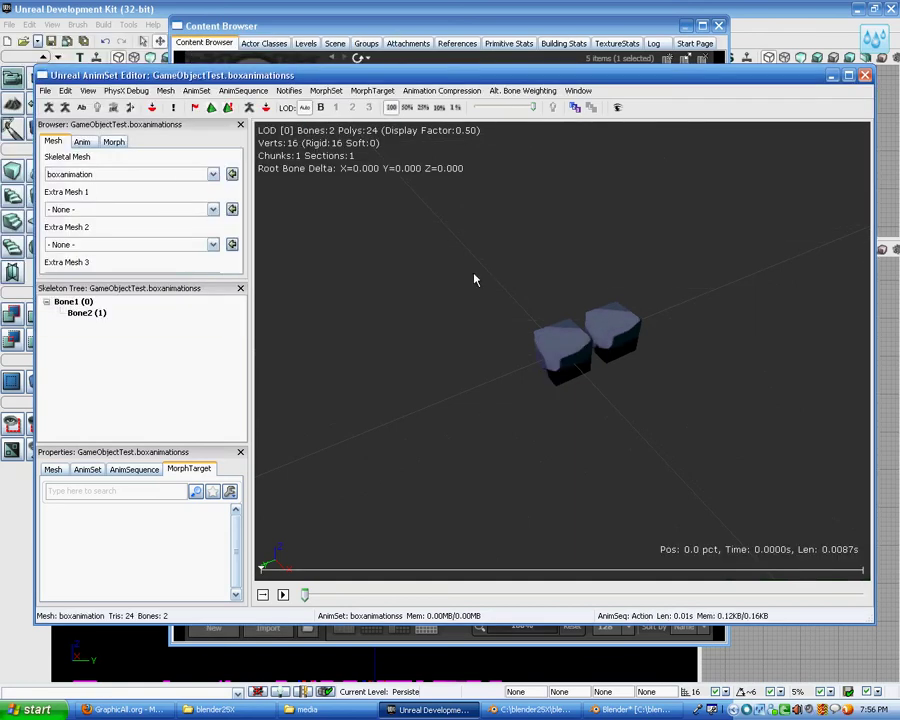
Scrub the Action sequence in the Anim tab and review the AnimSet properties.
left_click(82, 141)
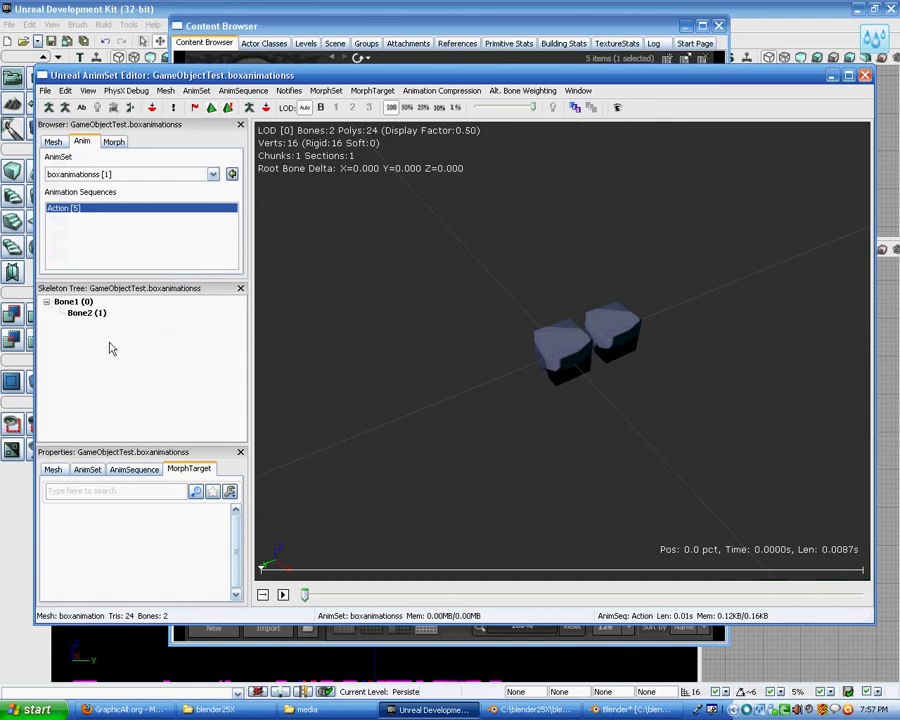
left_click_drag(305, 595, 445, 595)
left_click(92, 471)
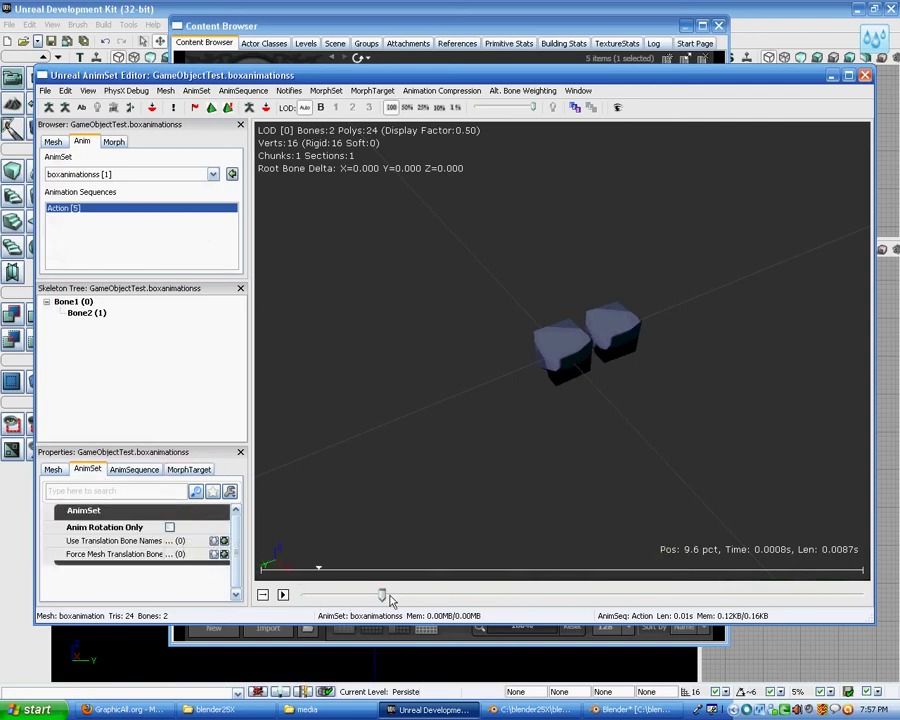
mouse_move(305, 595)
left_mouse_down()
mouse_move(825, 595)
mouse_move(305, 596)
left_mouse_up()
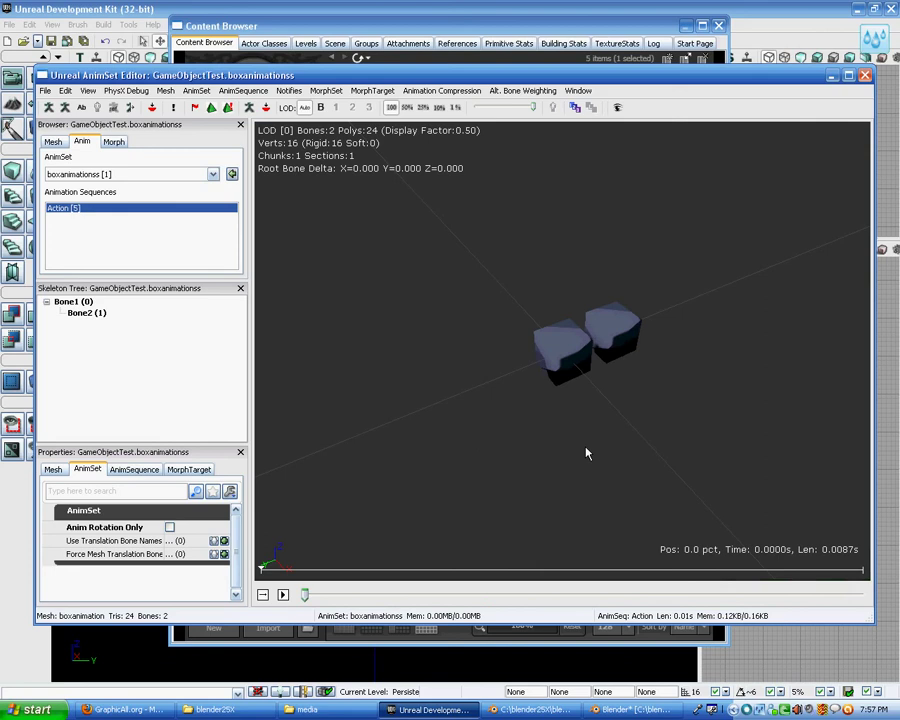
left_click(635, 709)
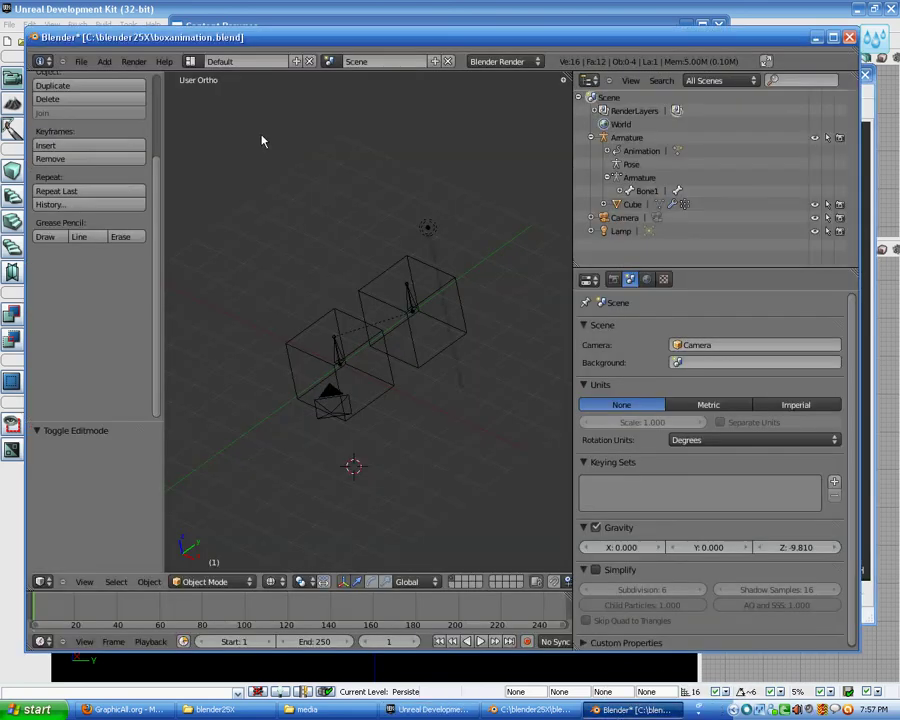
scroll(437, 357, "up", 1)
Select all of the cube mesh in Edit Mode and apply a Smart UV Project unwrap.
right_click(427, 342)
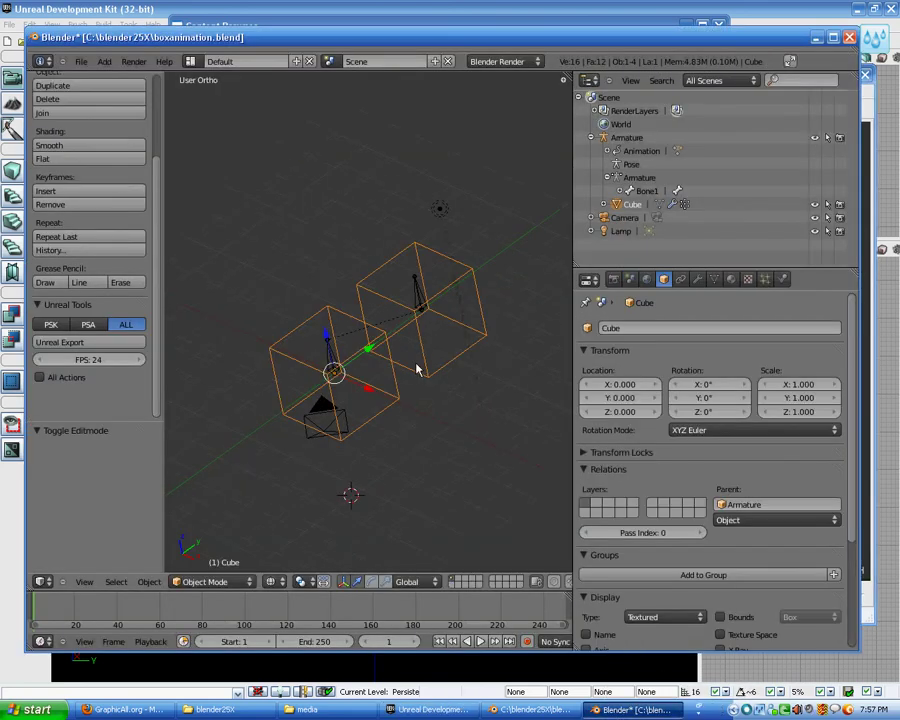
key("Tab")
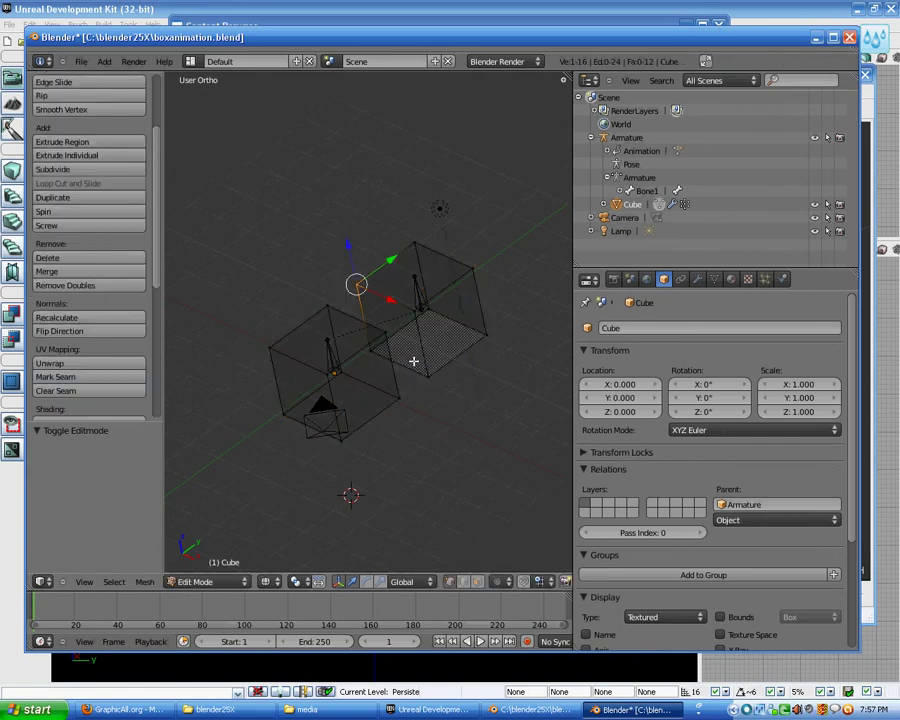
scroll(420, 355, "down", 2)
key("a")
key("a")
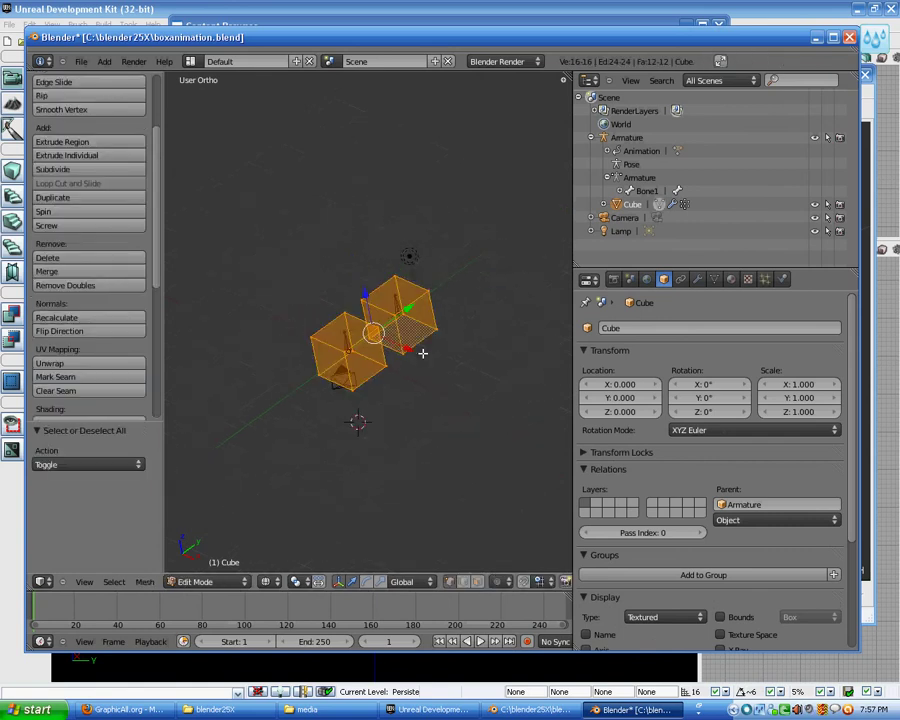
key("u")
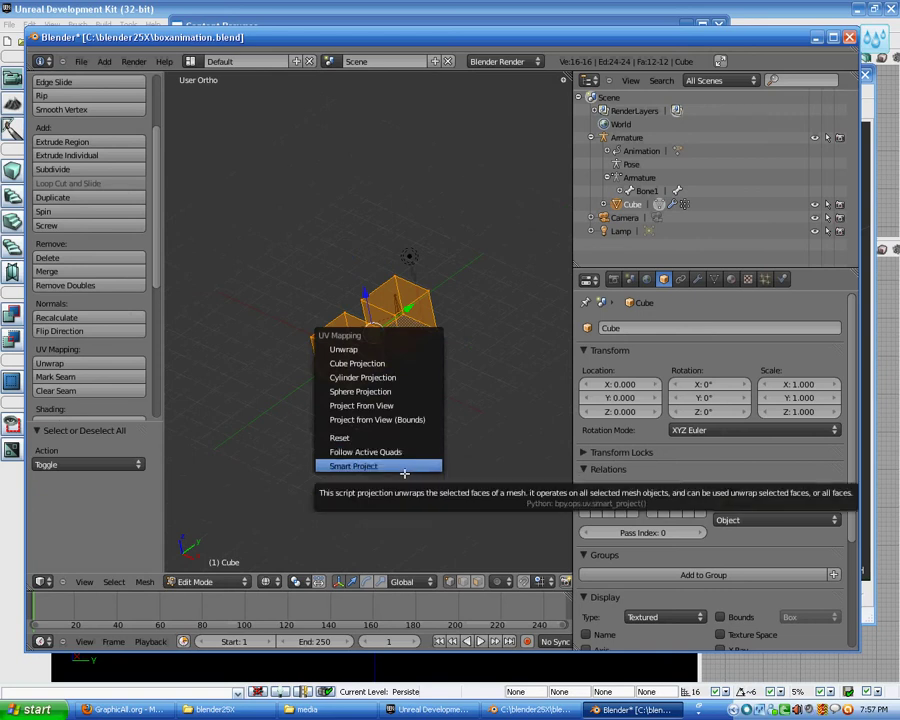
left_click(404, 471)
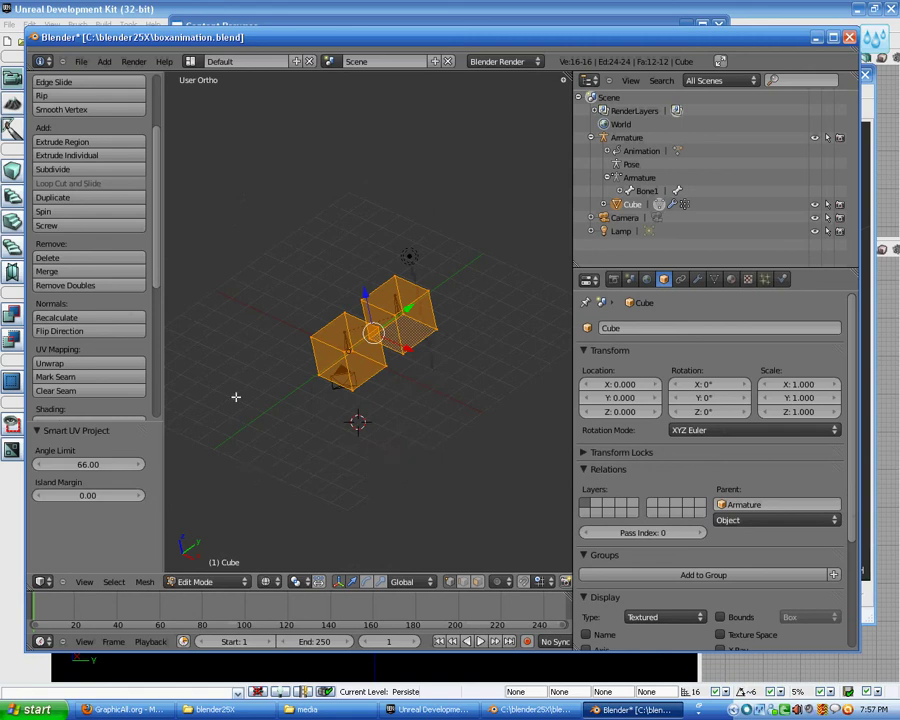
Inspect the unwrap in the UV Editing layout, then return to the Default layout.
left_click(190, 61)
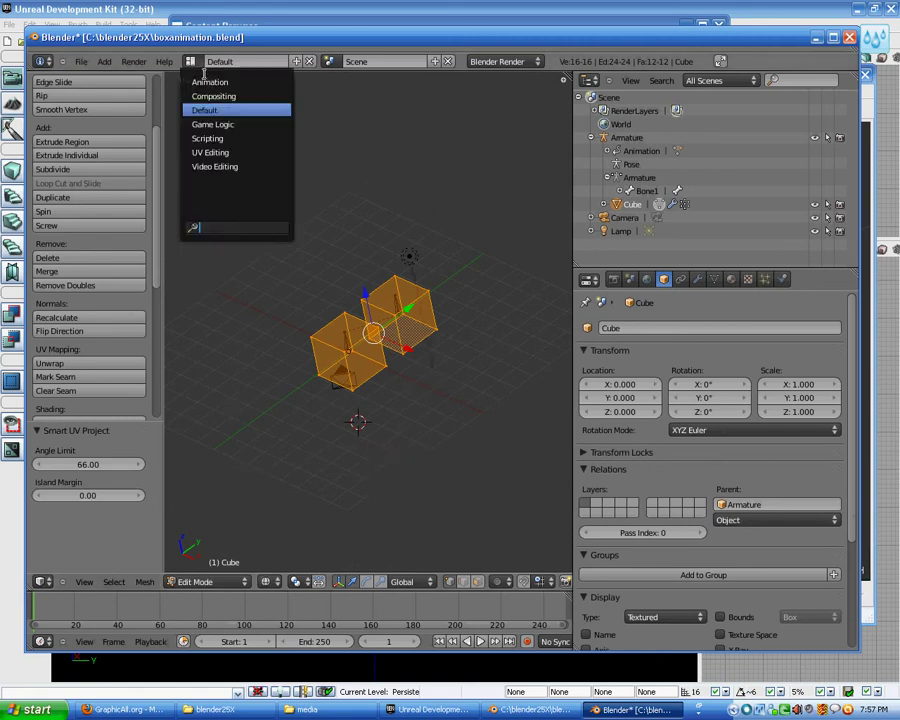
left_click(234, 156)
scroll(740, 368, "down", 3)
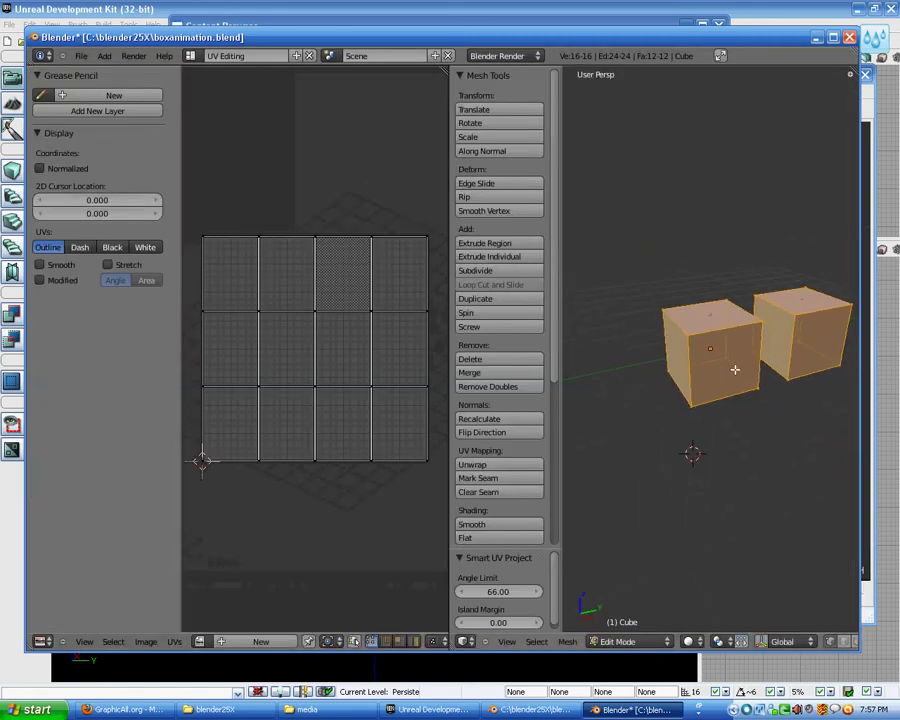
left_click(200, 56)
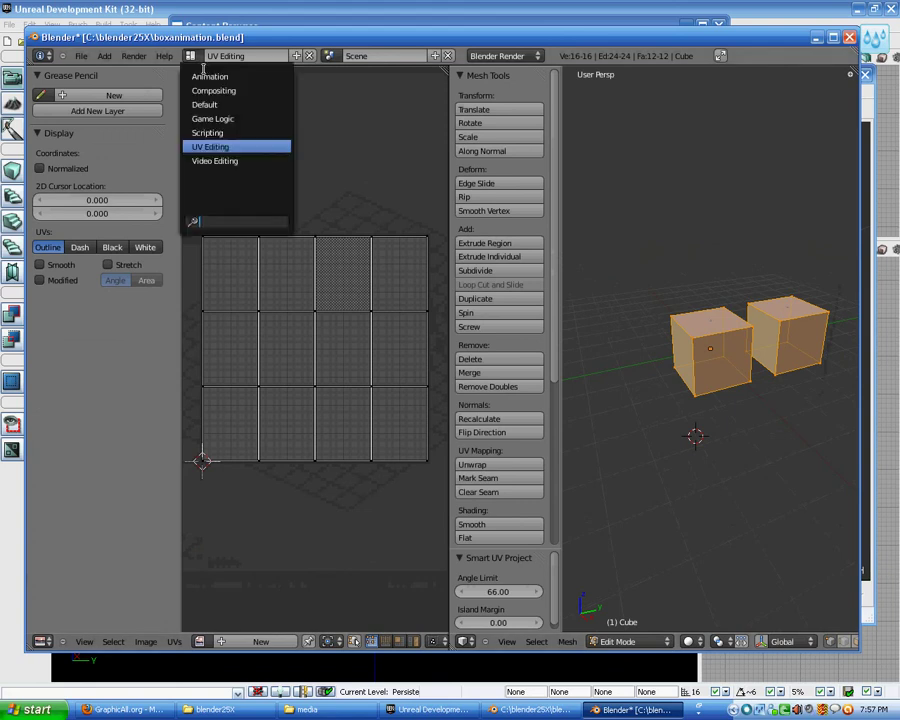
left_click(220, 102)
left_click(81, 61)
Save the blend file and export boxanimation.psk/.psa, checking the export log.
left_click(90, 147)
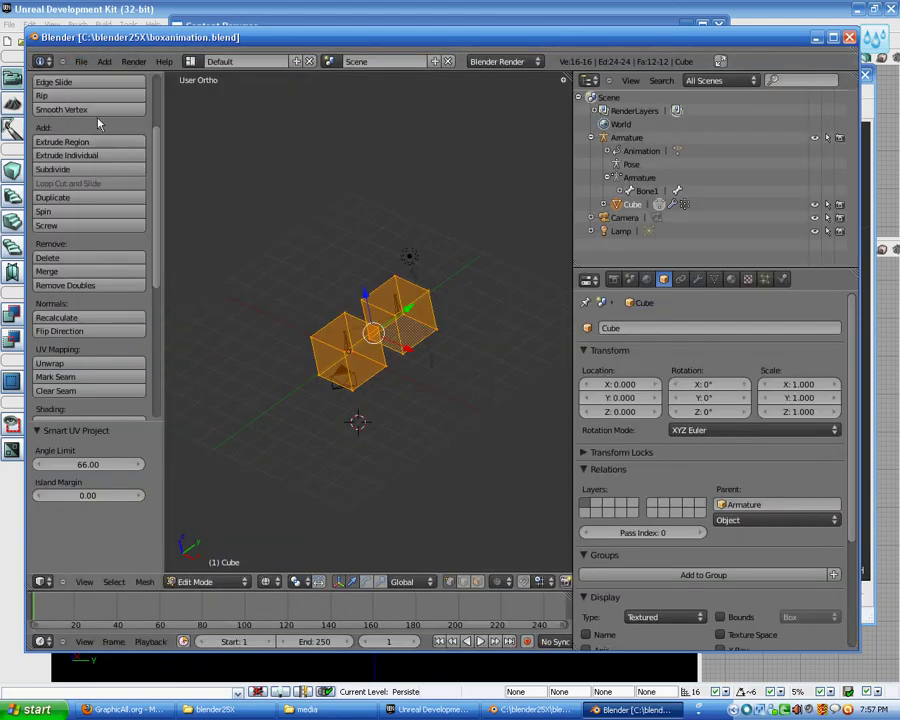
left_click(81, 61)
mouse_move(110, 275)
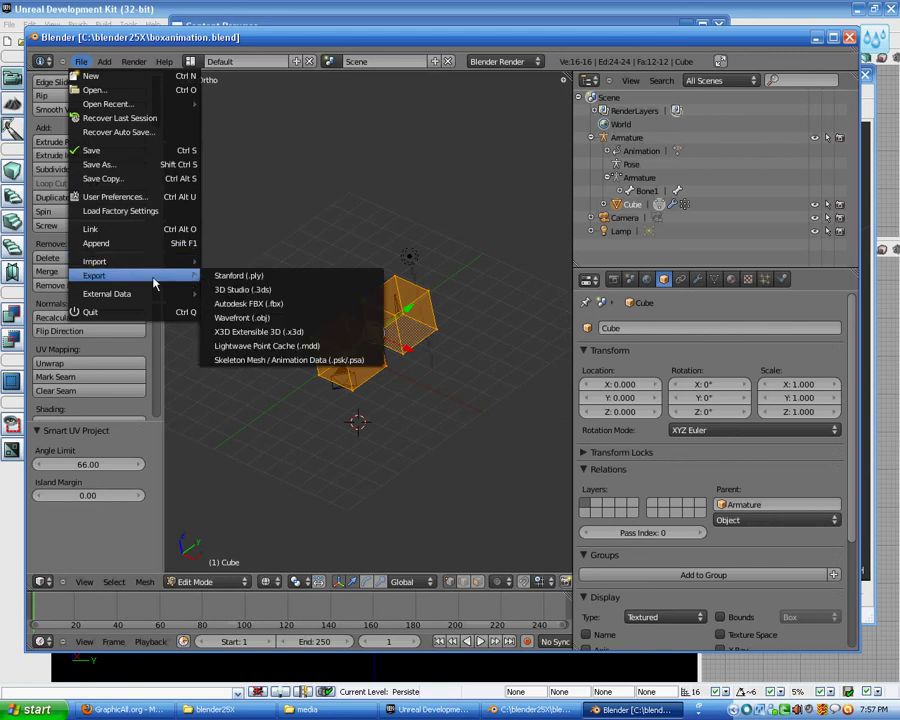
left_click(351, 360)
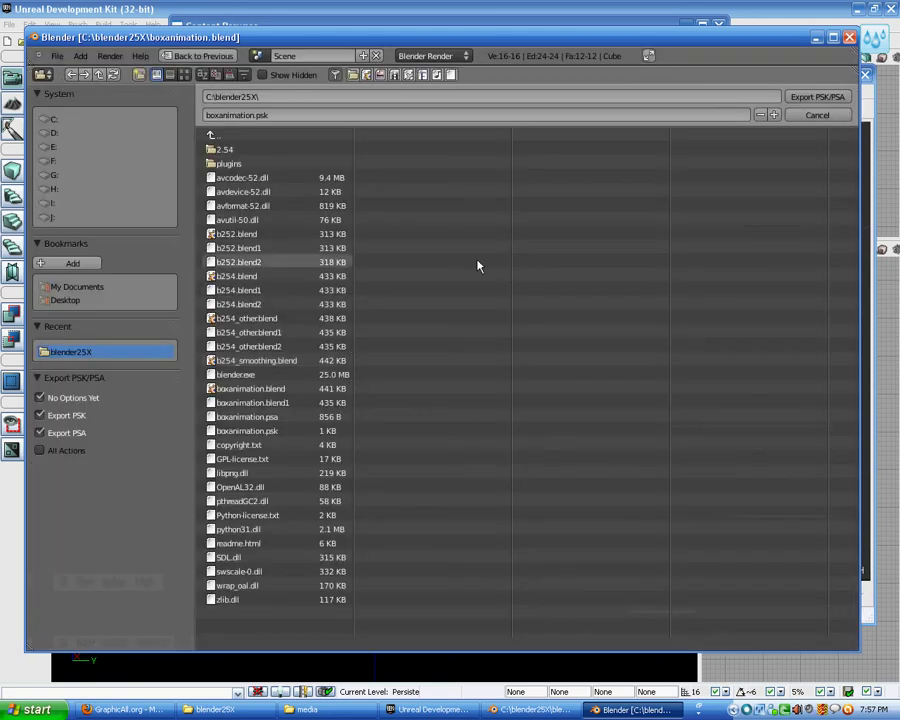
left_click(808, 96)
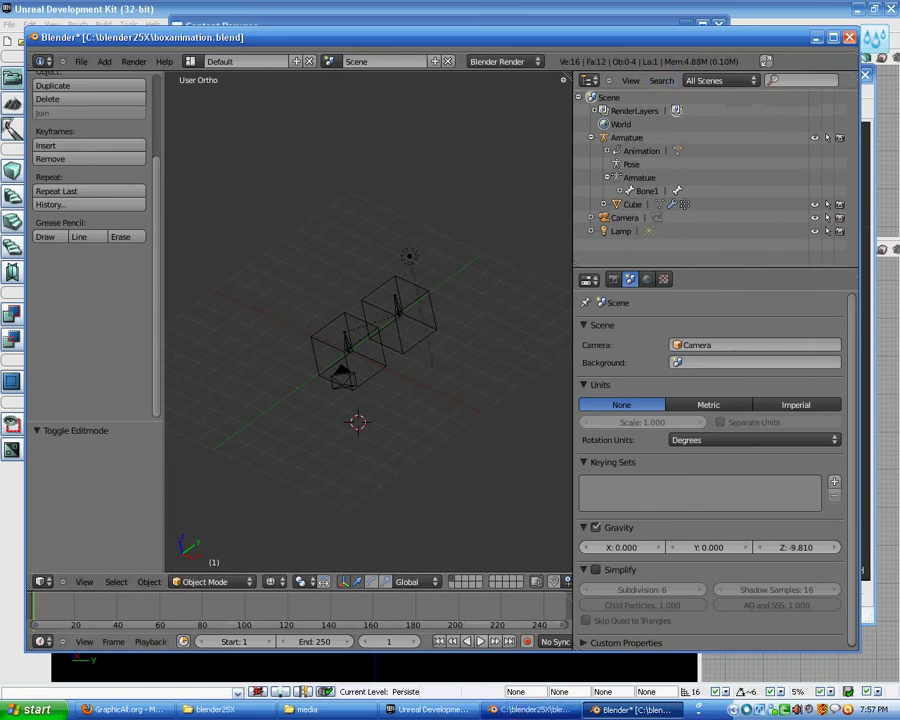
key("alt+Tab")
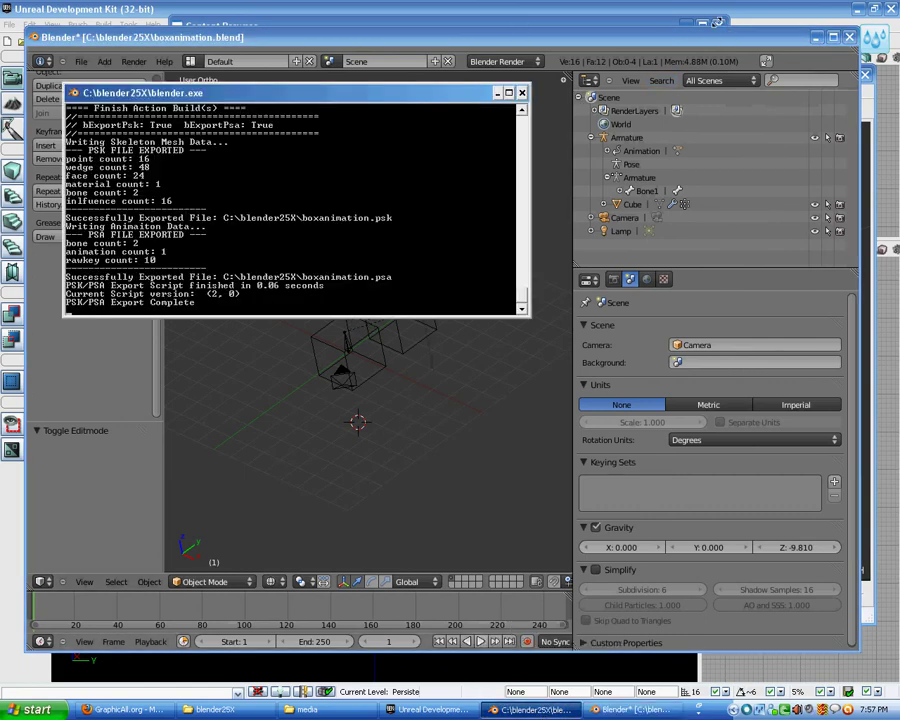
left_click(465, 24)
Import boxanimation.psk into the GameObjectTest package, accepting the settings with OK To All.
left_click(740, 76)
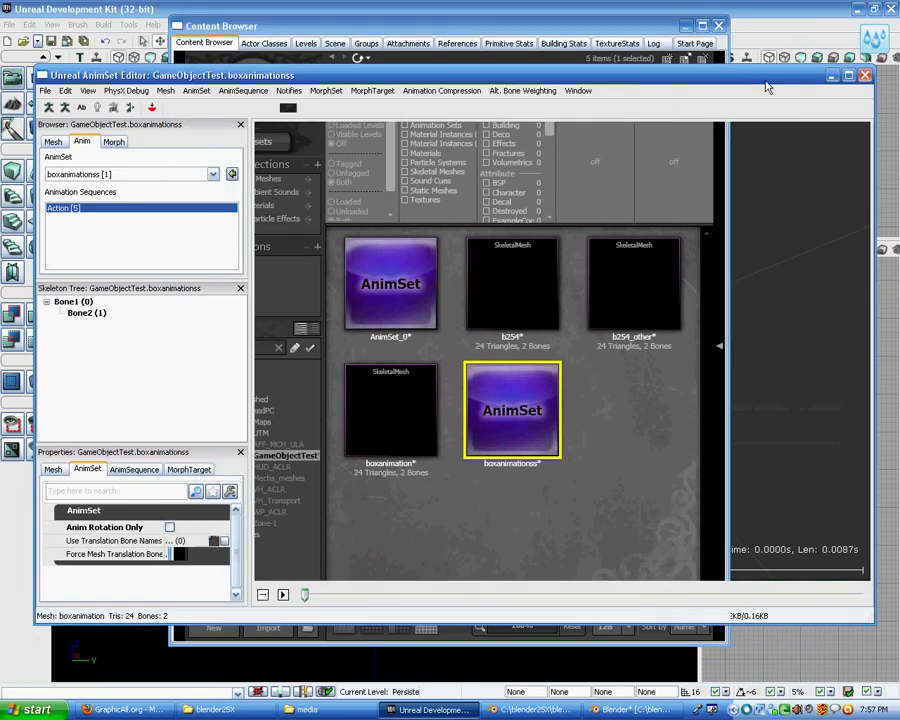
left_click(467, 26)
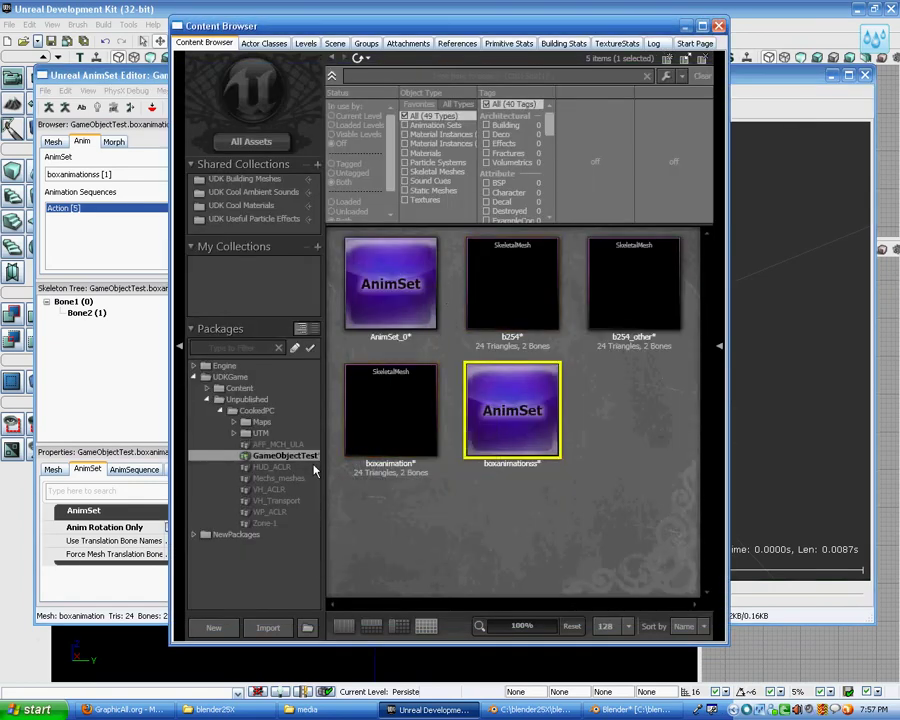
left_click(268, 627)
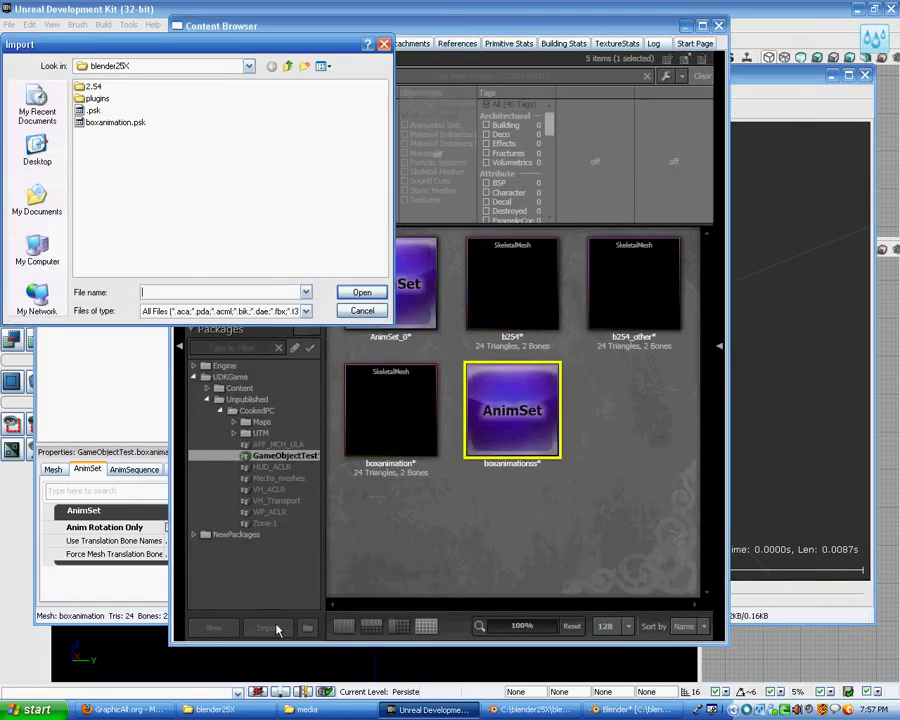
left_click(118, 122)
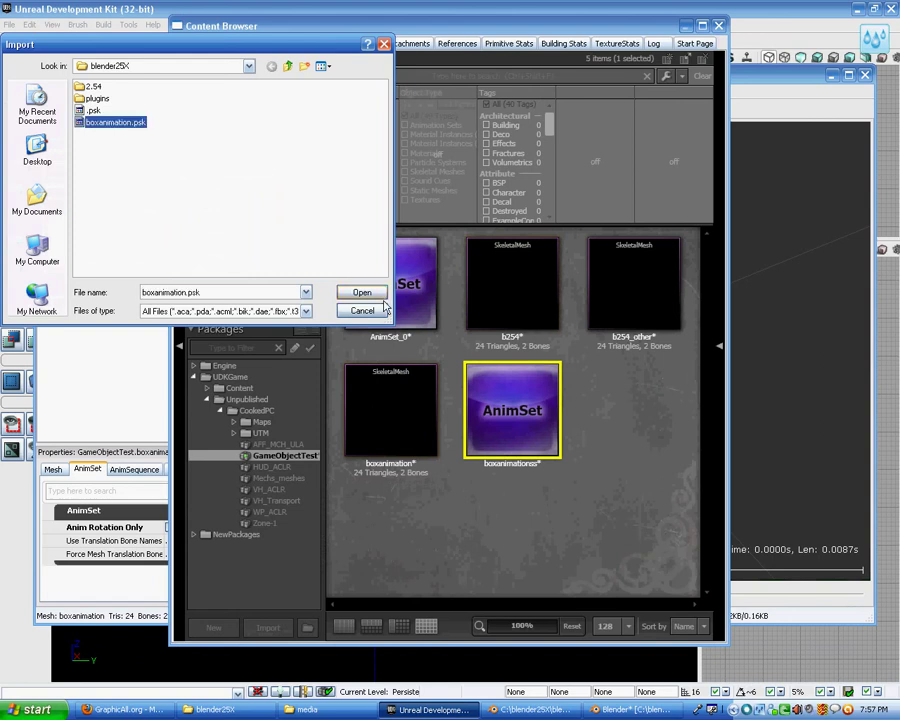
key("Return")
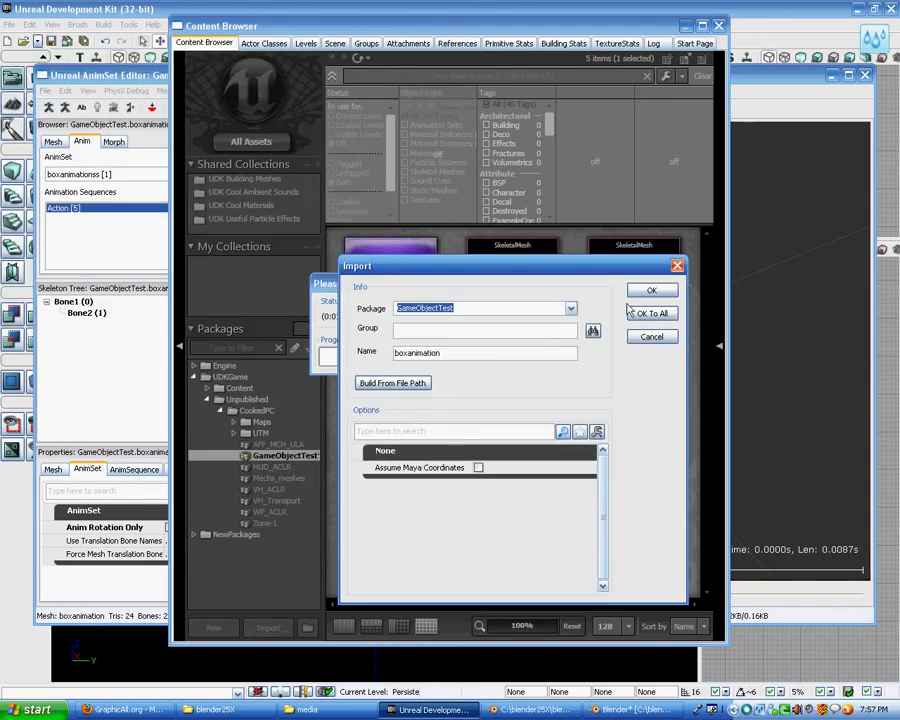
left_click(655, 310)
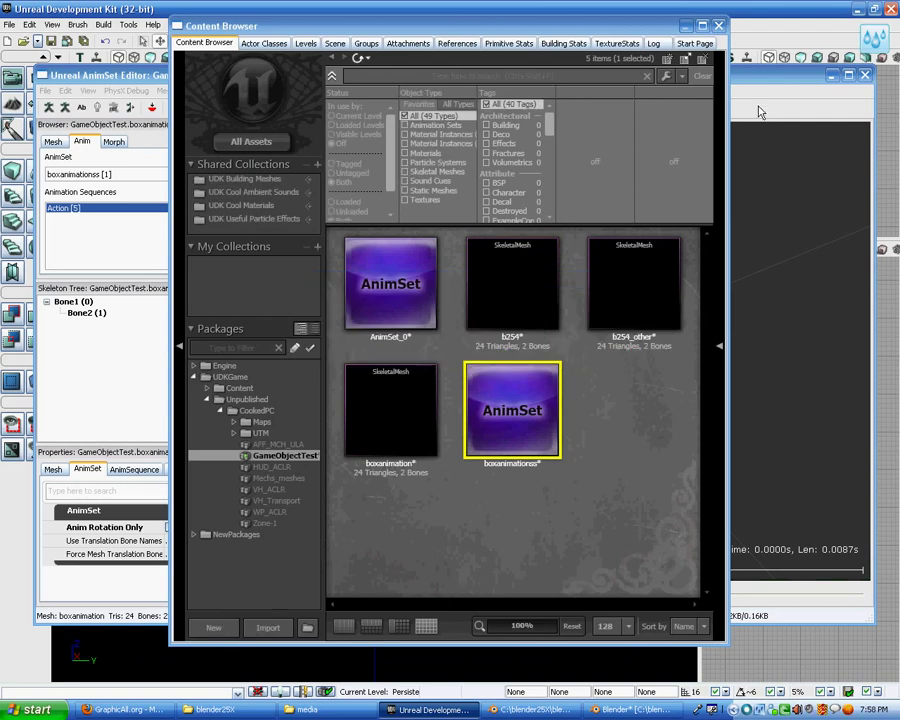
Orbit the AnimSet Editor preview of the two textured cubes, then close AnimSet Editor and Content Browser.
left_click(765, 101)
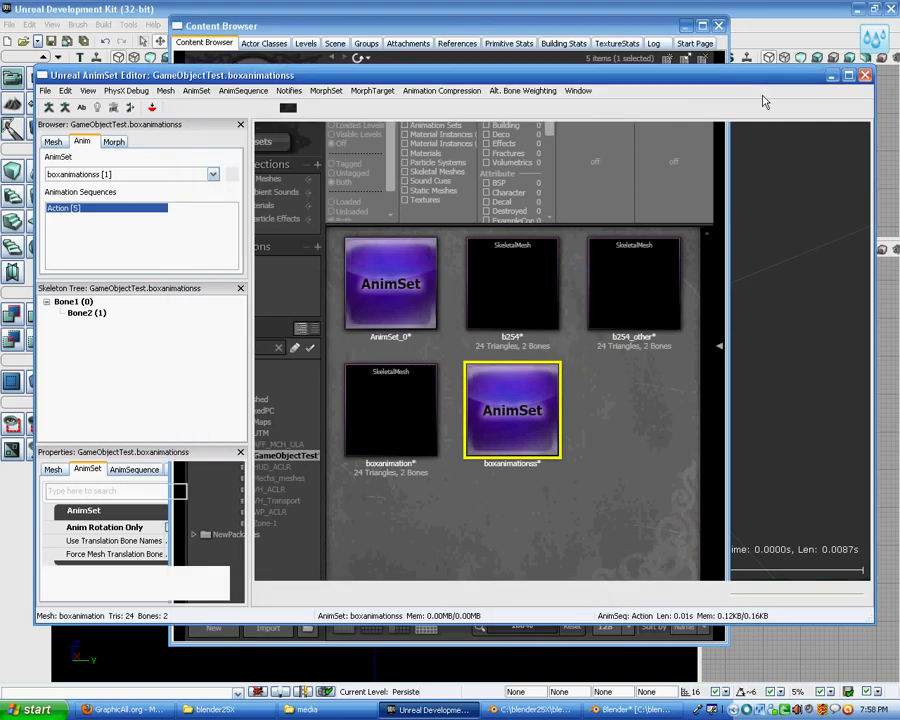
mouse_move(695, 424)
left_mouse_down()
mouse_move(720, 430)
mouse_move(631, 450)
left_mouse_up()
right_click_drag(631, 450, 631, 400)
right_click_drag(523, 385, 523, 450)
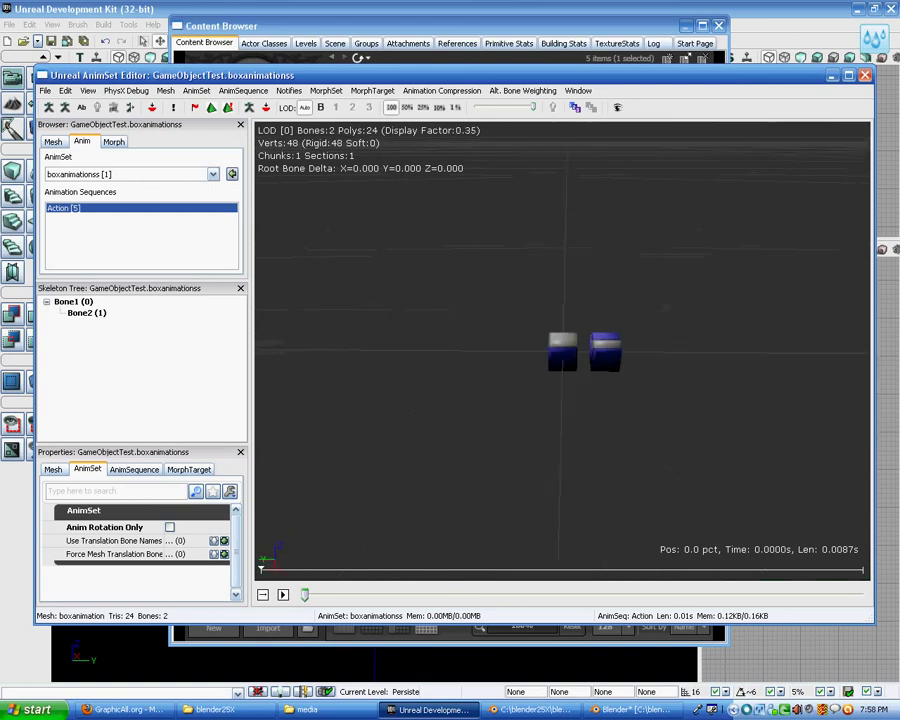
left_click_drag(523, 385, 580, 390)
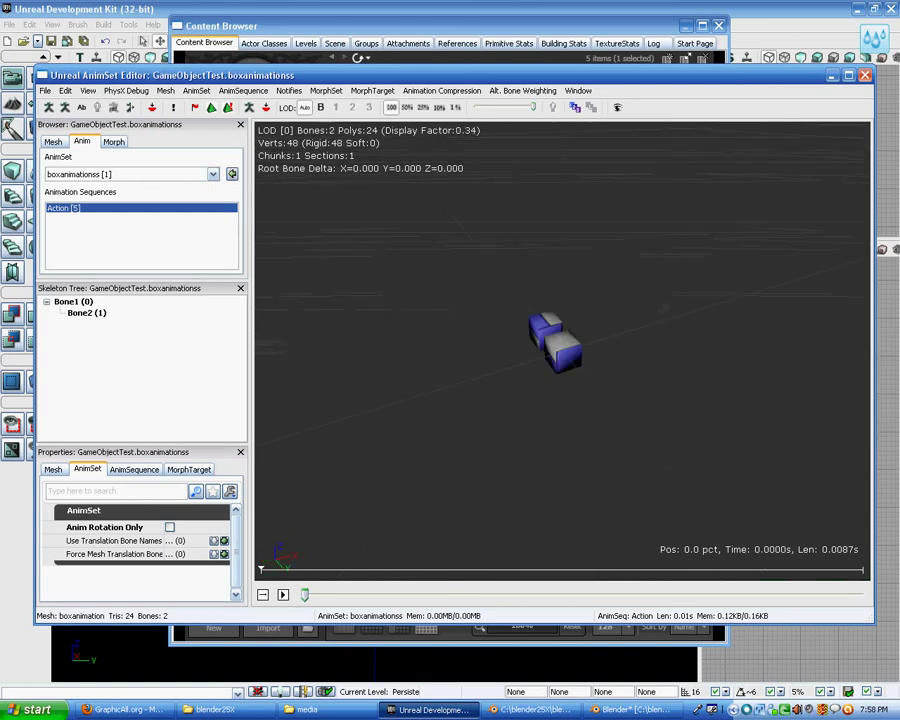
left_click(865, 75)
left_click(719, 26)
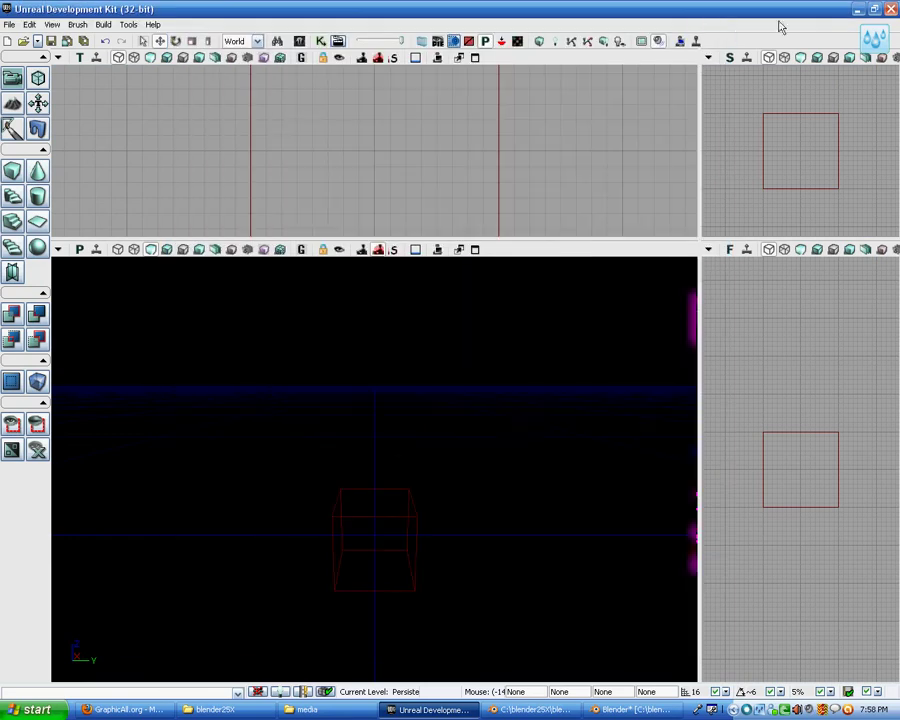
Back in Blender, triangulate the cube mesh in Edit Mode with Ctrl+T, then restore quads with Alt+J.
left_click(615, 709)
scroll(340, 370, "up", 2)
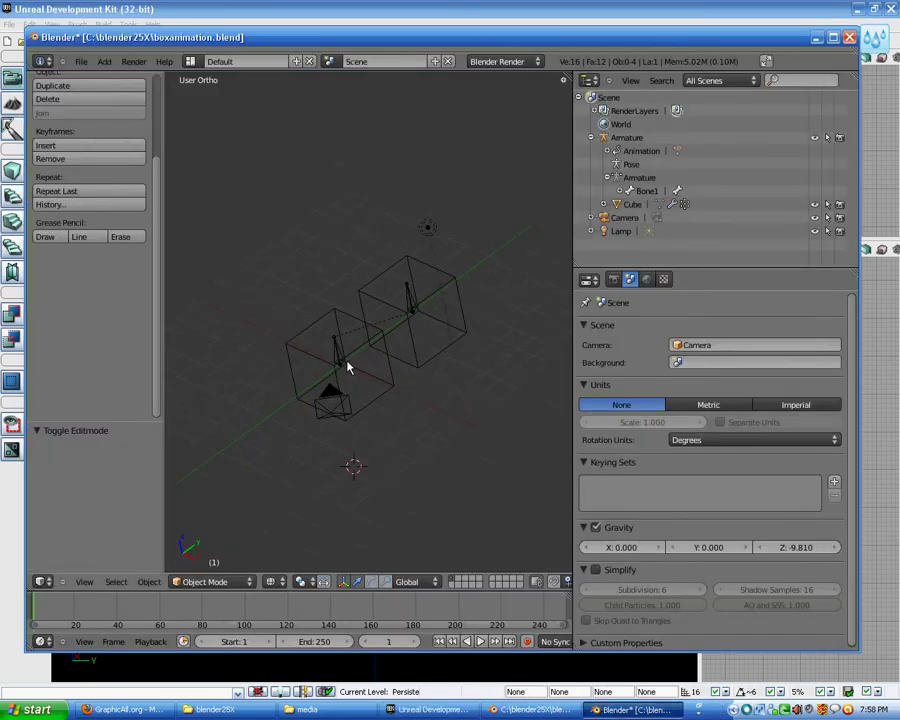
right_click(376, 370)
key("Tab")
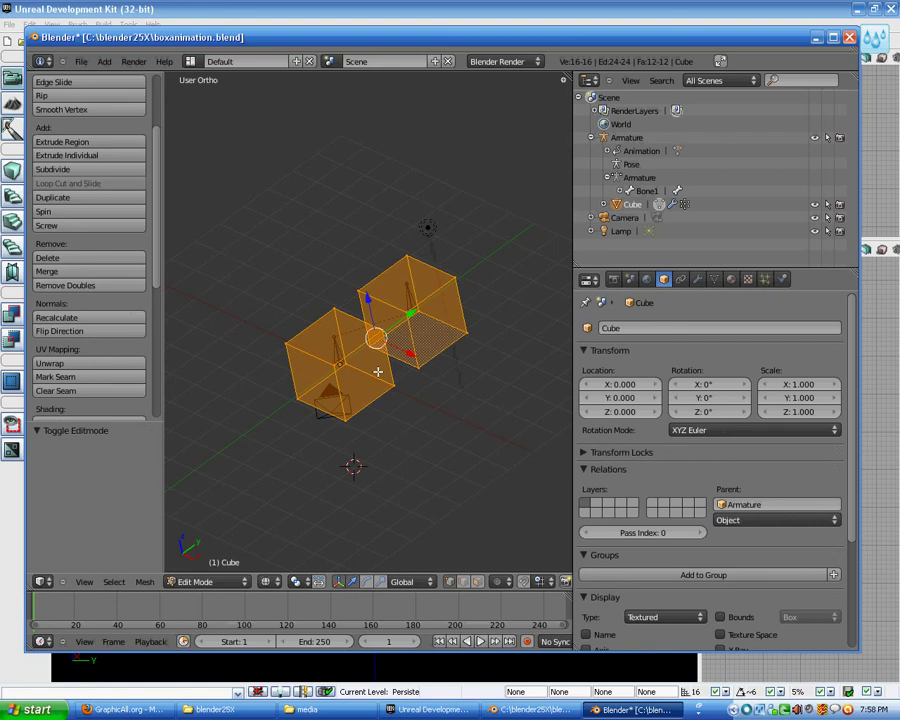
key("ctrl+t")
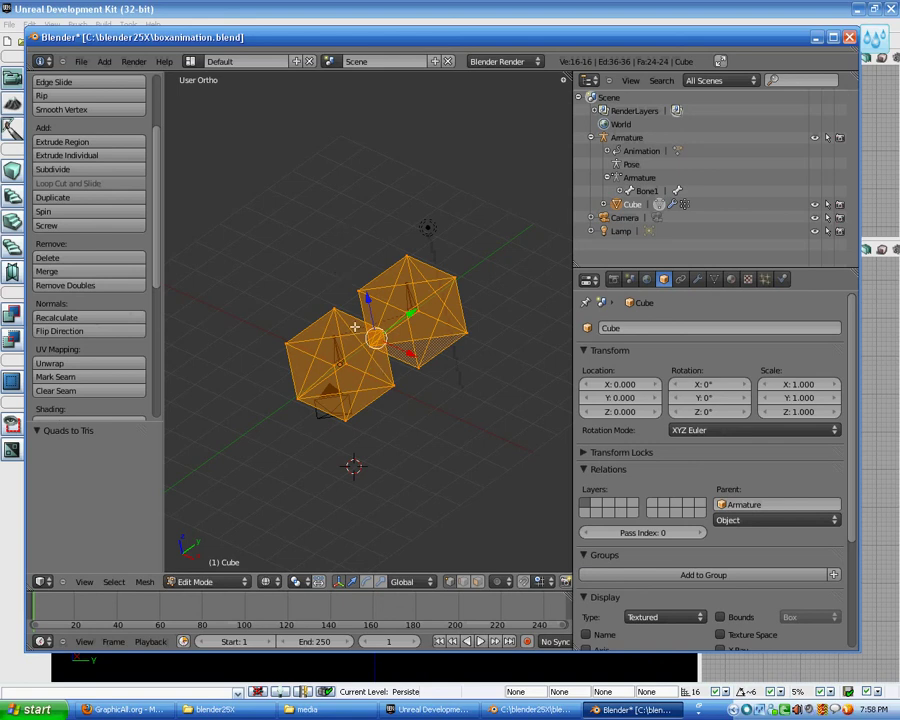
key("alt+j")
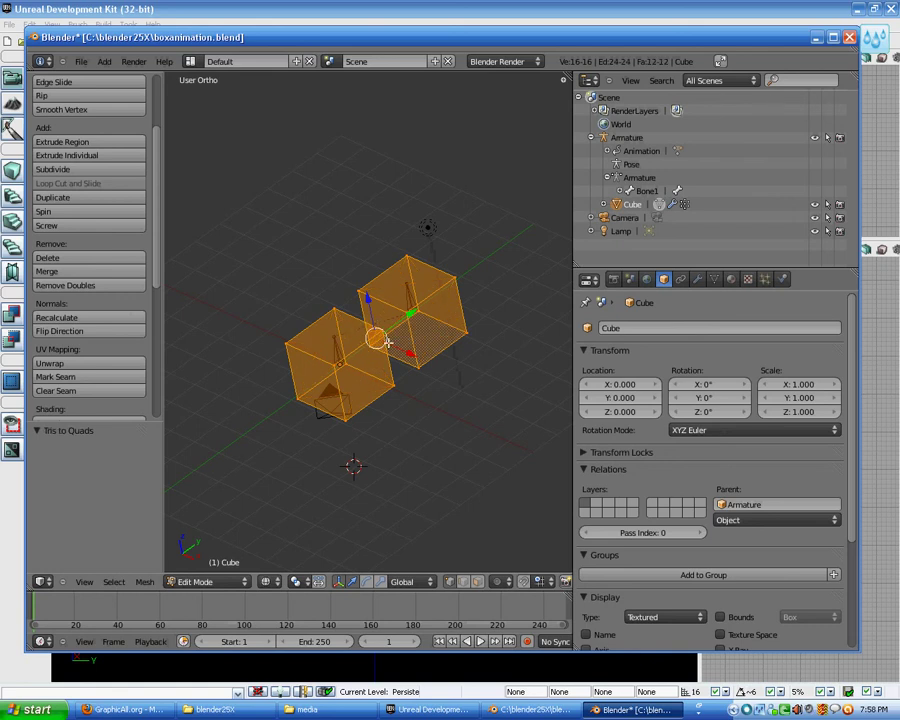
scroll(382, 360, "up", 2)
scroll(376, 424, "down", 2)
scroll(367, 410, "down", 1)
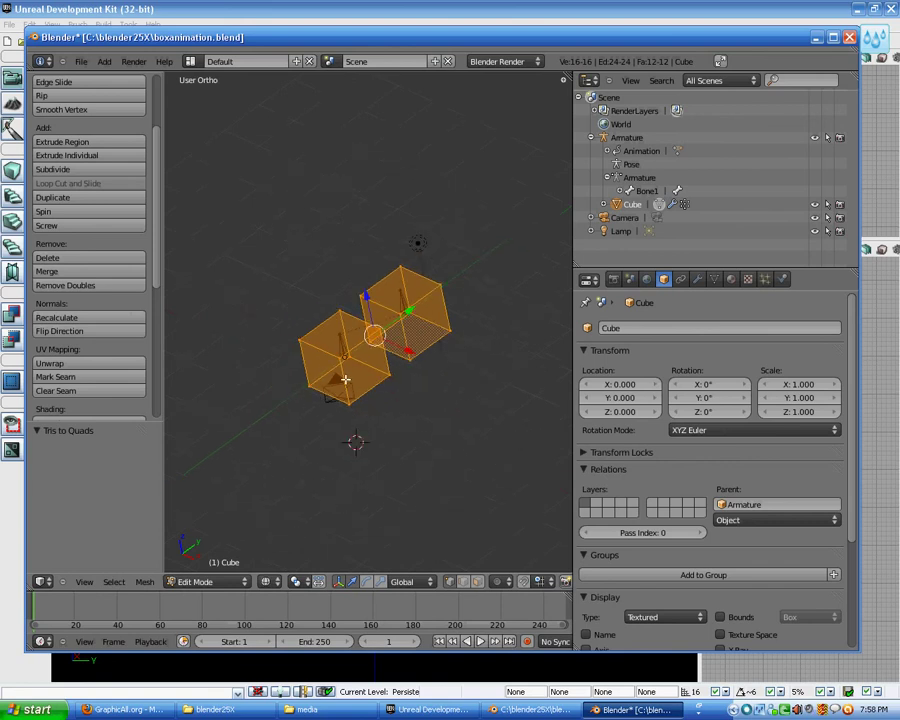